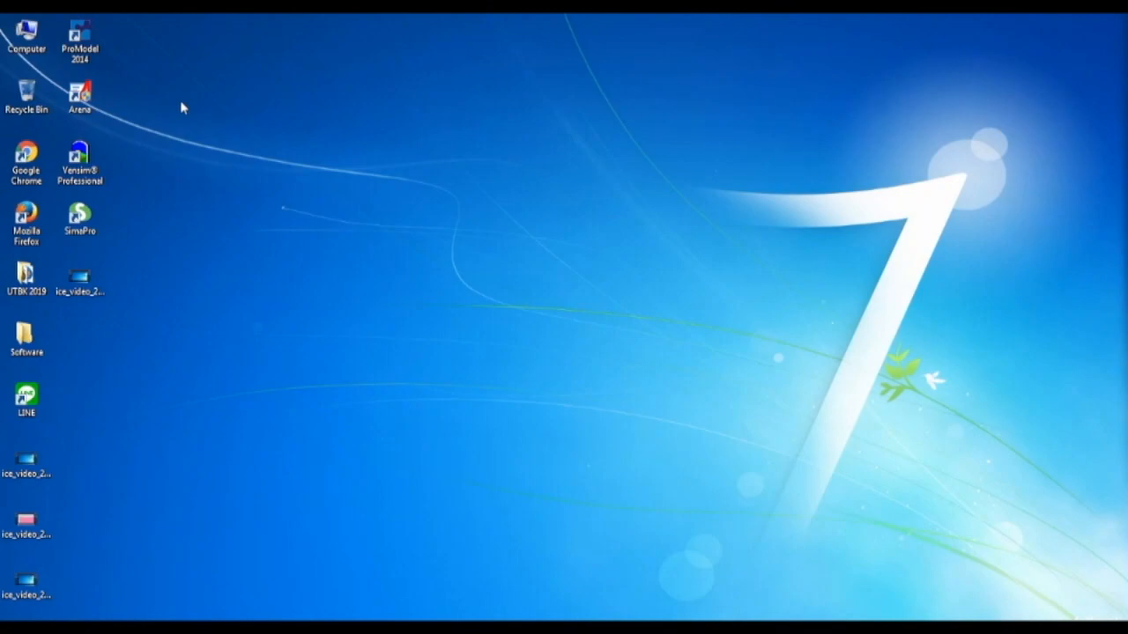
Launch ProModel 2014 and dismiss the startup windows to reach the empty layout.
double_click(79, 40)
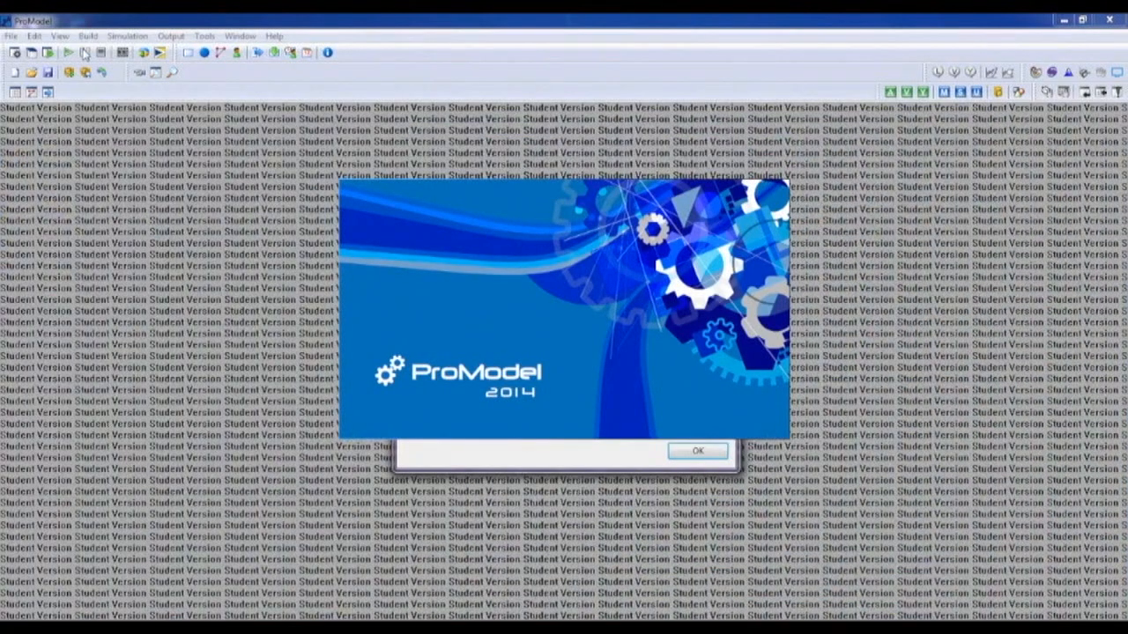
click(718, 450)
click(776, 221)
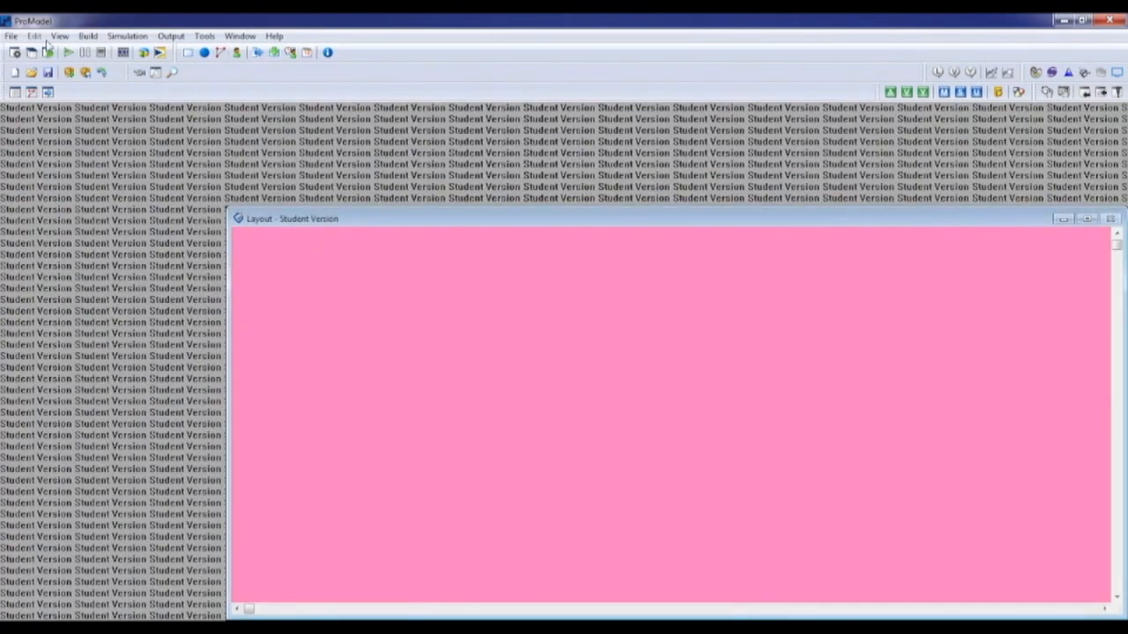
Save the new model in the Models folder as "pengenalan promodel jasa_nim_nama".
click(11, 36)
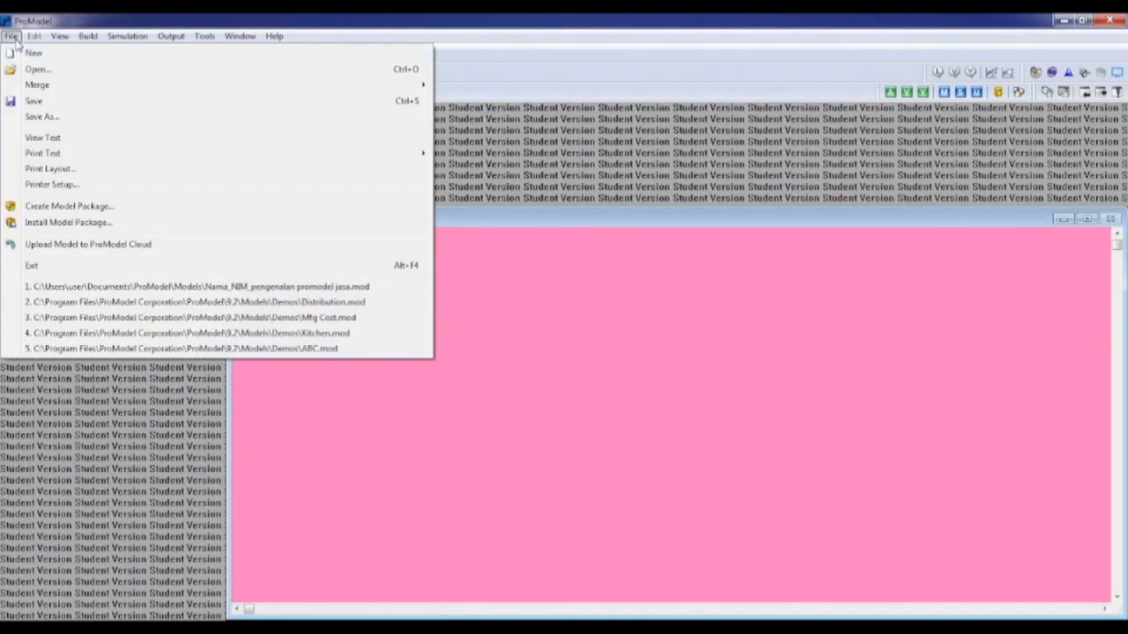
click(40, 107)
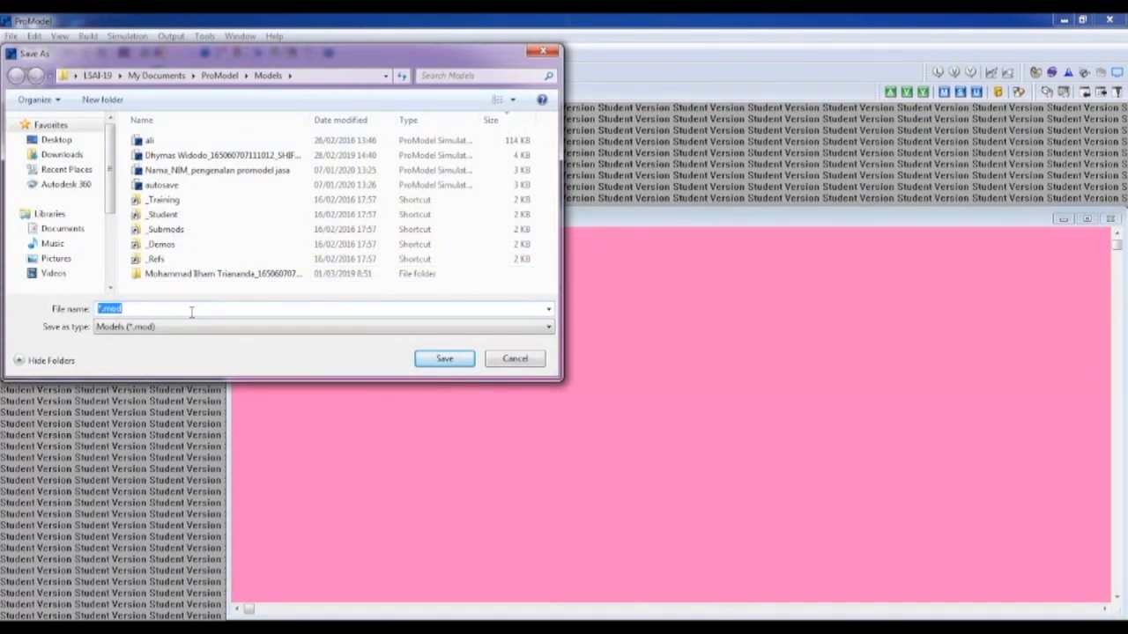
text(pengenalan promodel jasa_nim_nama)
key(Return)
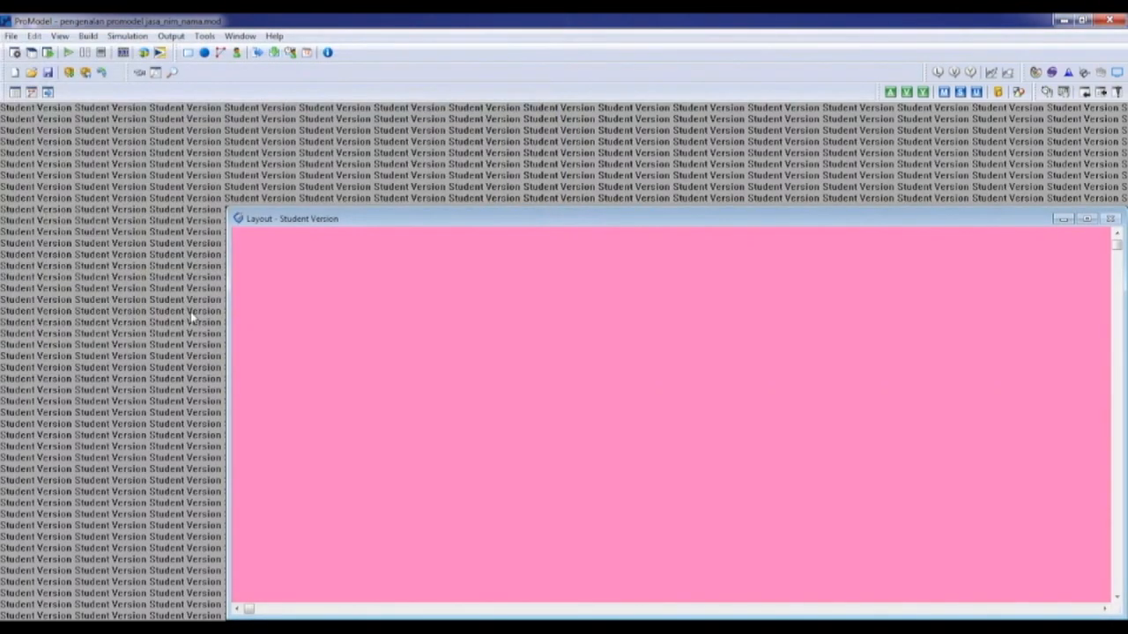
Open the Locations editor, place a red-and-white X marker location in the layout's left part, and name it pintu_masuk.
click(89, 37)
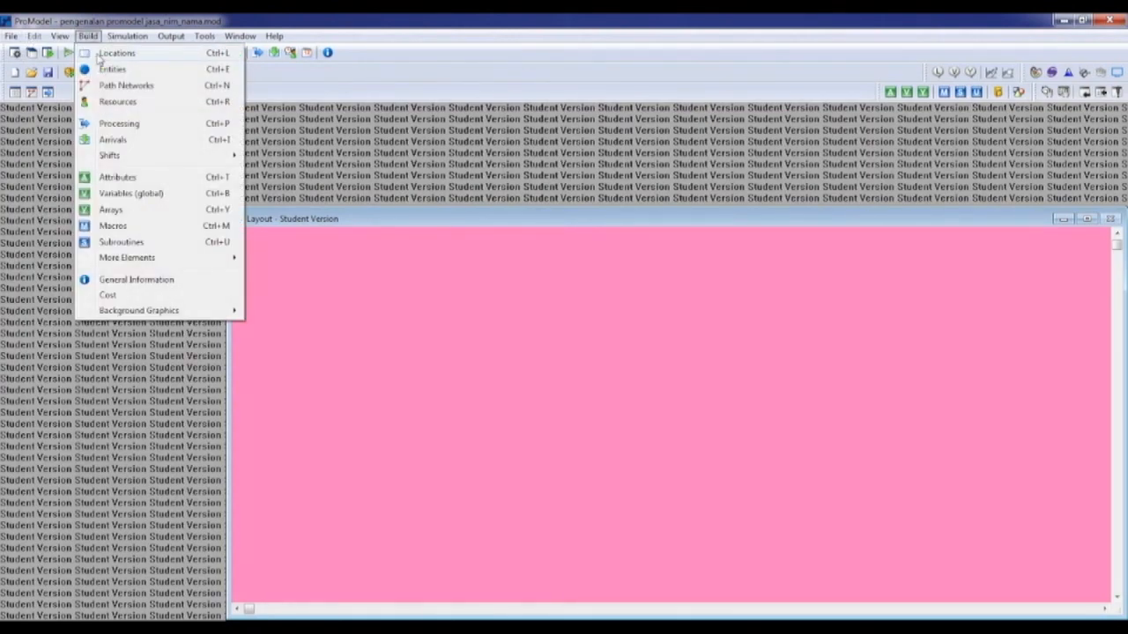
click(99, 55)
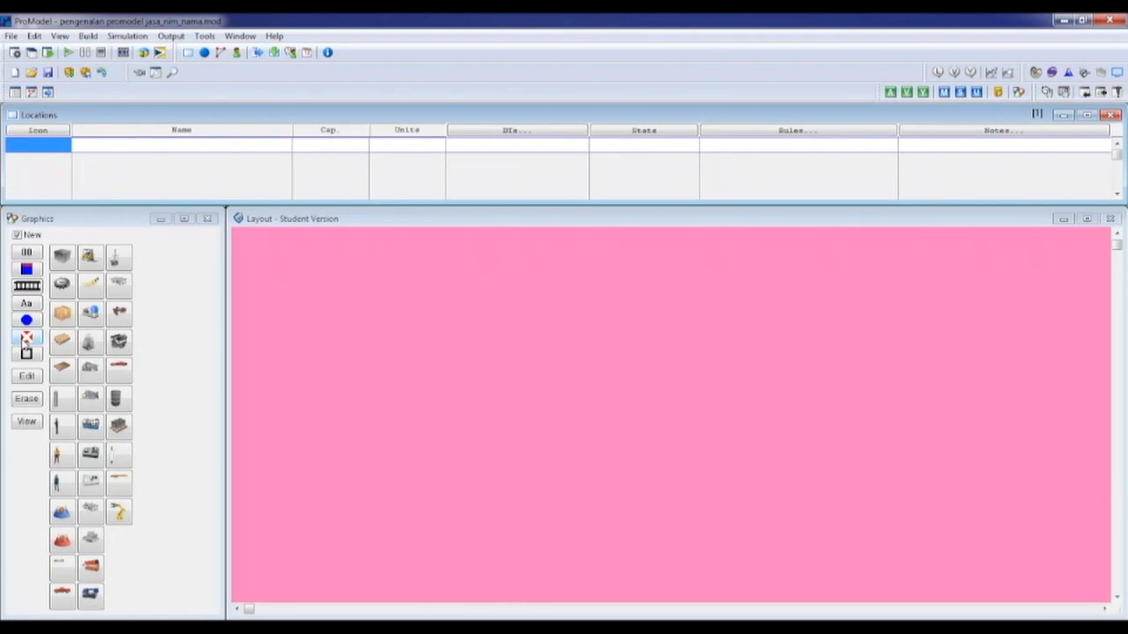
click(26, 340)
click(333, 412)
click(183, 147)
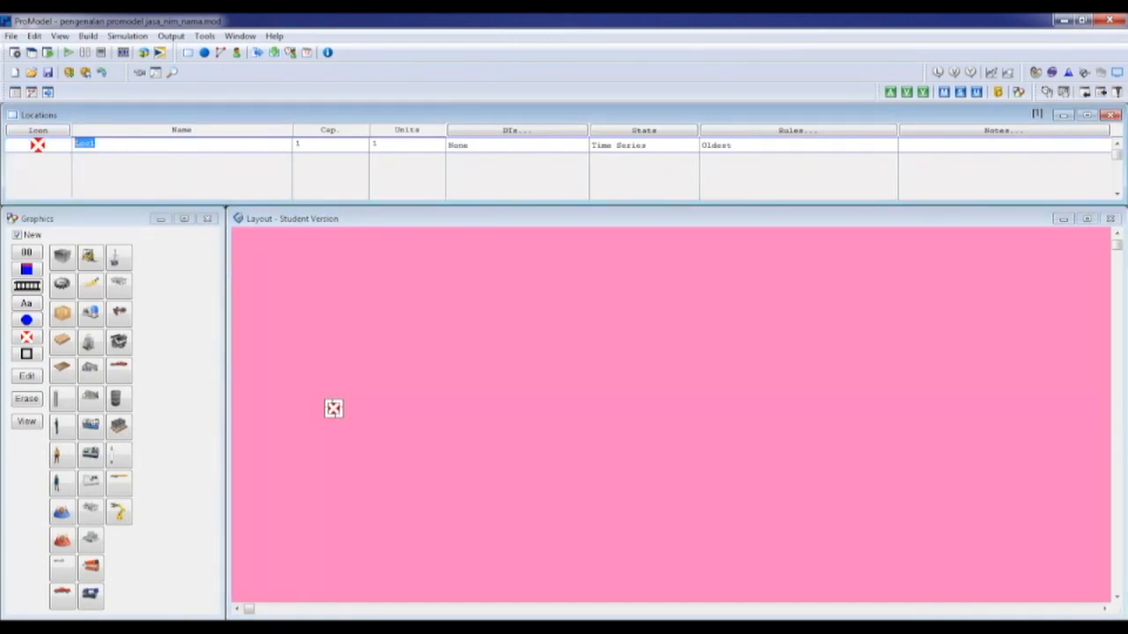
text(pintu_masuk)
key(Return)
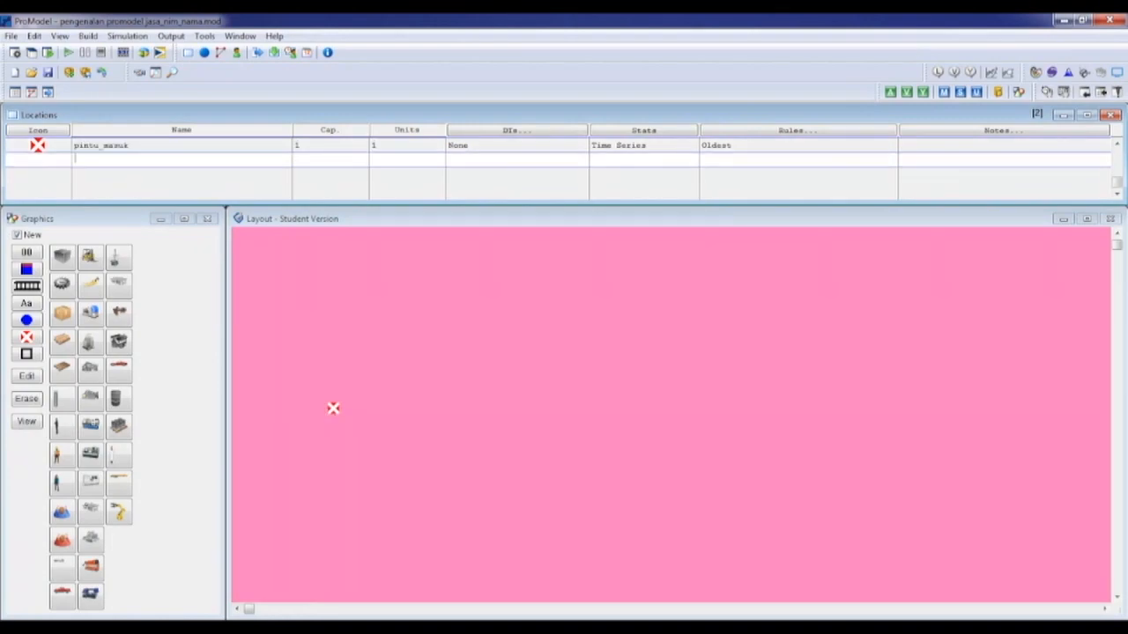
Draw a short horizontal conveyor/queue location just right of the pintu_masuk marker and set its type to Queue.
click(28, 291)
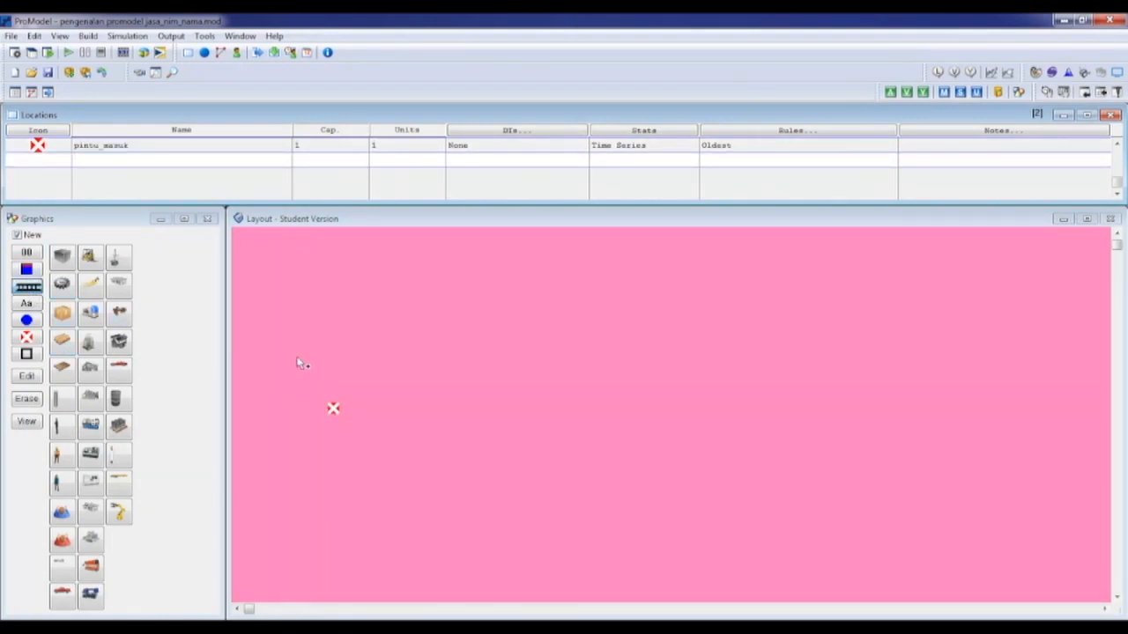
click(349, 408)
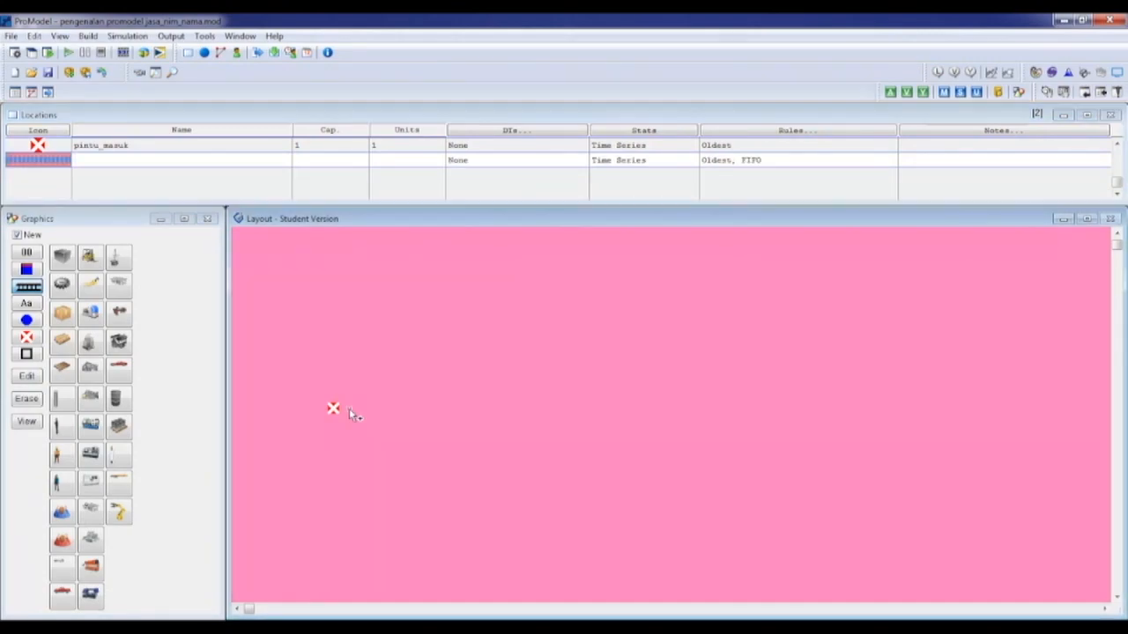
right_click(406, 411)
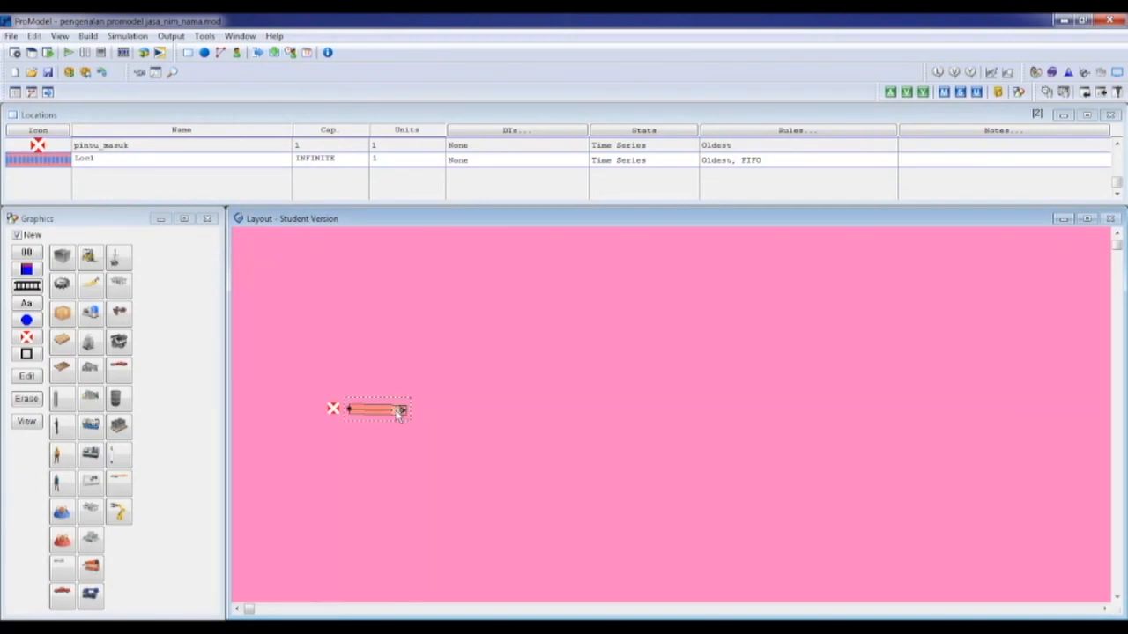
double_click(399, 411)
drag(388, 413, 407, 332)
click(336, 483)
click(345, 543)
Name the queue location beside pintu_masuk antrian_kasir.
click(133, 159)
key(BackSpace)
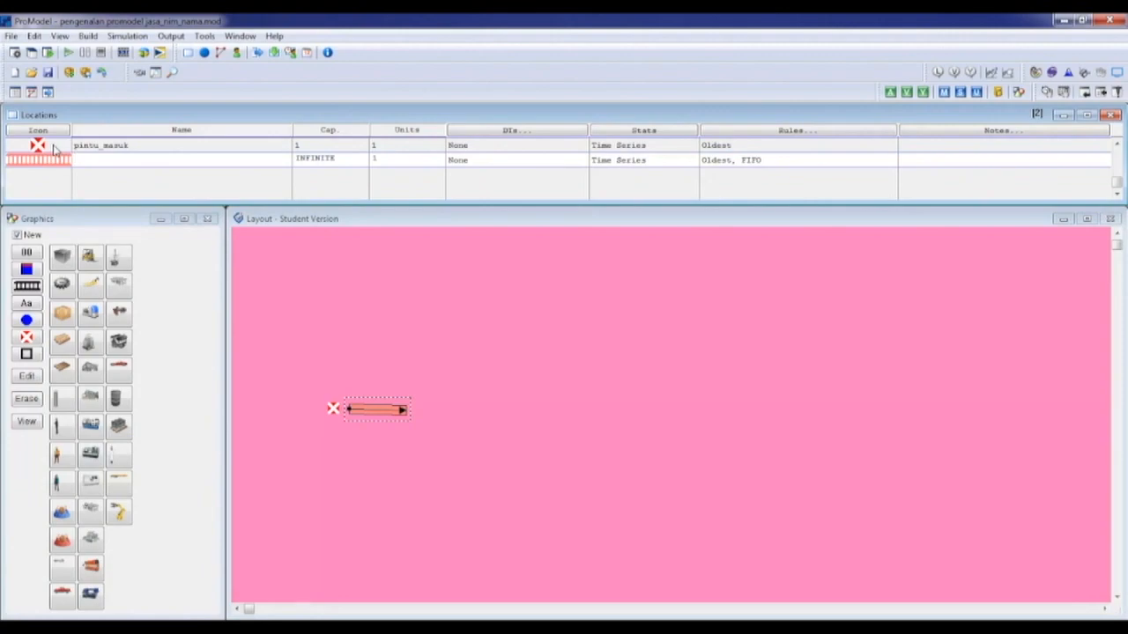
text(antrian_kasir)
key(Return)
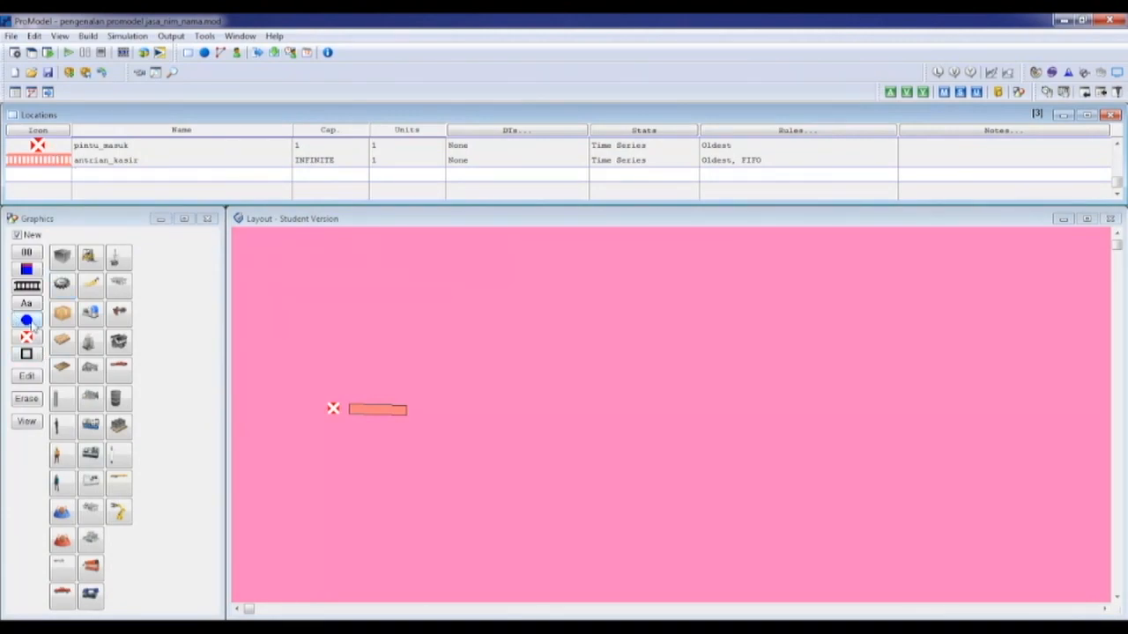
Place a Lathe graphic location right of the antrian_kasir queue and name it kasir.
click(91, 453)
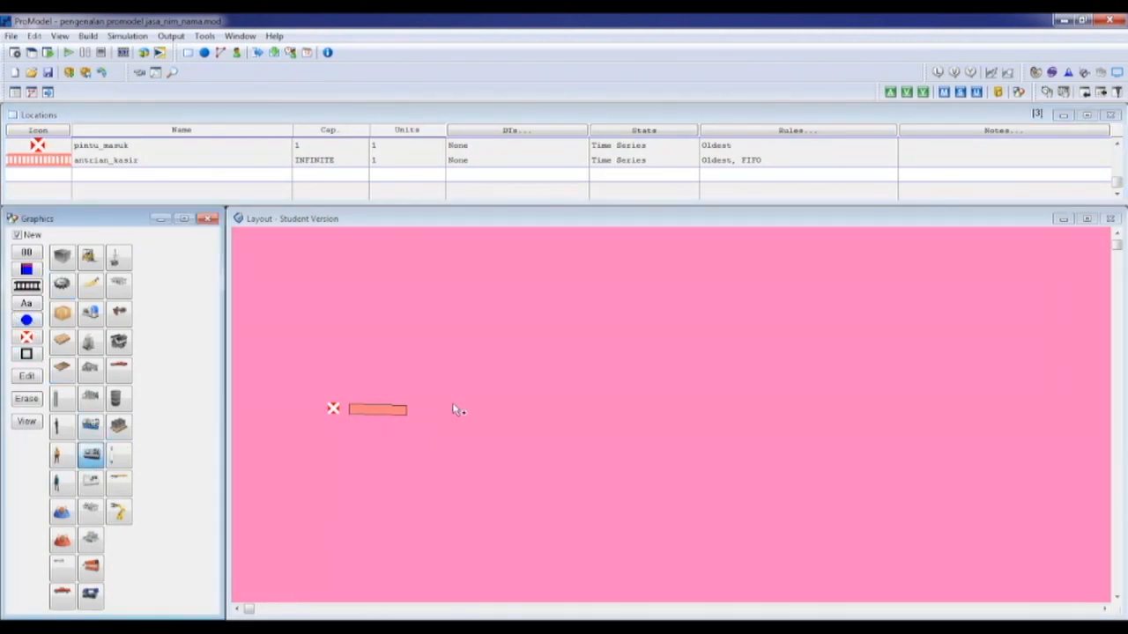
click(445, 409)
click(24, 176)
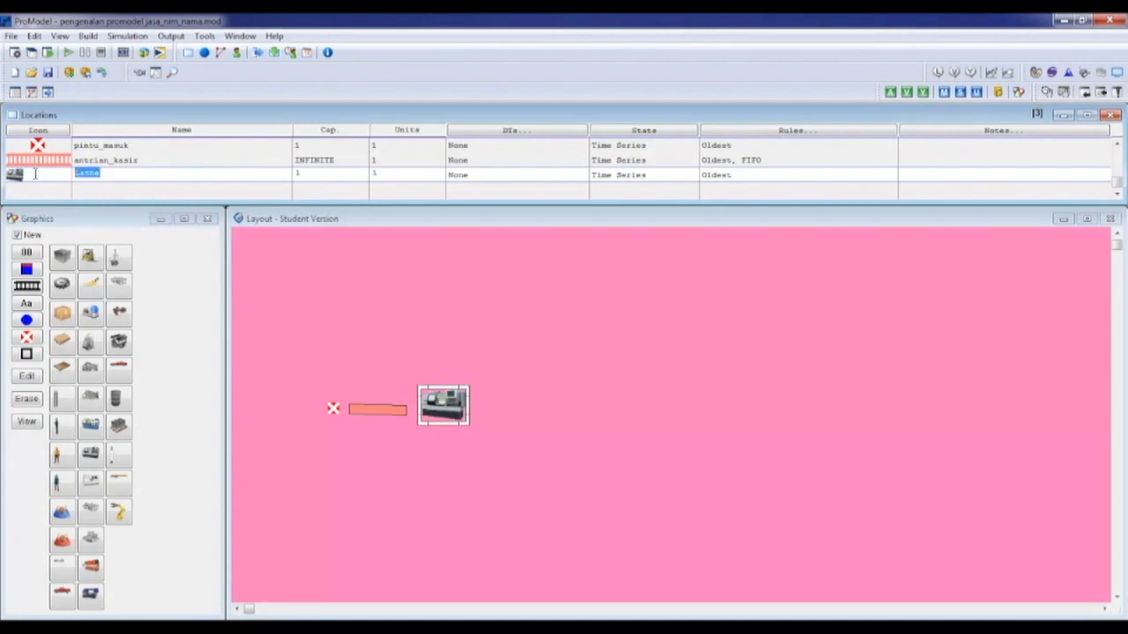
text(kasir)
key(Return)
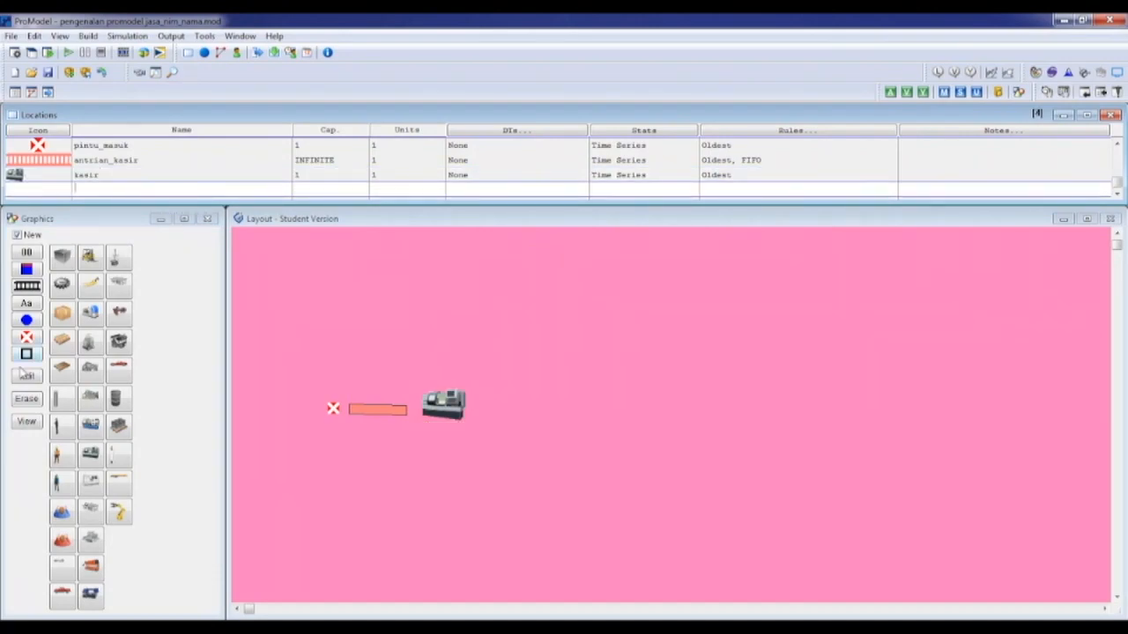
Draw a horizontal conveyor/queue location about 15 feet long right of kasir and set its type to Queue.
click(27, 285)
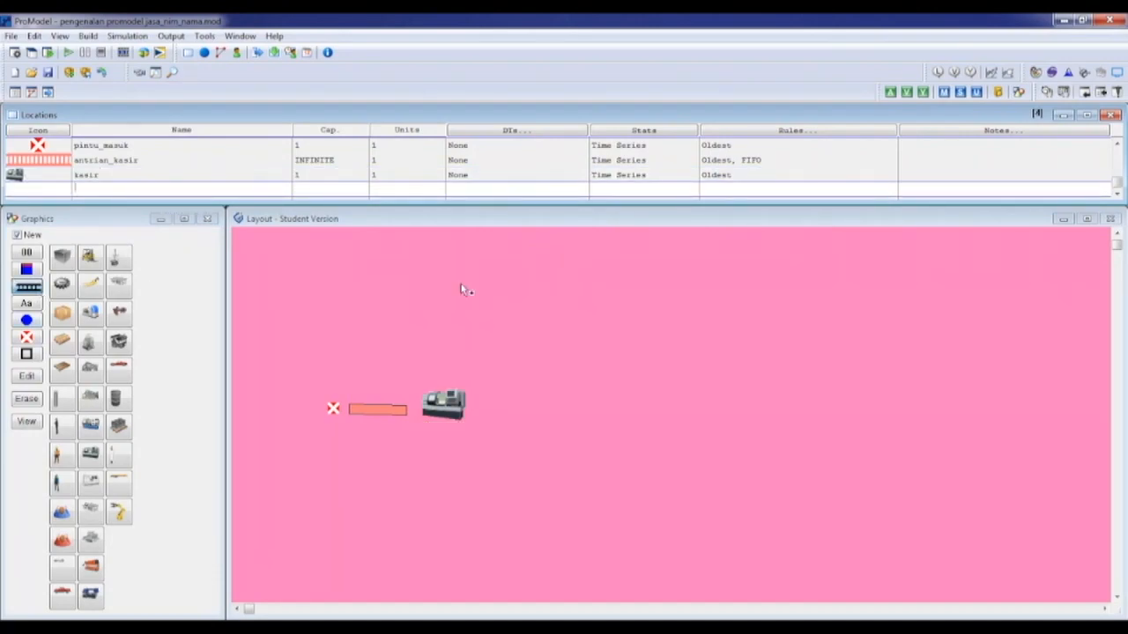
click(480, 402)
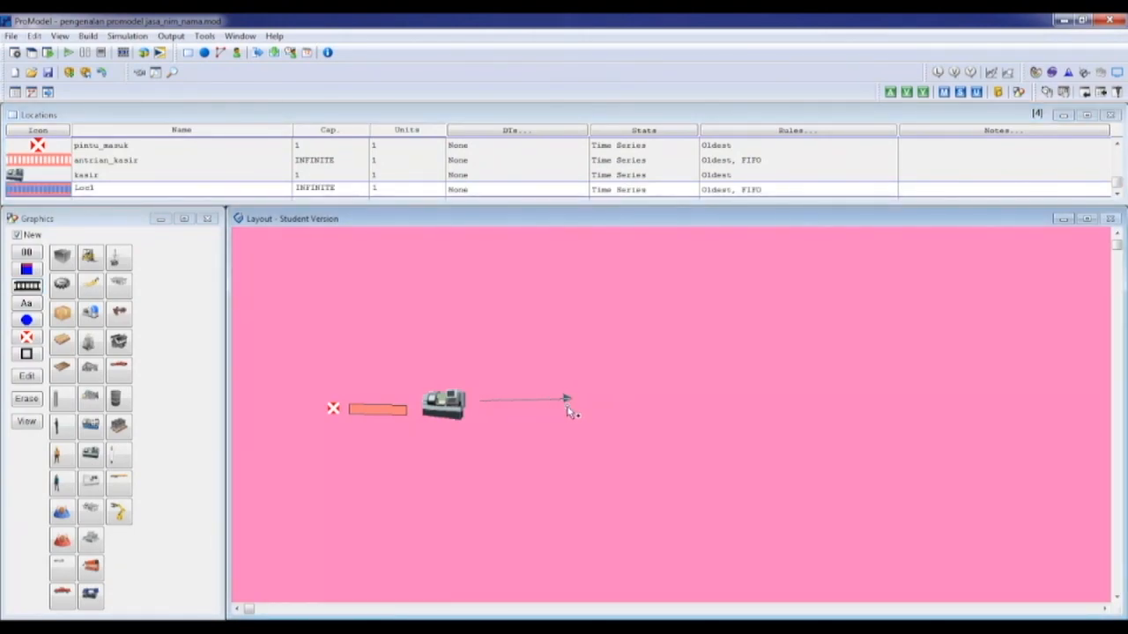
right_click(552, 404)
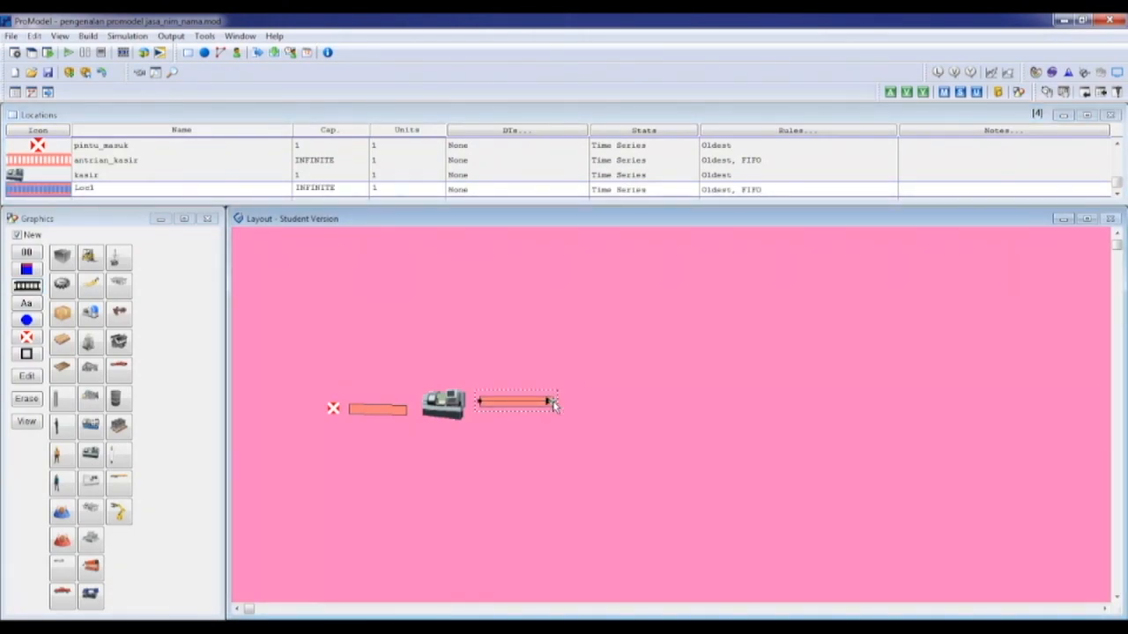
double_click(547, 402)
click(471, 551)
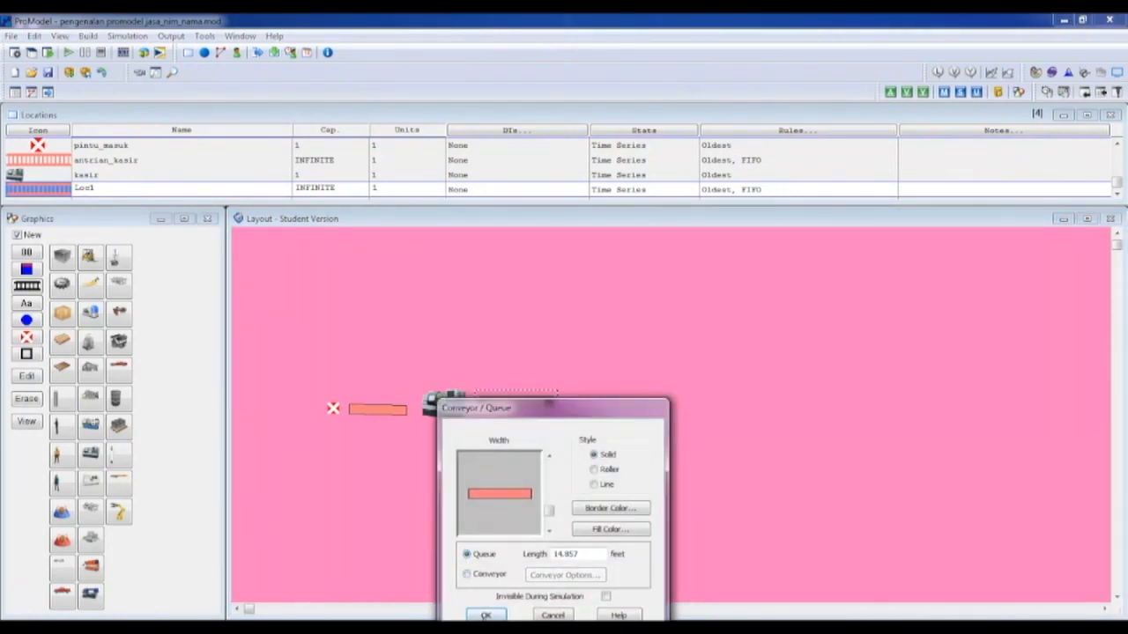
click(490, 608)
Name the queue location right of kasir antrian_ruang_tunggu.
drag(161, 188, 63, 193)
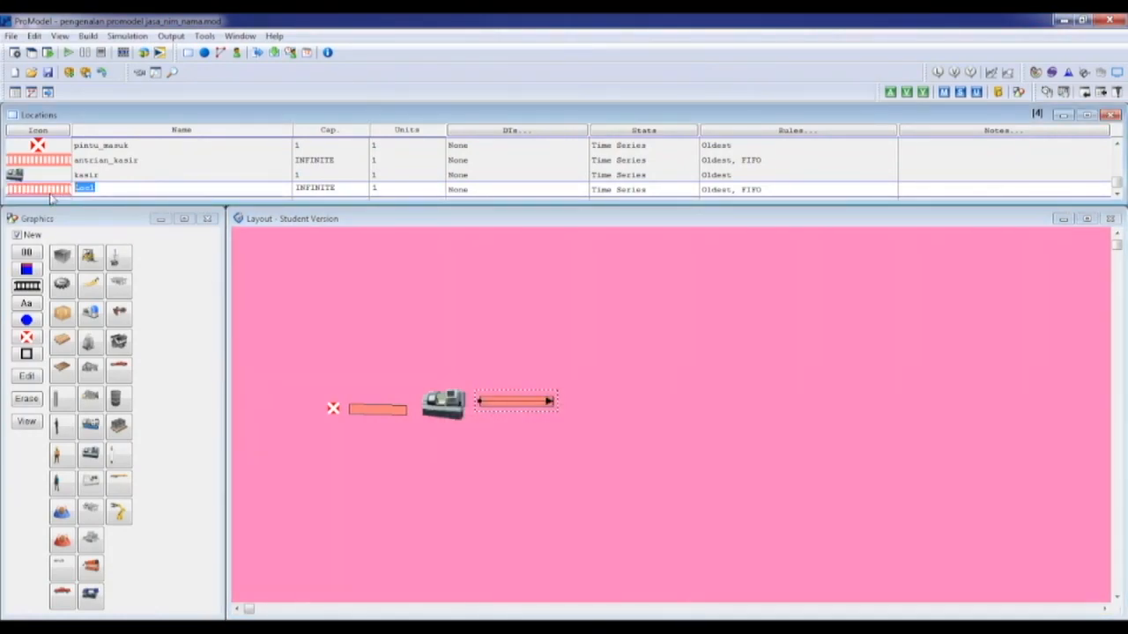
text(antri)
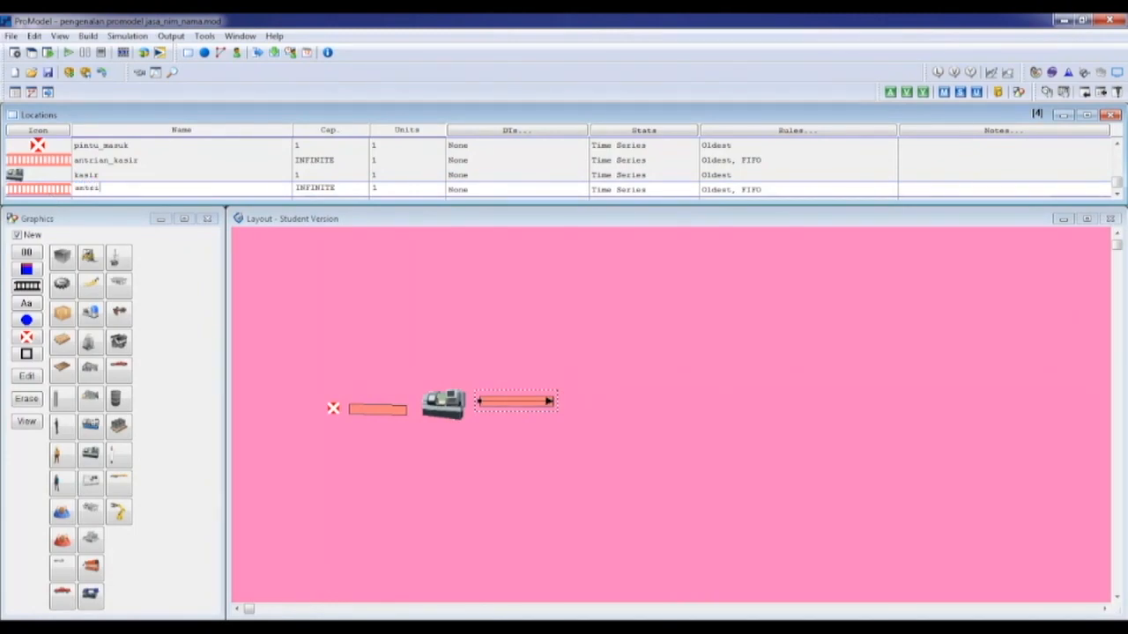
text(an_ruang_tunggu)
key(Return)
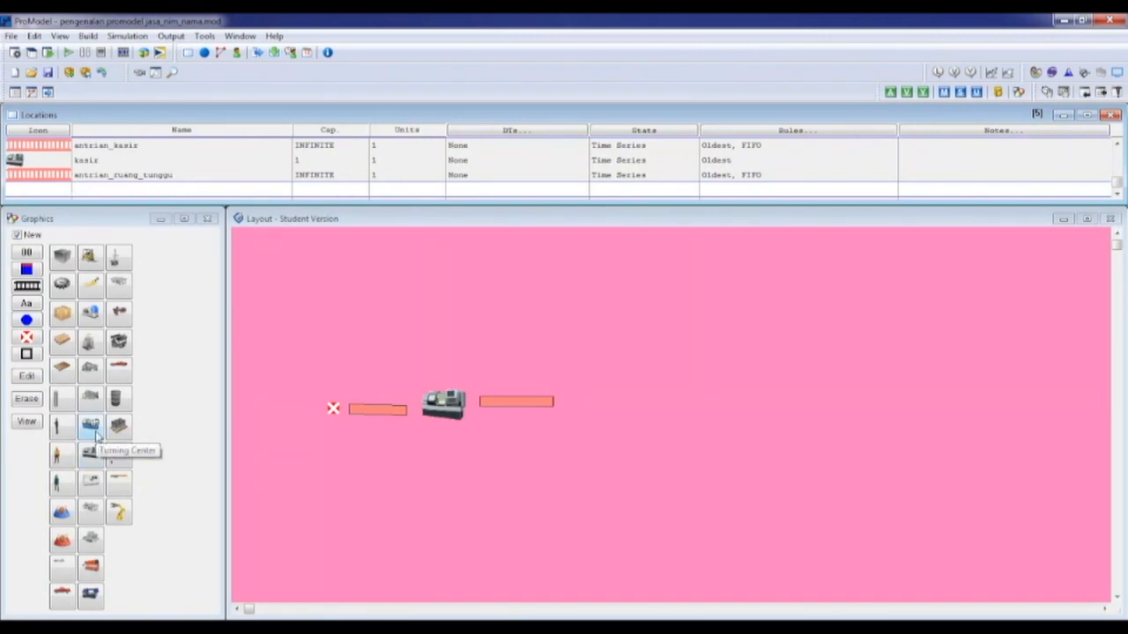
Place a Pallet graphic location right of the antrian_ruang_tunggu queue and name it ruang_tunggu.
click(69, 370)
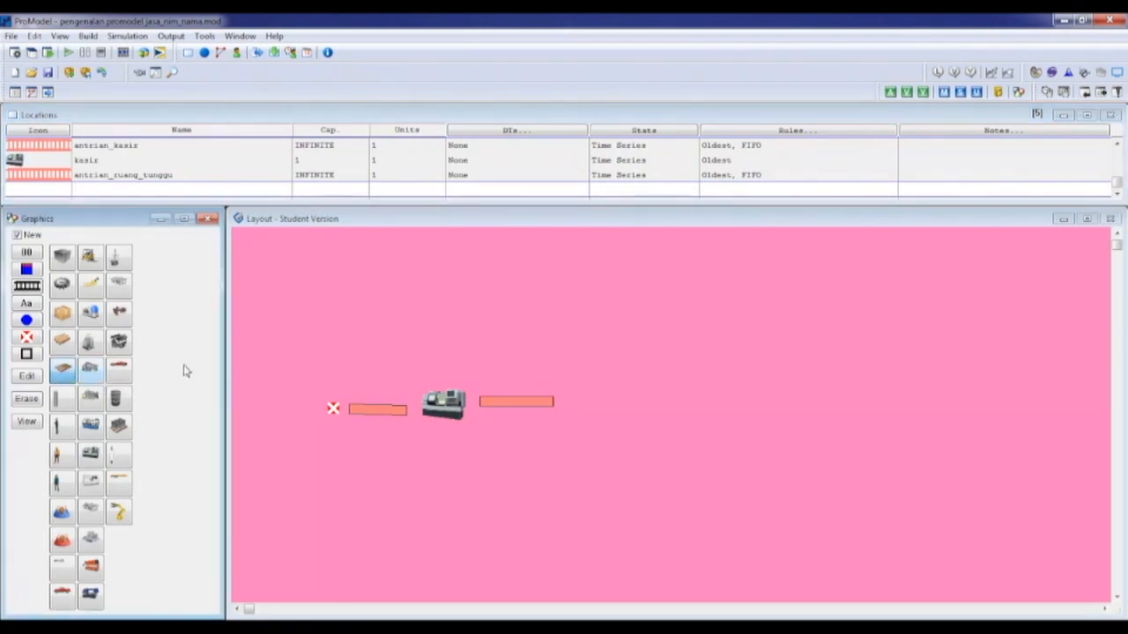
click(597, 412)
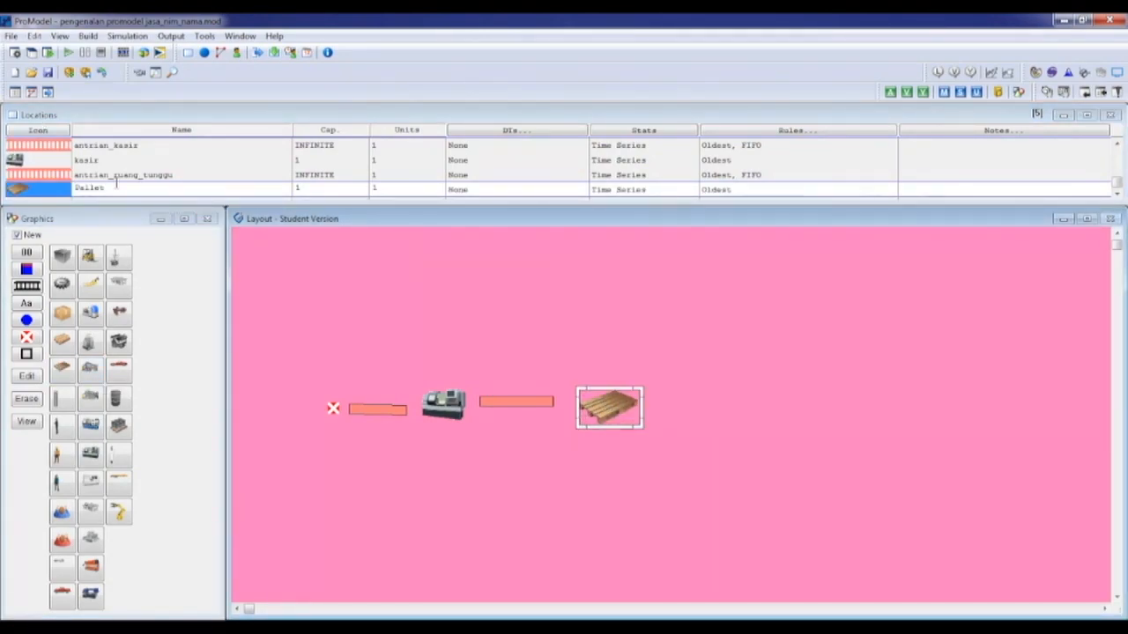
click(63, 194)
text(ruang_tunggu)
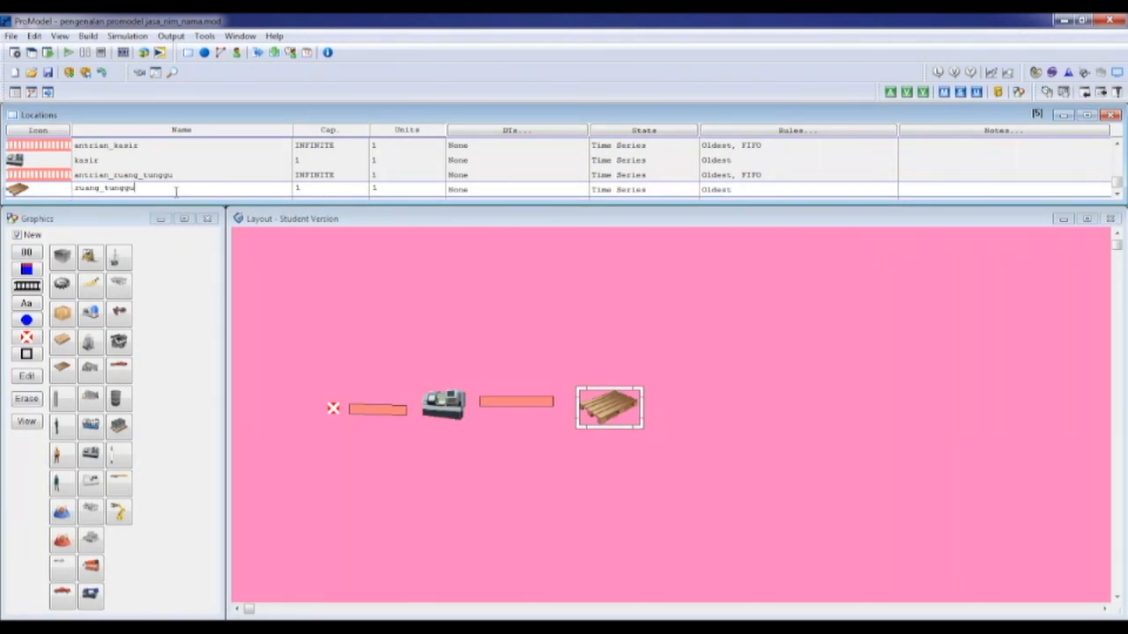
key(Return)
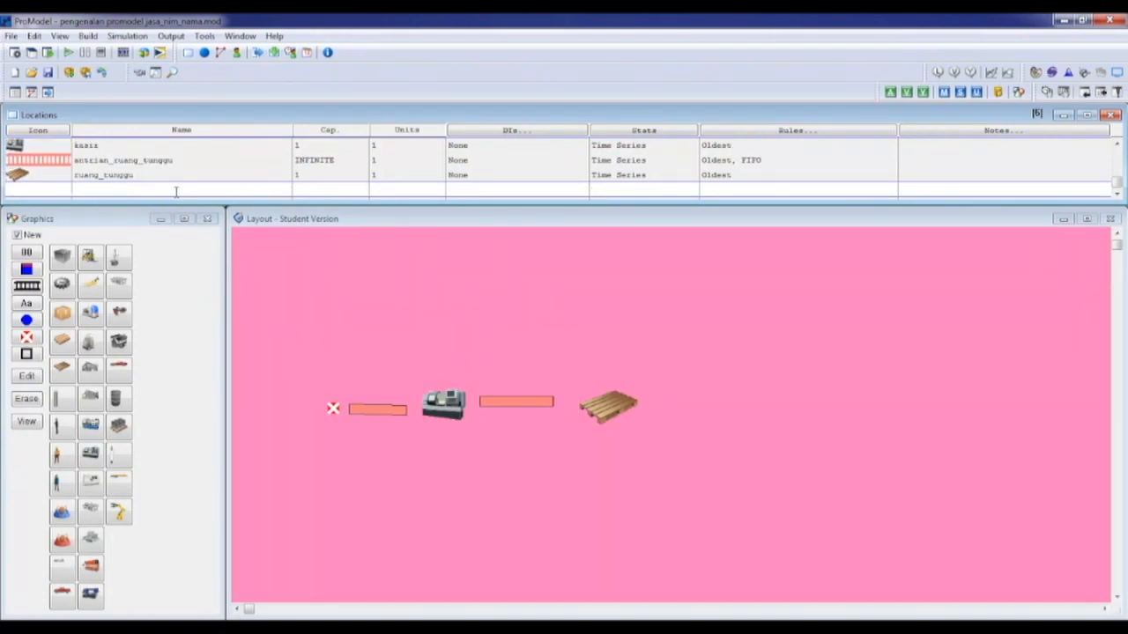
Place a Turning Center location to the upper right of ruang_tunggu and name it server_pengambilan_1.
click(96, 429)
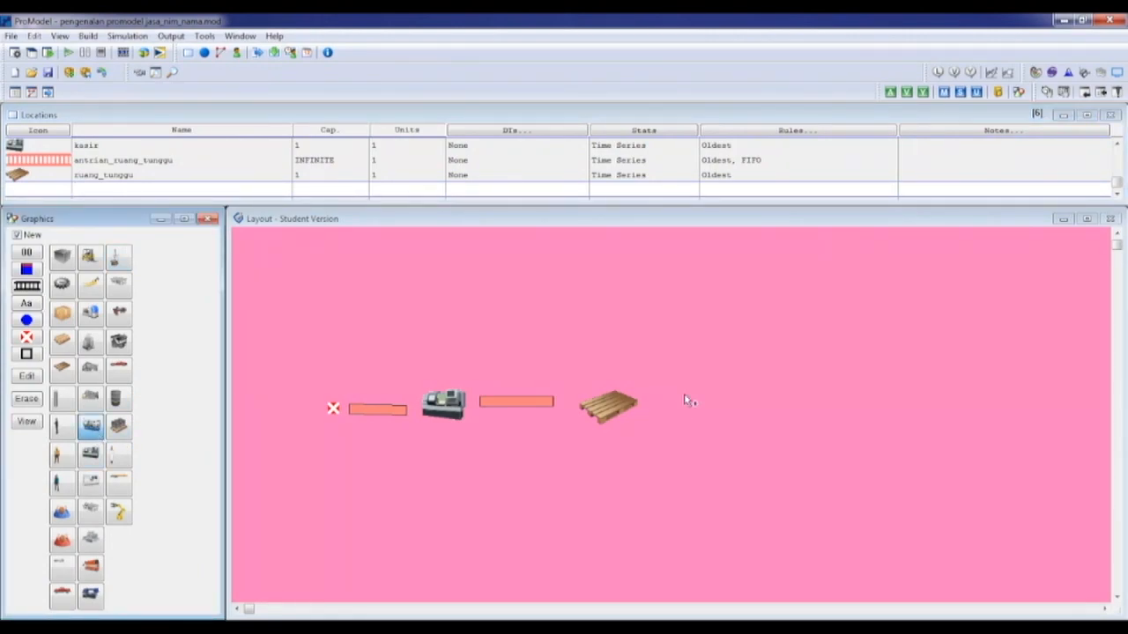
click(694, 368)
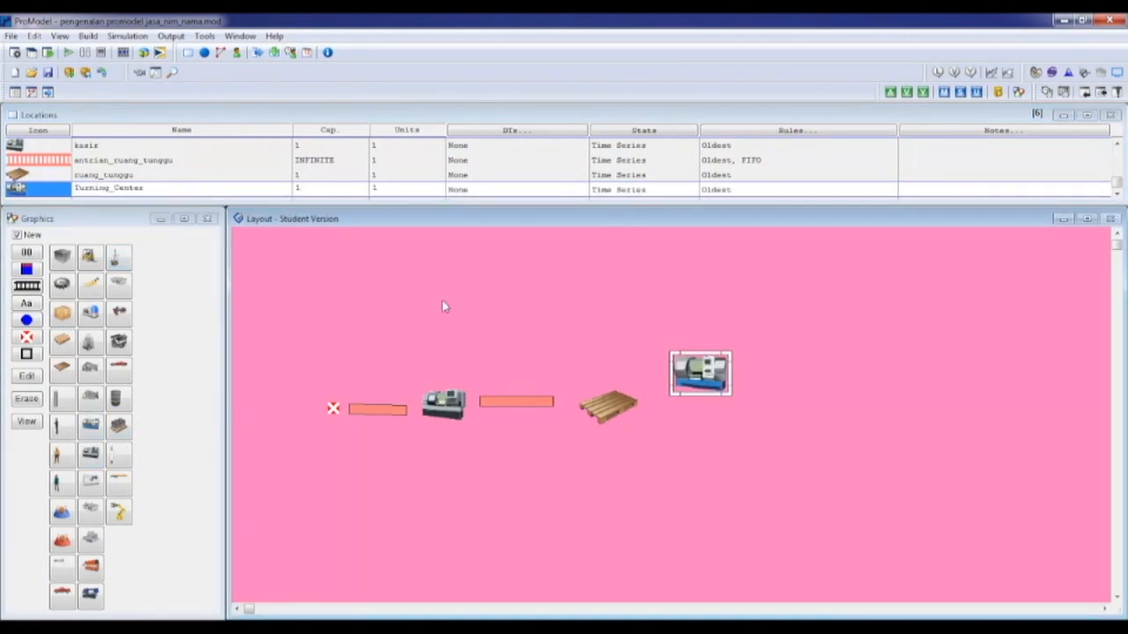
drag(164, 190, 35, 183)
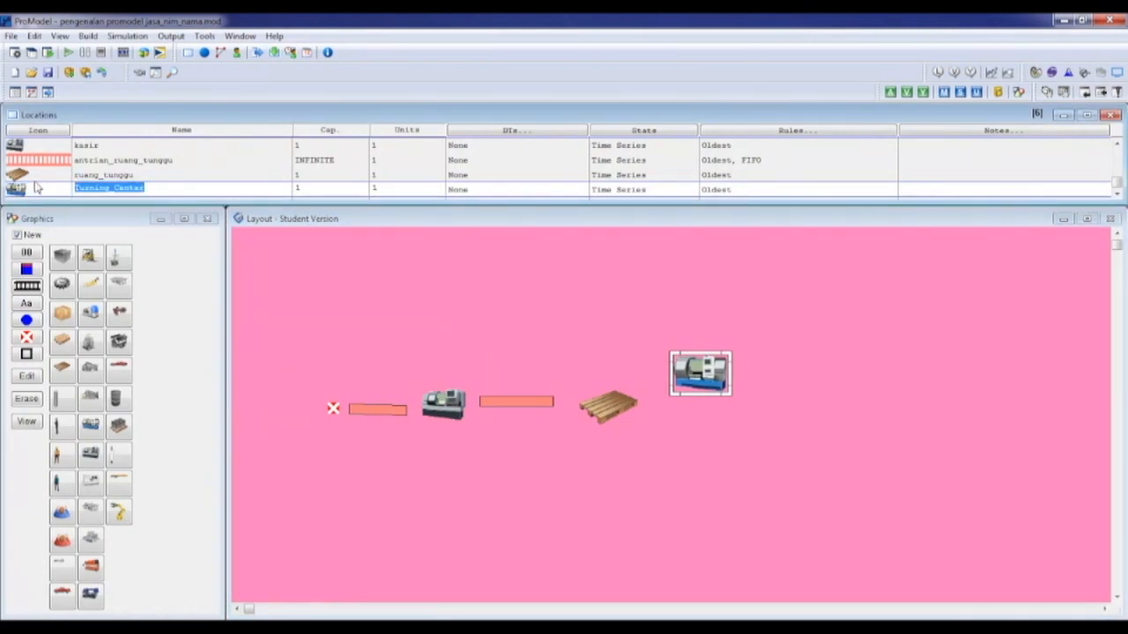
text(server)
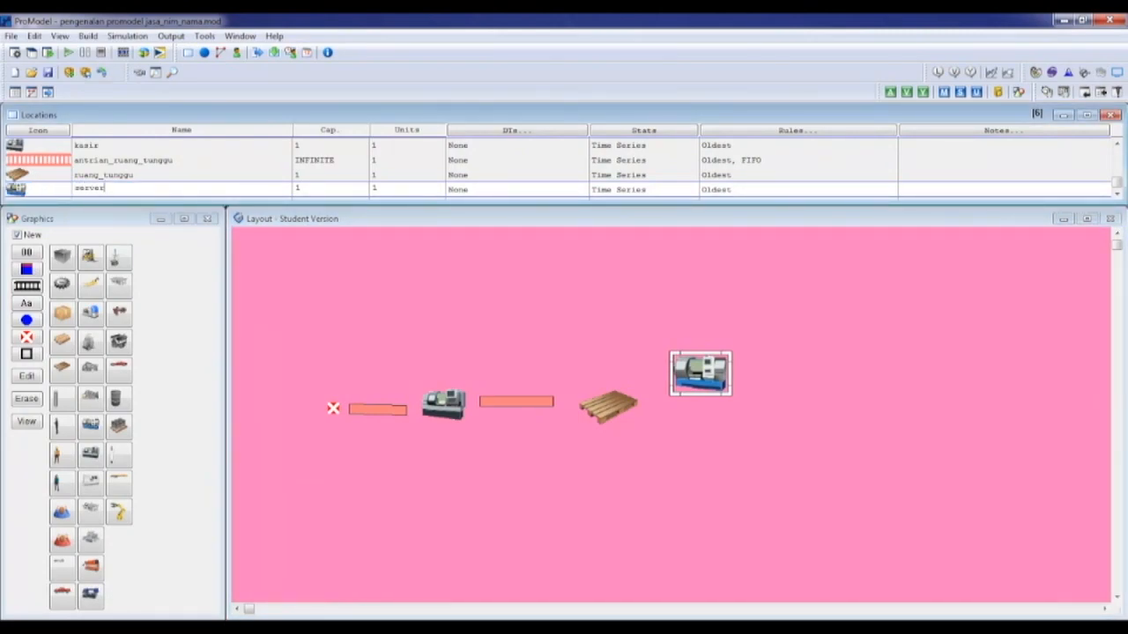
text(_pengambilan_1)
key(Return)
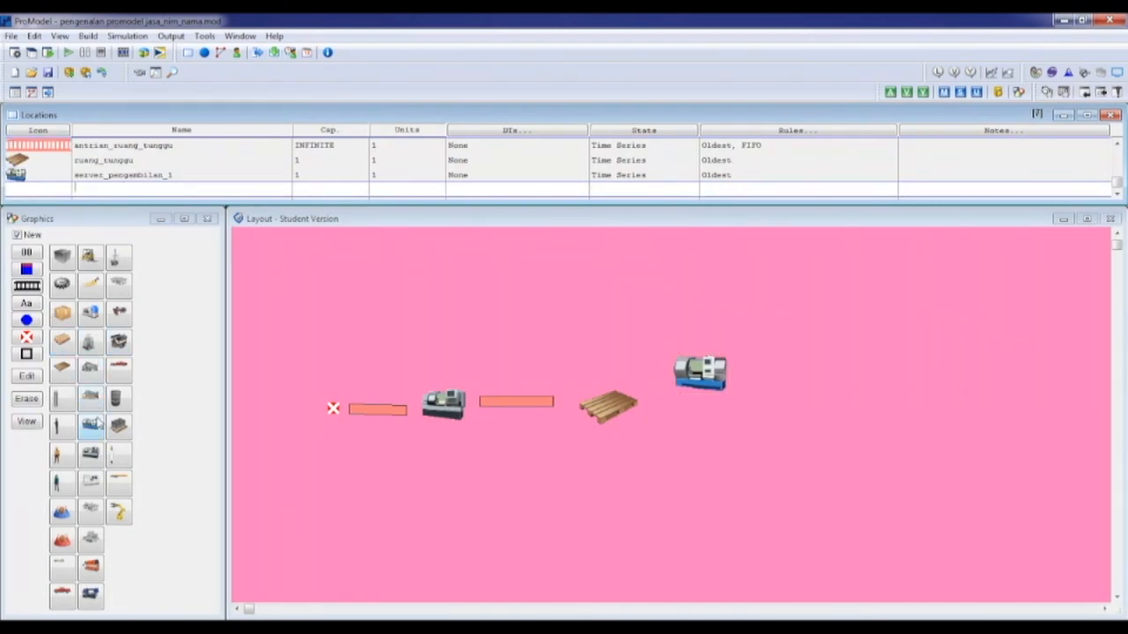
Place a second Turning Center location below server_pengambilan_1 and name it server_pengambilan_2.
click(91, 426)
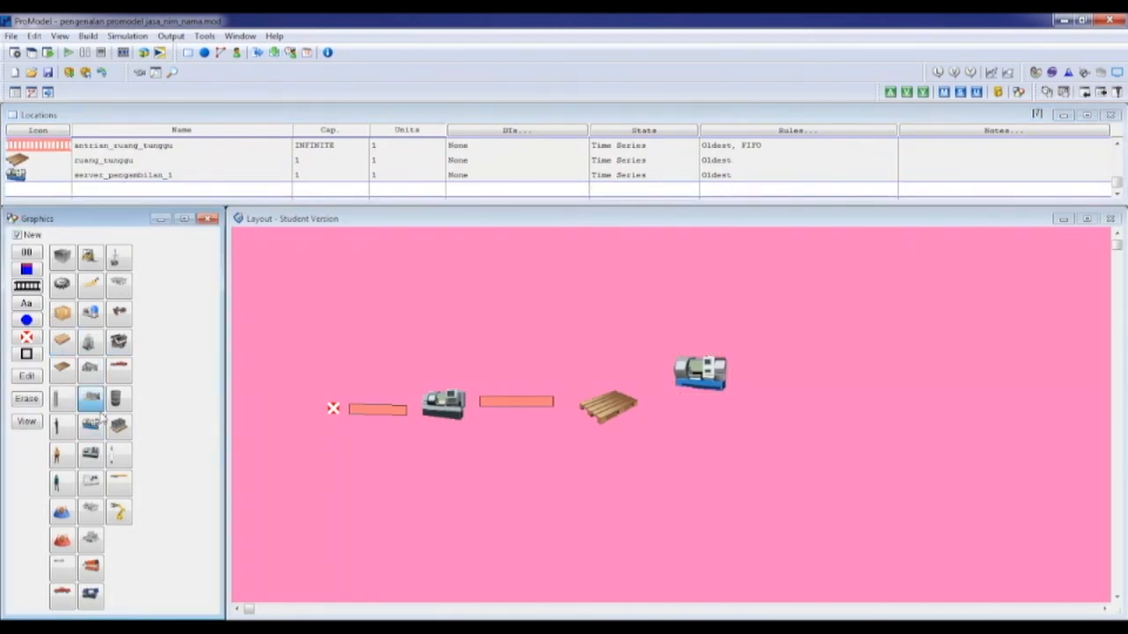
click(709, 448)
click(106, 188)
text(server_pe)
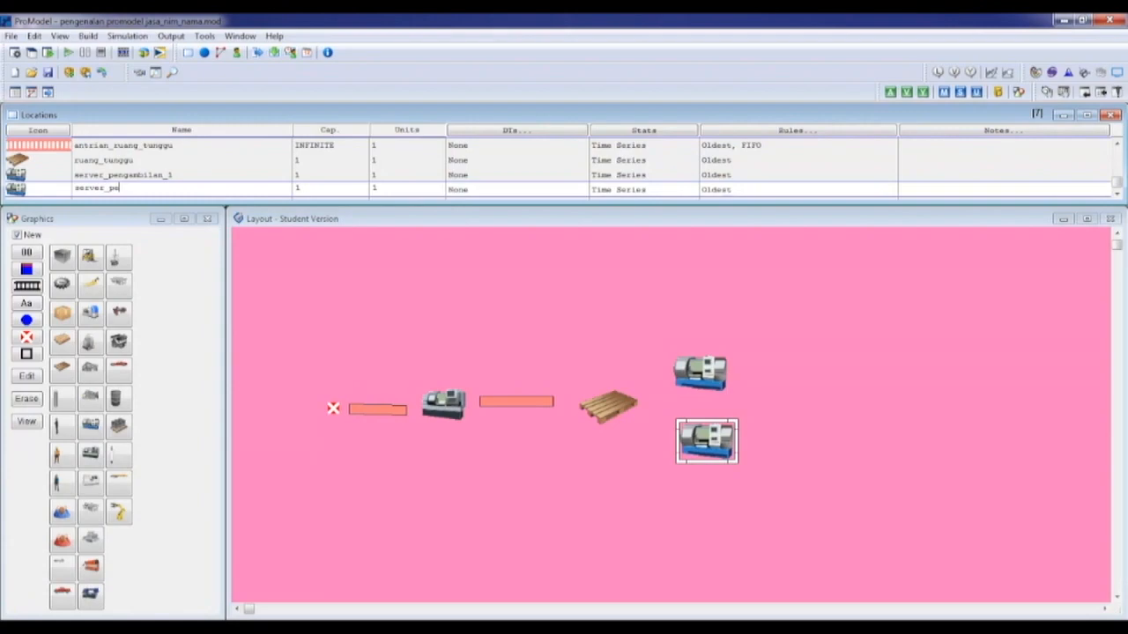
text(ngambilan_2)
Define a first entity with the Machinist graphic and name it pelanggan_reguler.
click(88, 36)
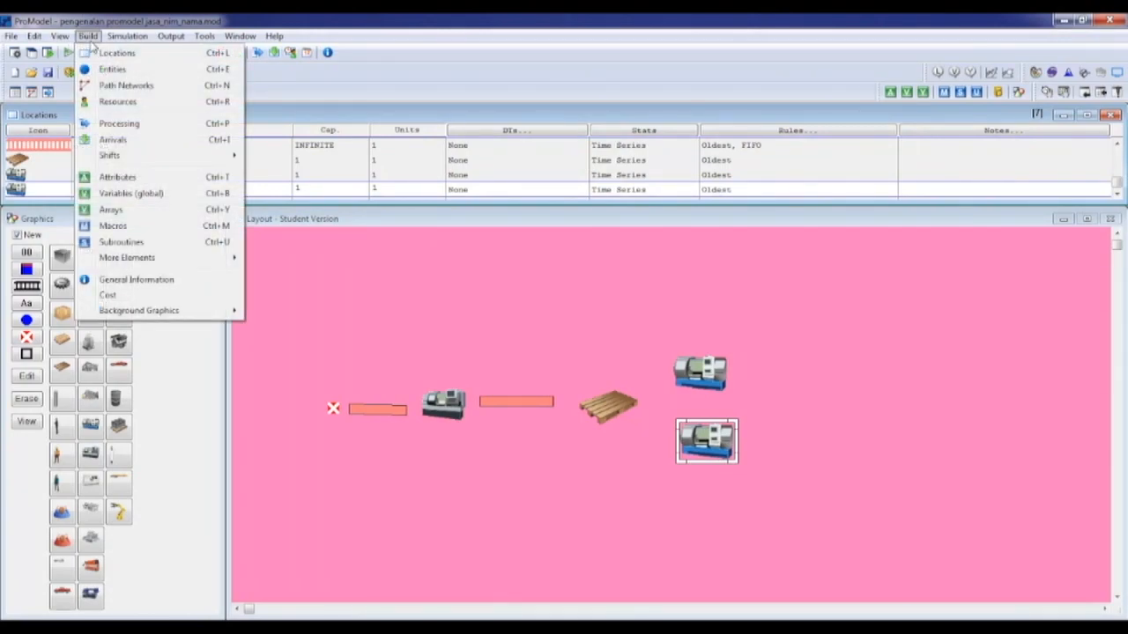
click(106, 70)
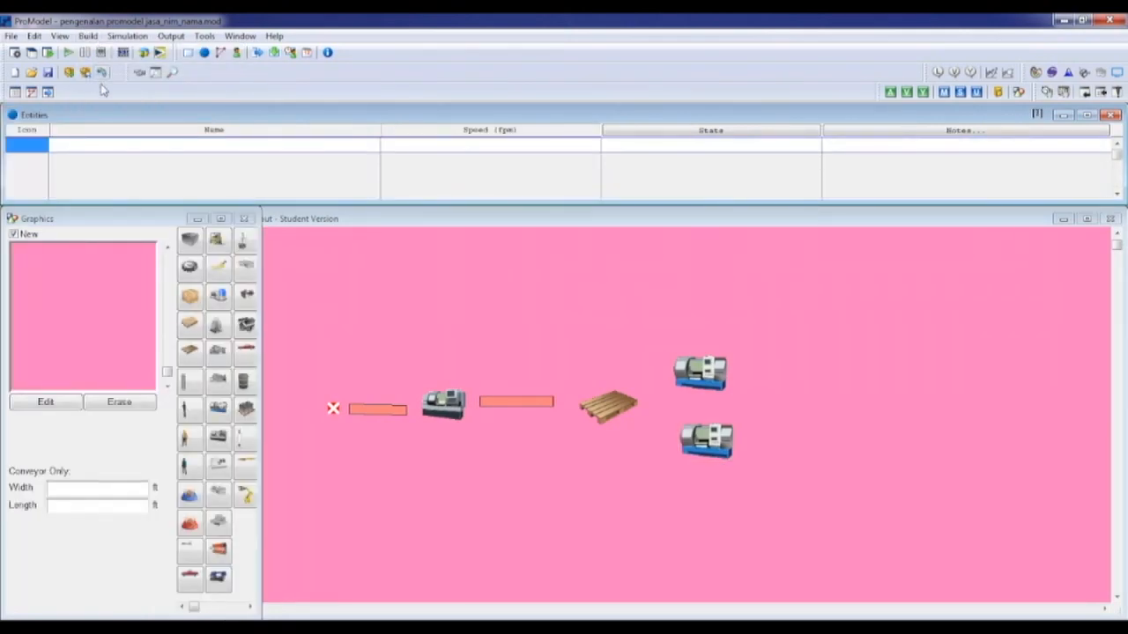
click(185, 409)
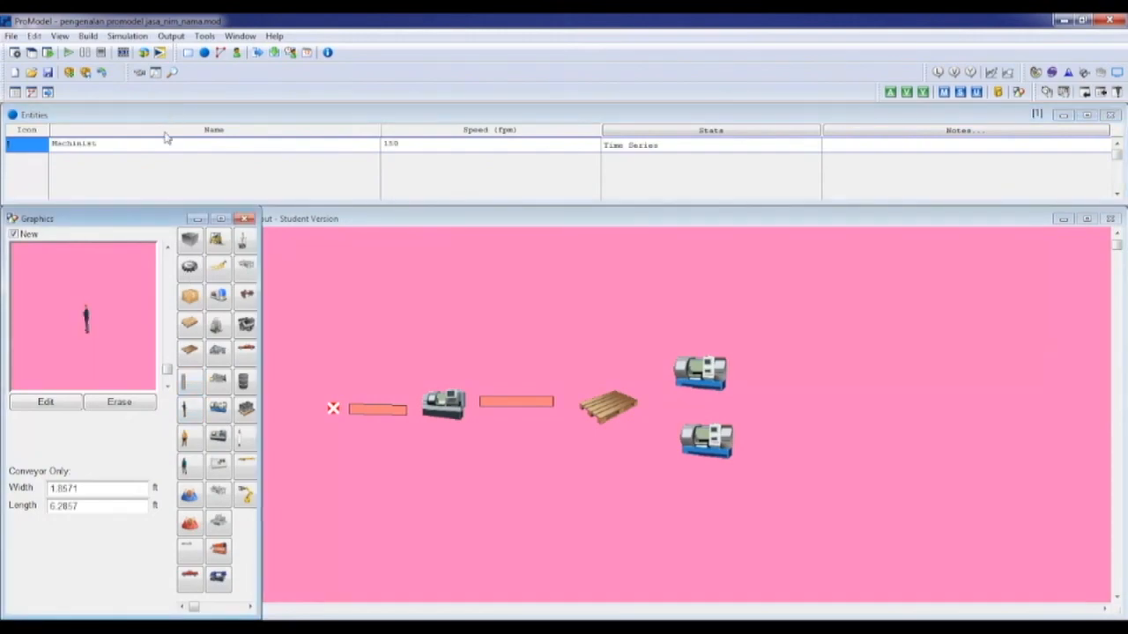
click(121, 143)
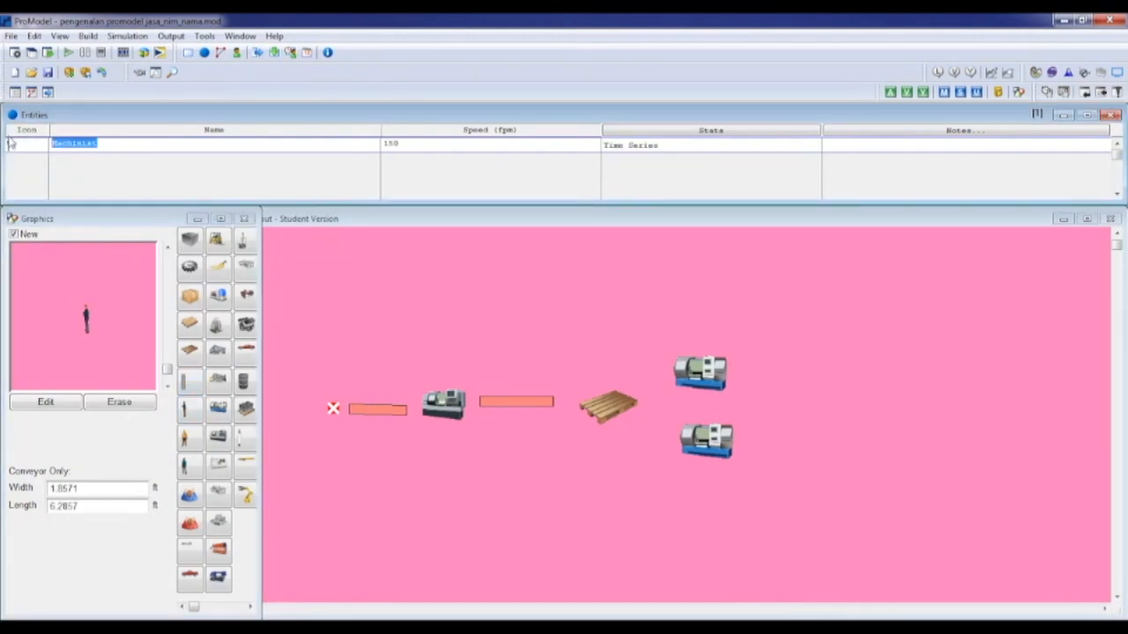
text(pelanggan_reguler)
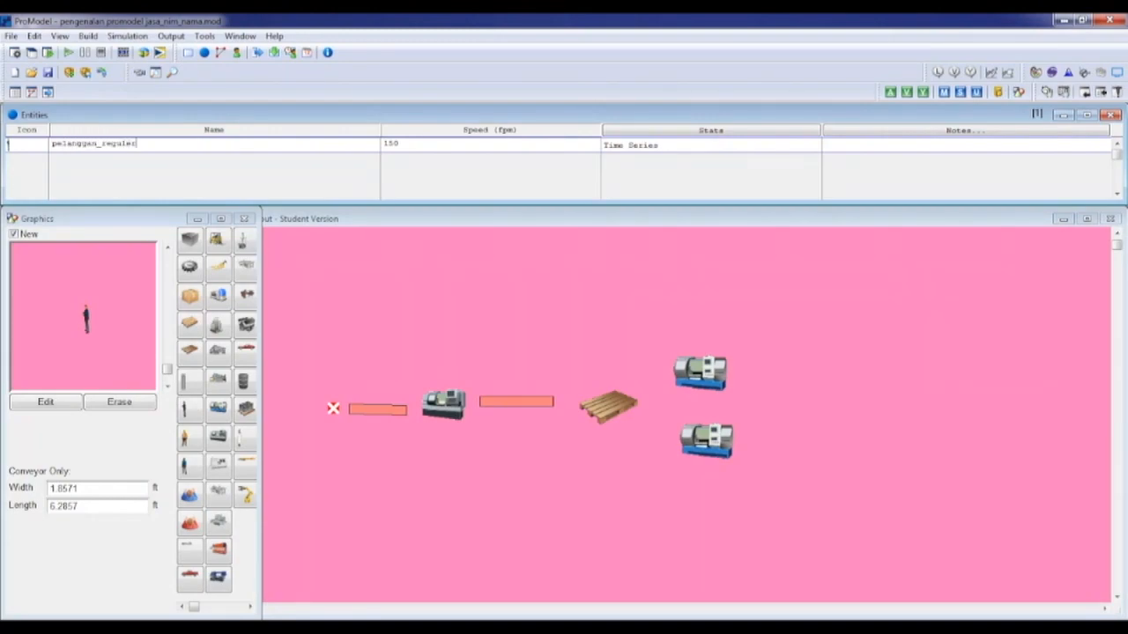
key(Return)
Add a second entity with the Inspector graphic and name it ojek_online.
click(240, 442)
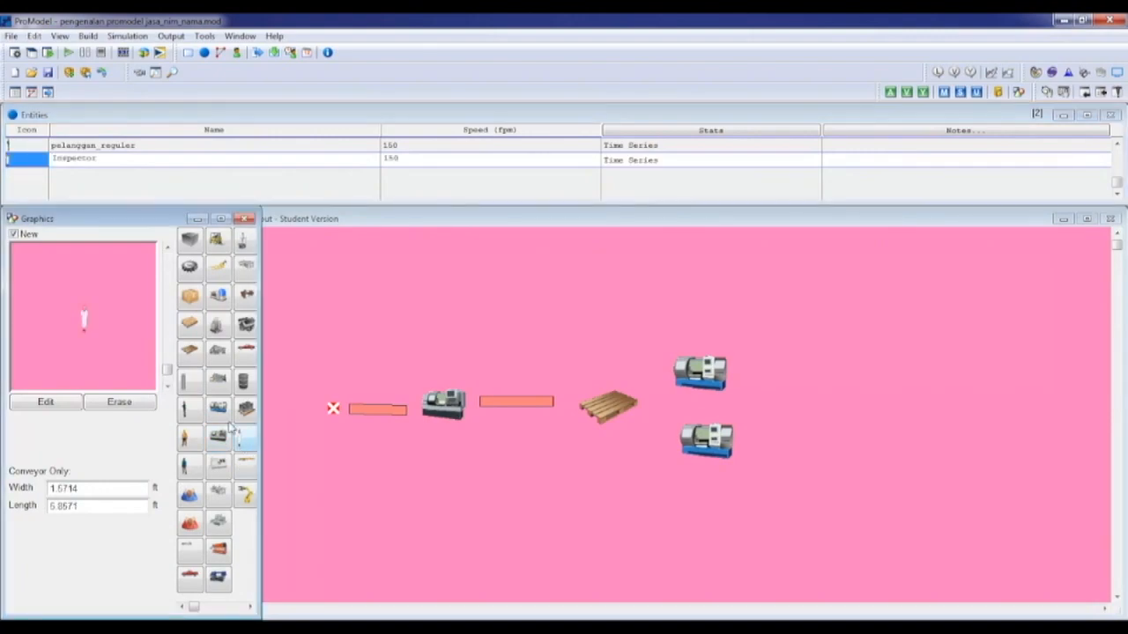
click(107, 160)
text(opek_online)
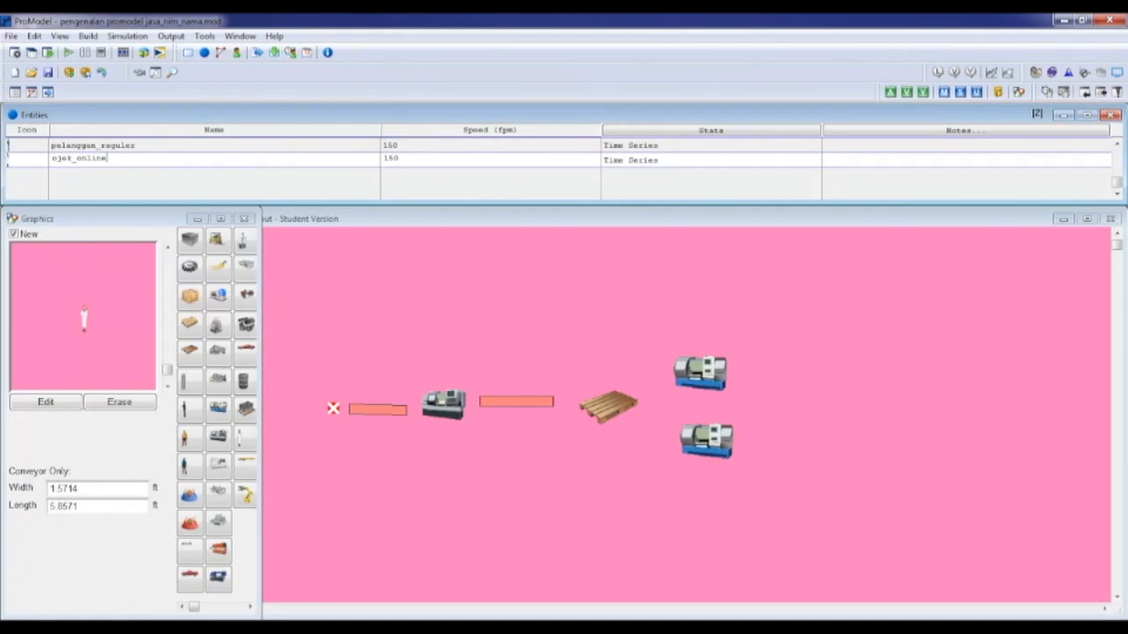
Define a resource with the orange-vested worker graphic and name it pelayan_kasir.
click(89, 36)
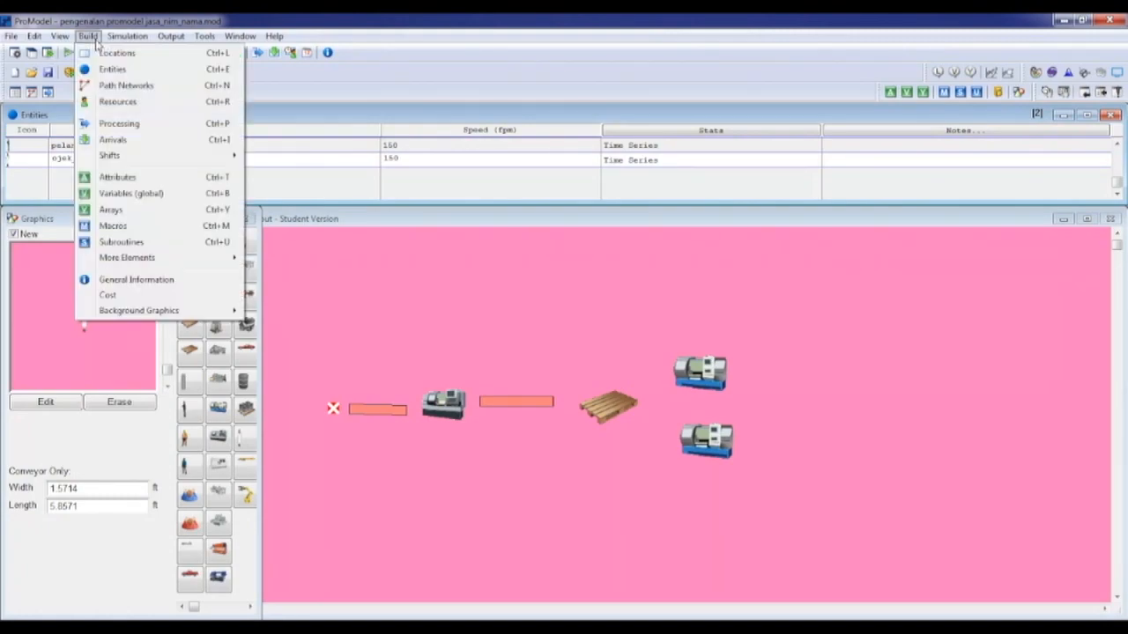
click(119, 104)
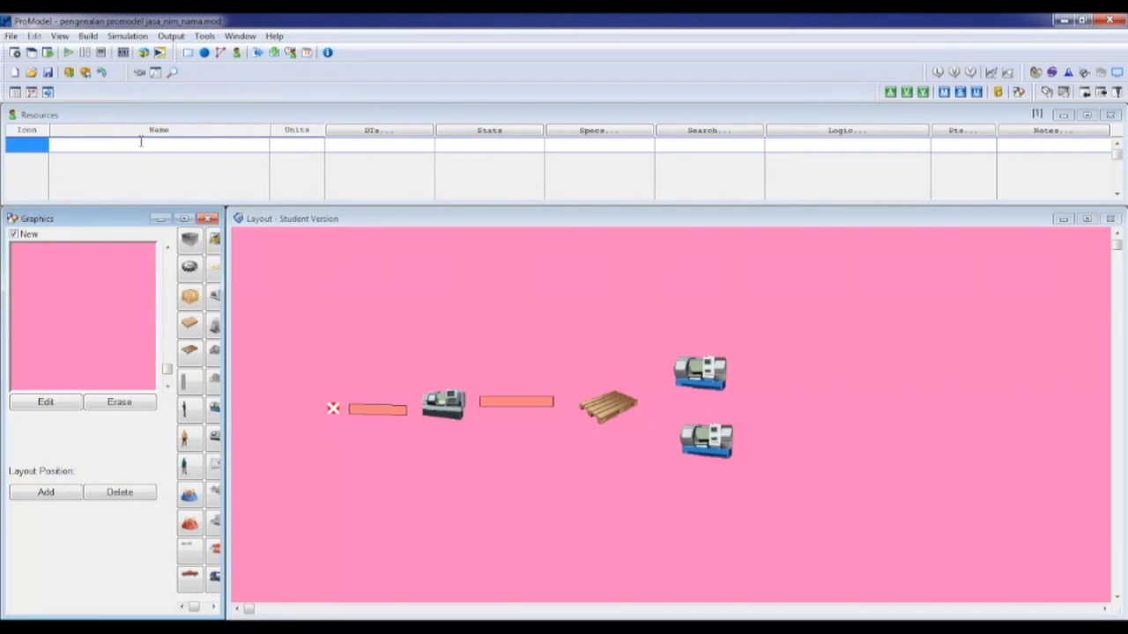
click(188, 439)
drag(120, 146, 30, 146)
text(pelayan_kasir)
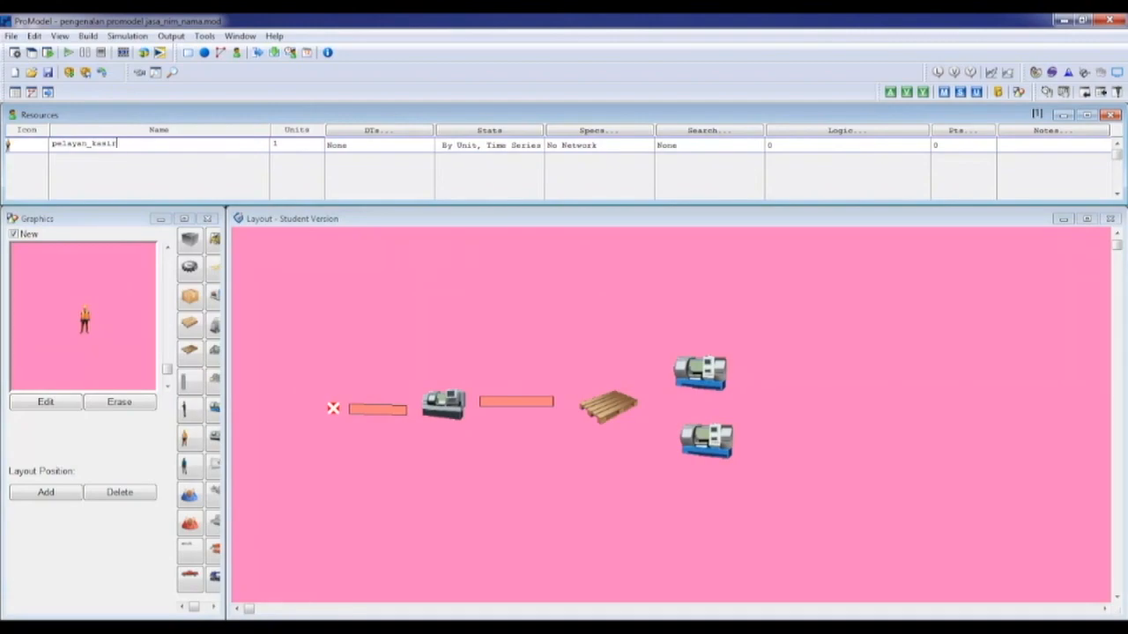
key(Return)
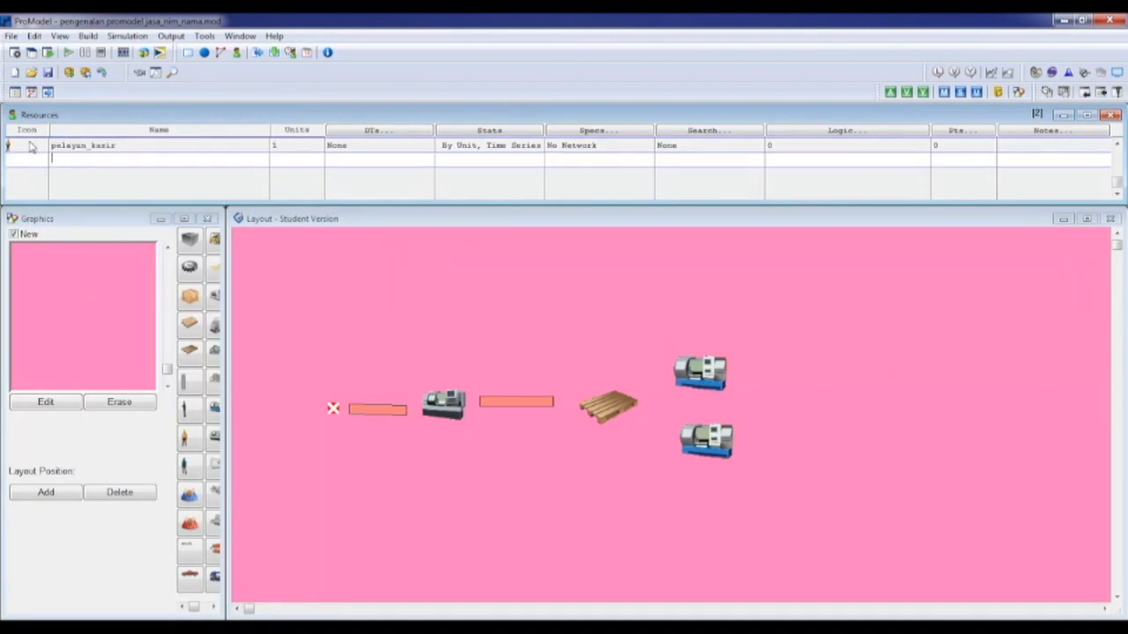
Add two more resources, koki1 with the blue worker graphic and koki2 with the red one.
click(110, 161)
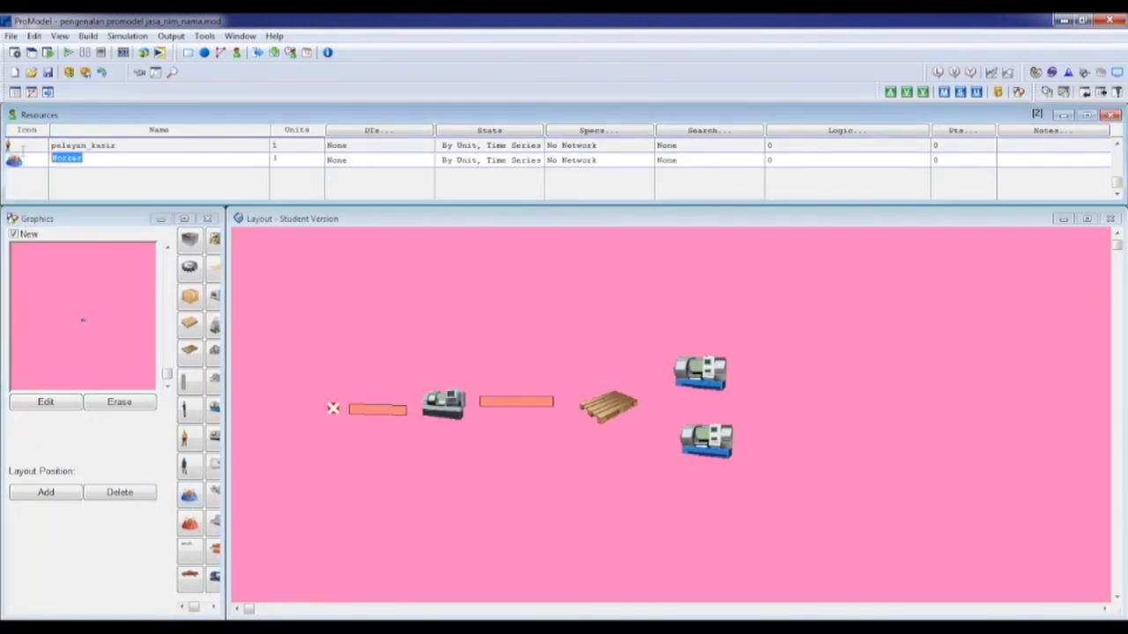
text(koki)
key(Return)
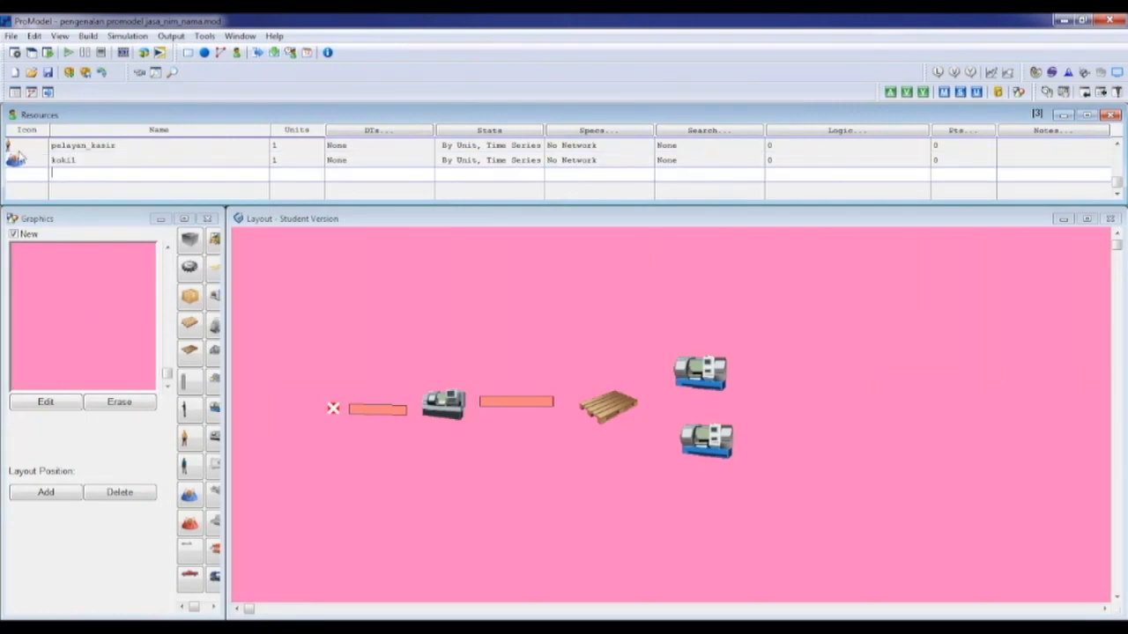
click(189, 521)
text(koki2)
key(Return)
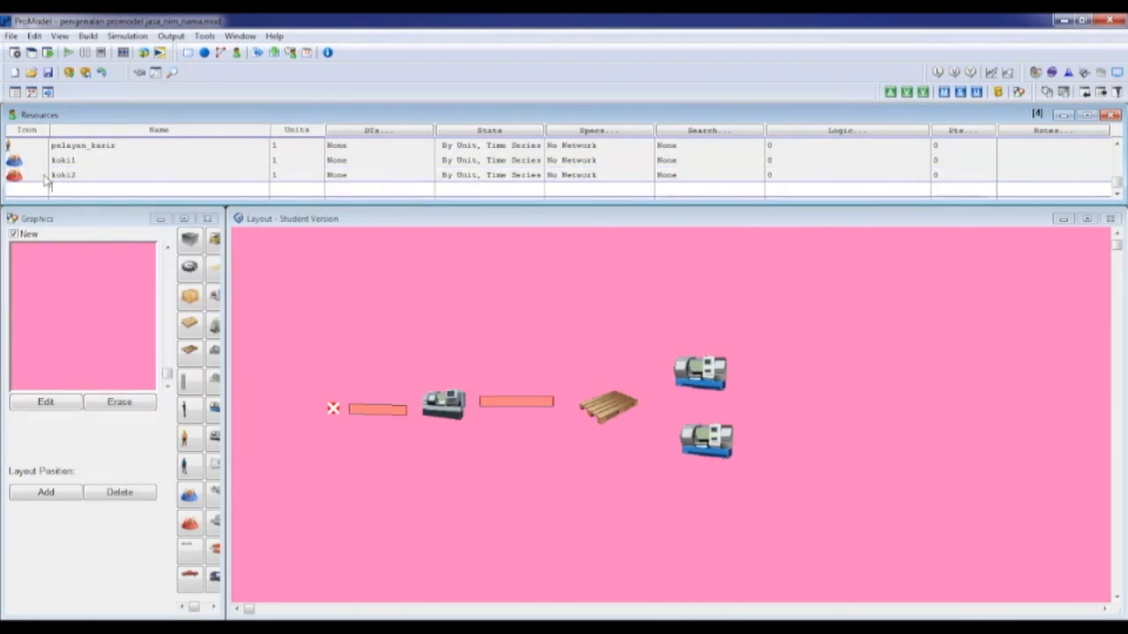
Start the processing definition with a process record for entity ALL at location pintu_masuk.
click(93, 37)
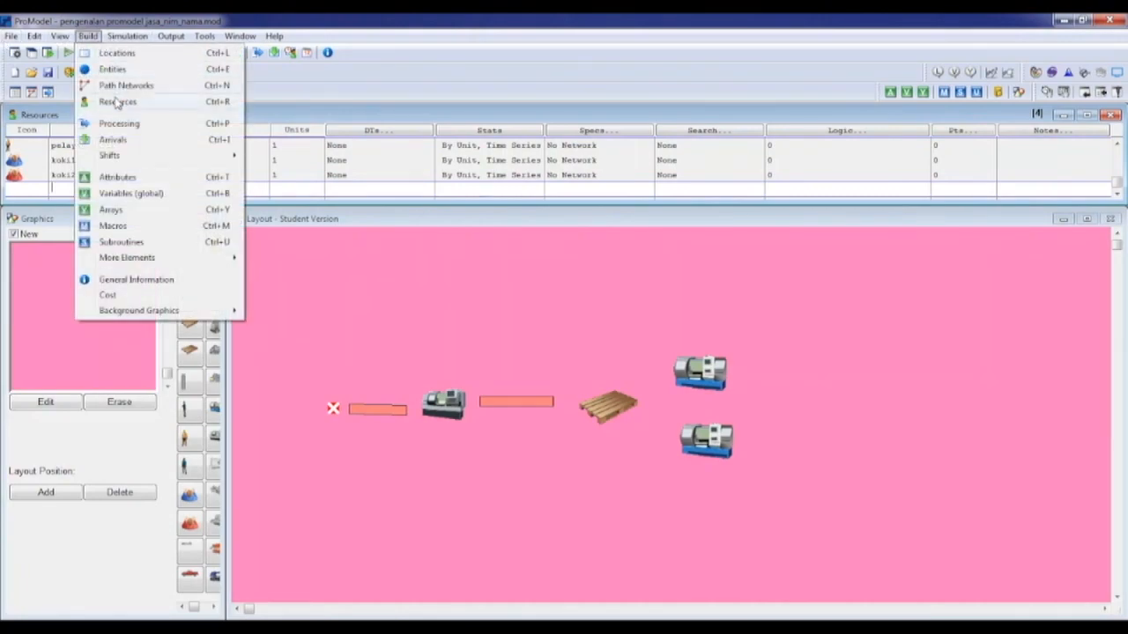
click(115, 124)
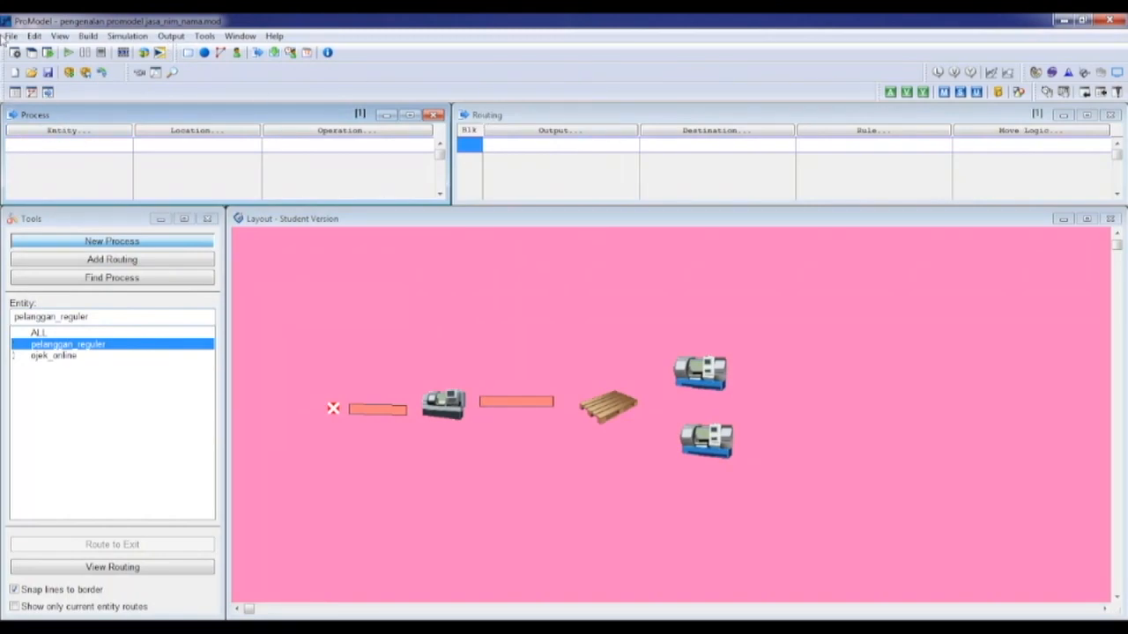
drag(4, 144, 4, 157)
click(68, 146)
click(75, 171)
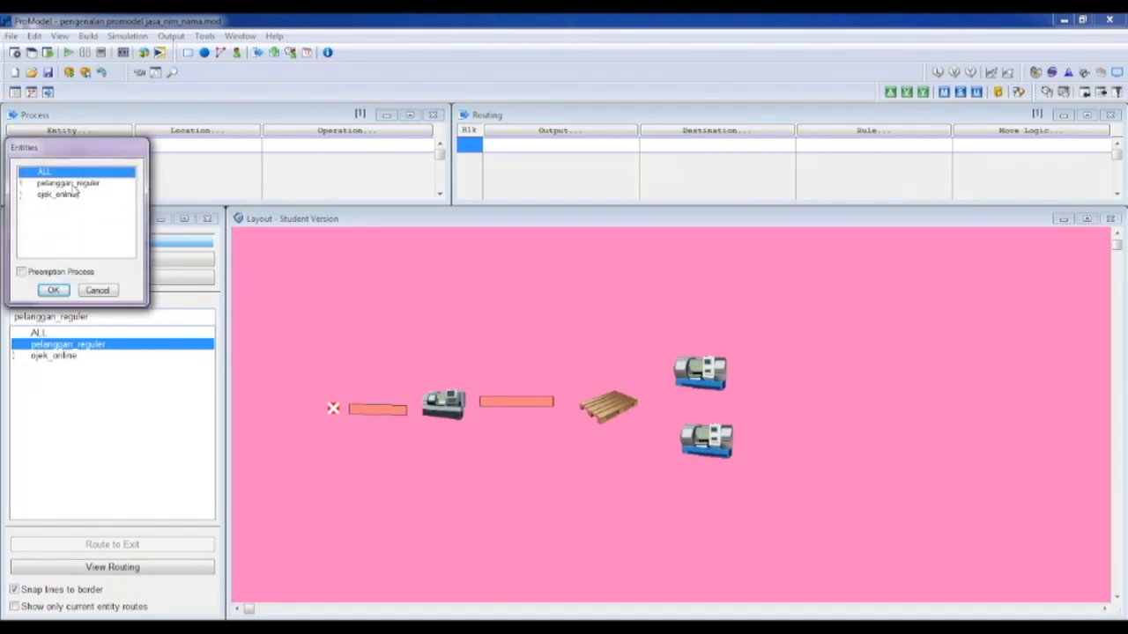
click(62, 297)
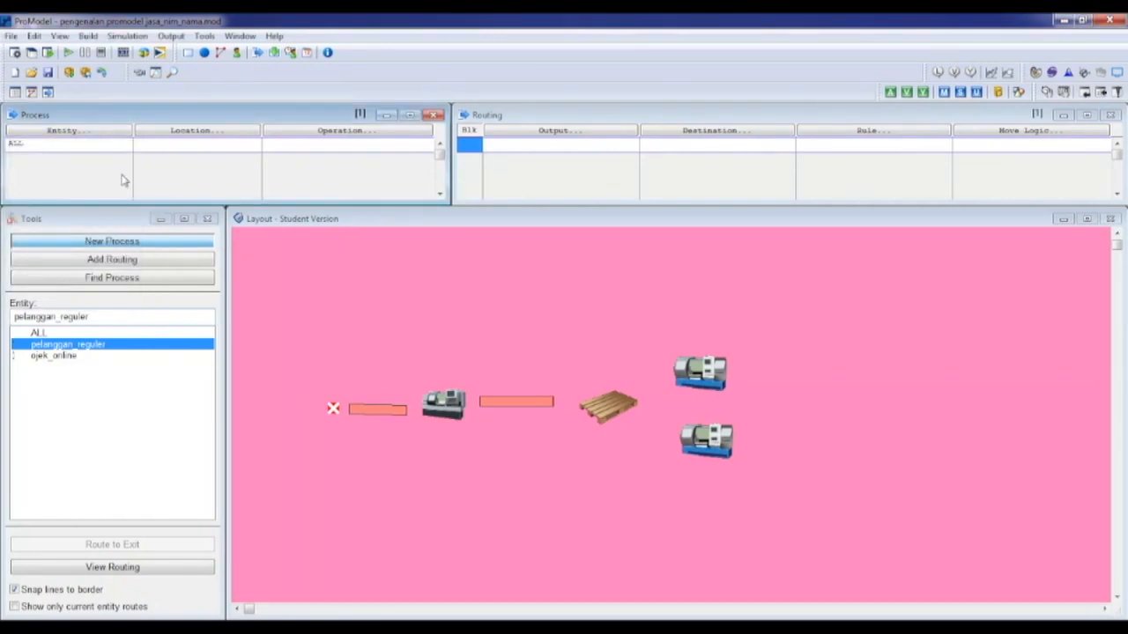
click(164, 143)
click(183, 292)
Route output ALL from pintu_masuk to the destination antrian_kasir.
click(499, 152)
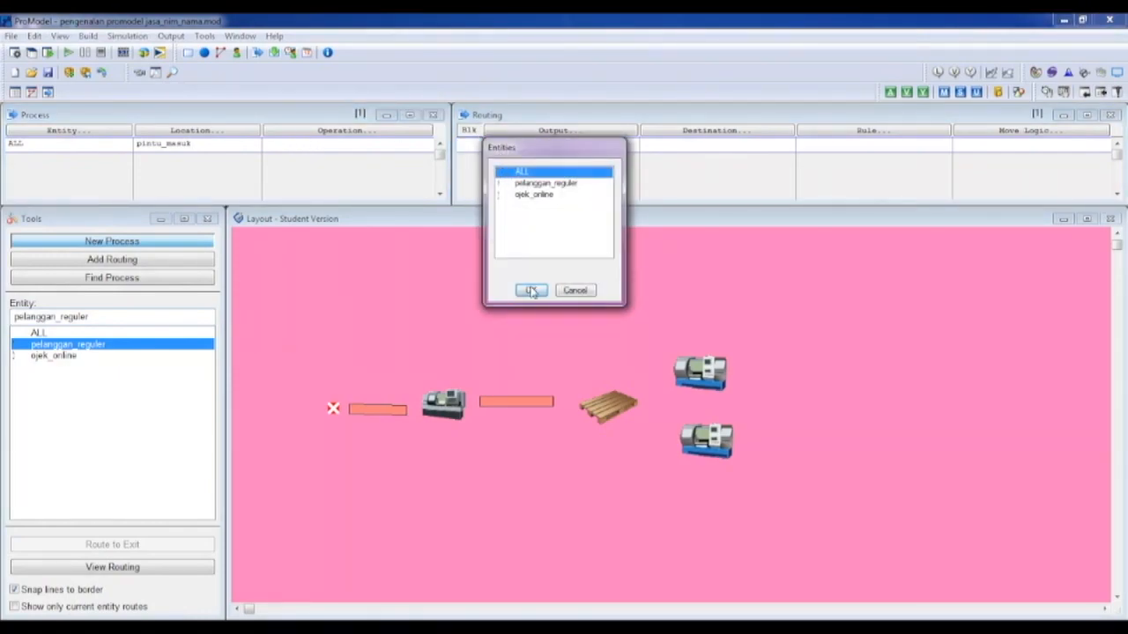
click(532, 291)
click(653, 144)
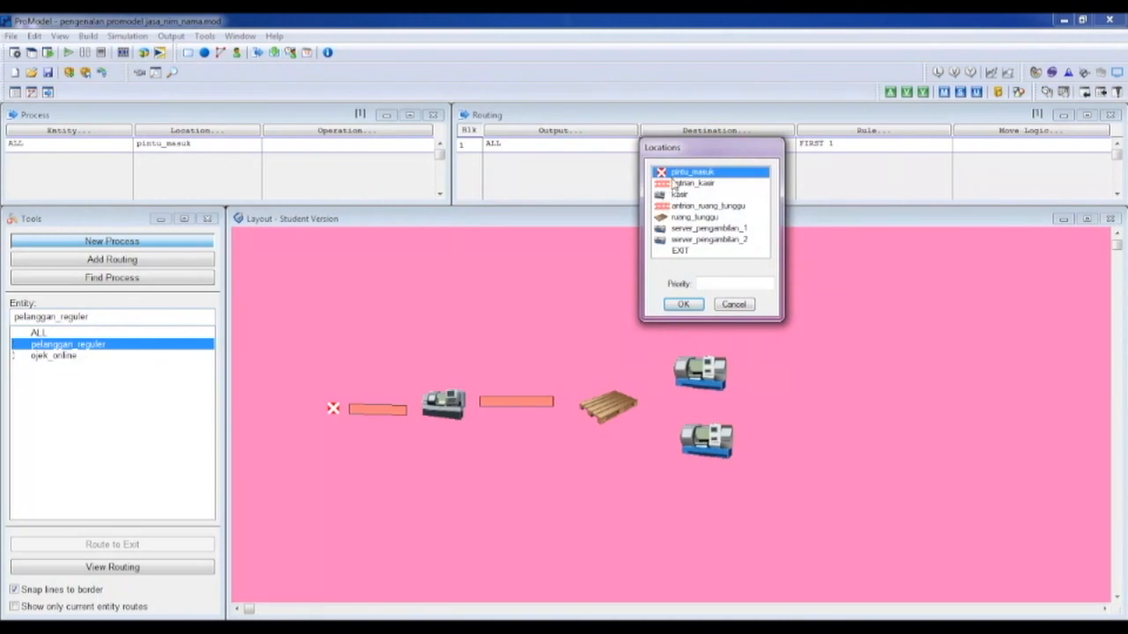
click(674, 182)
click(683, 304)
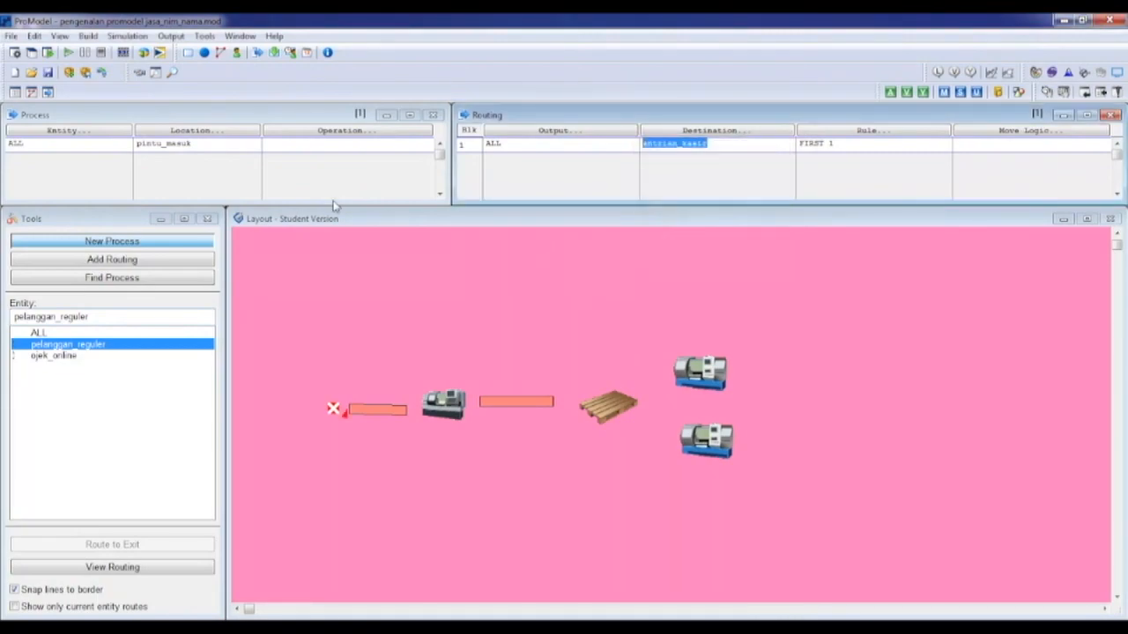
Add a second process record for entity ALL at location antrian_kasir.
click(126, 163)
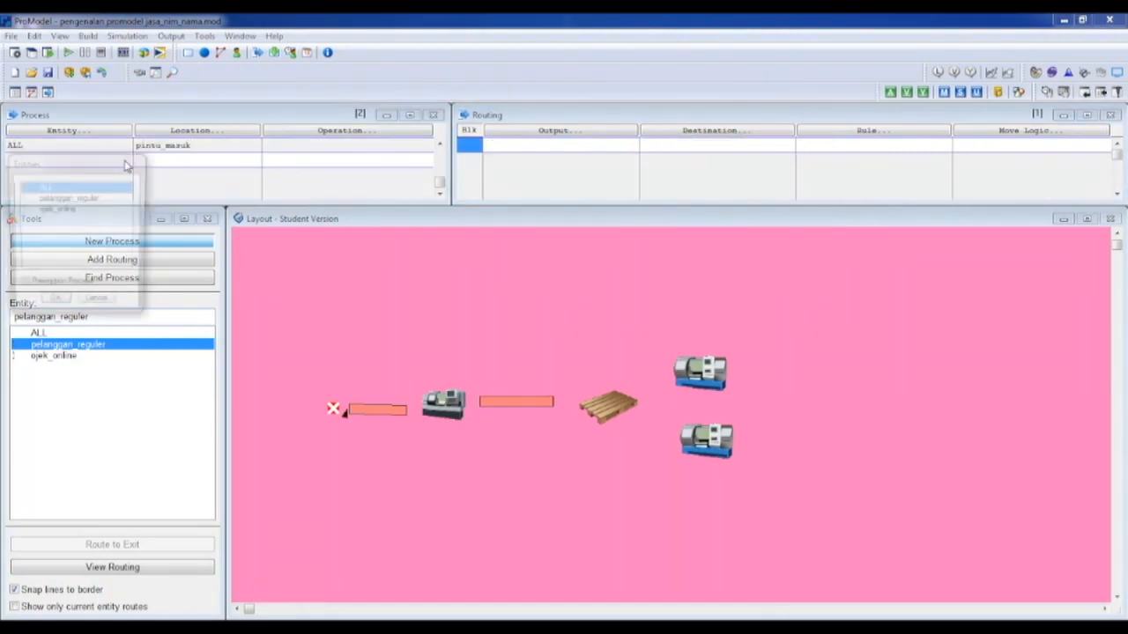
click(55, 298)
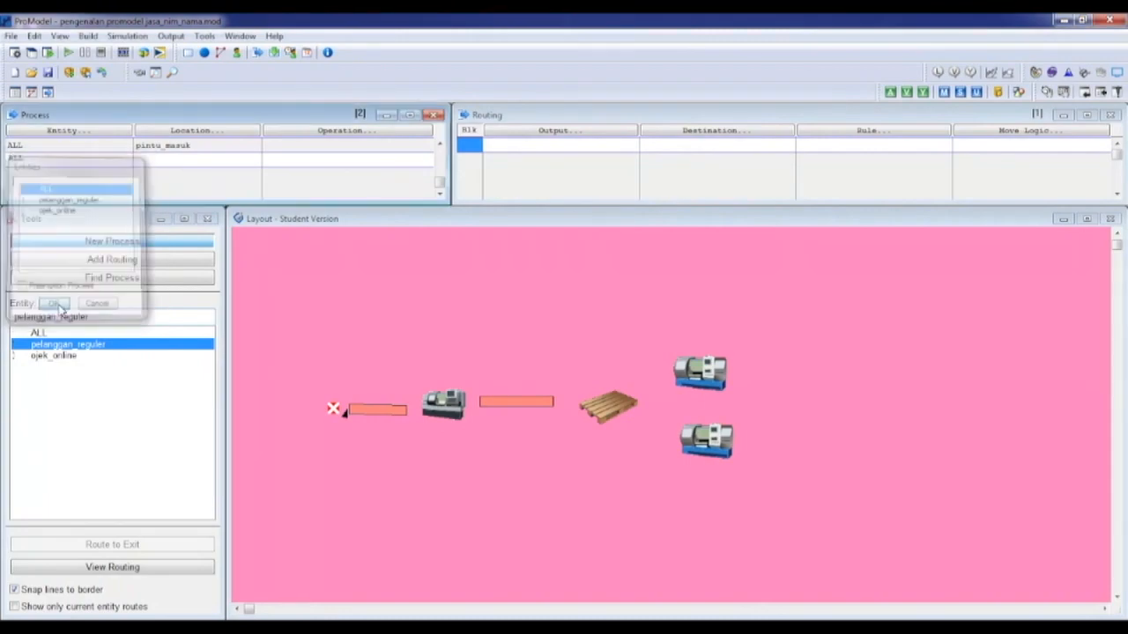
click(163, 161)
click(187, 209)
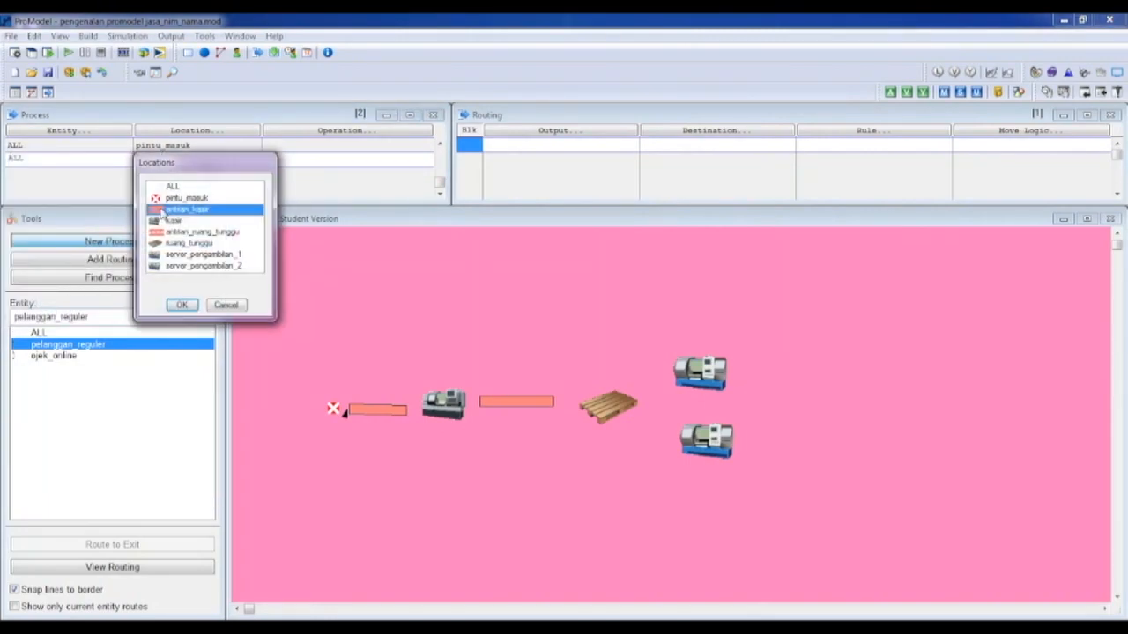
click(182, 306)
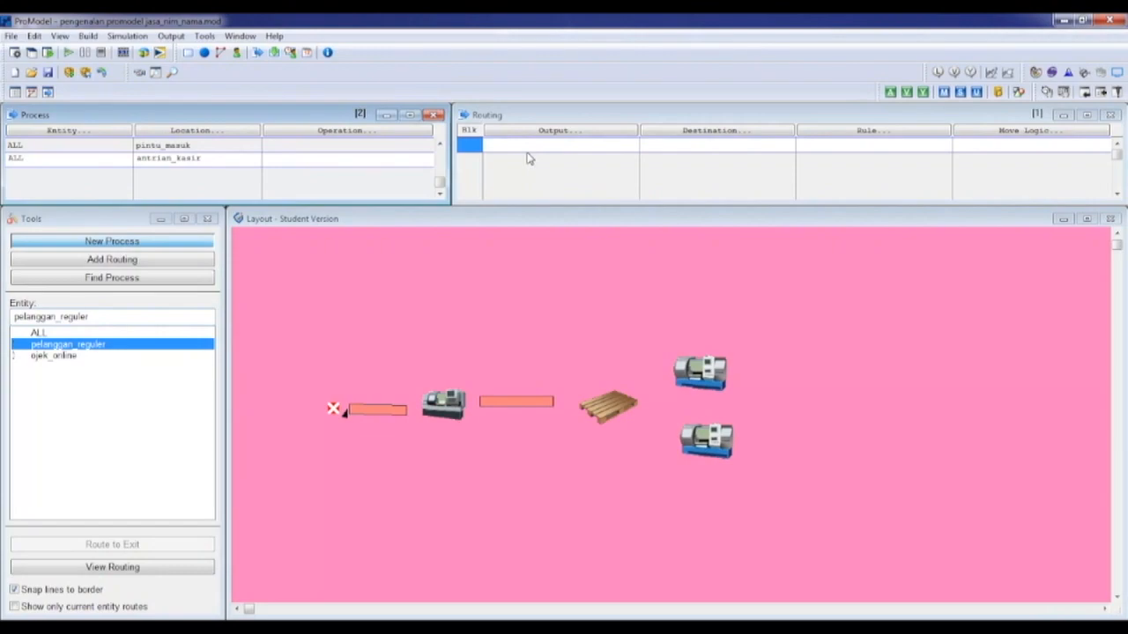
Route output ALL from antrian_kasir to the destination kasir.
click(528, 143)
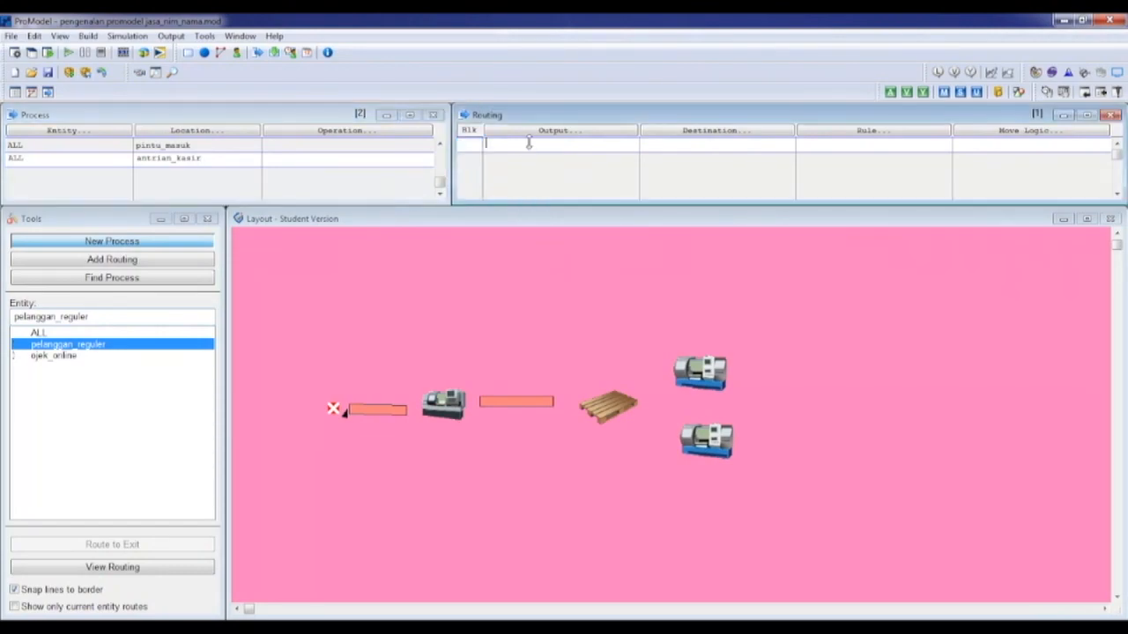
click(529, 291)
click(761, 151)
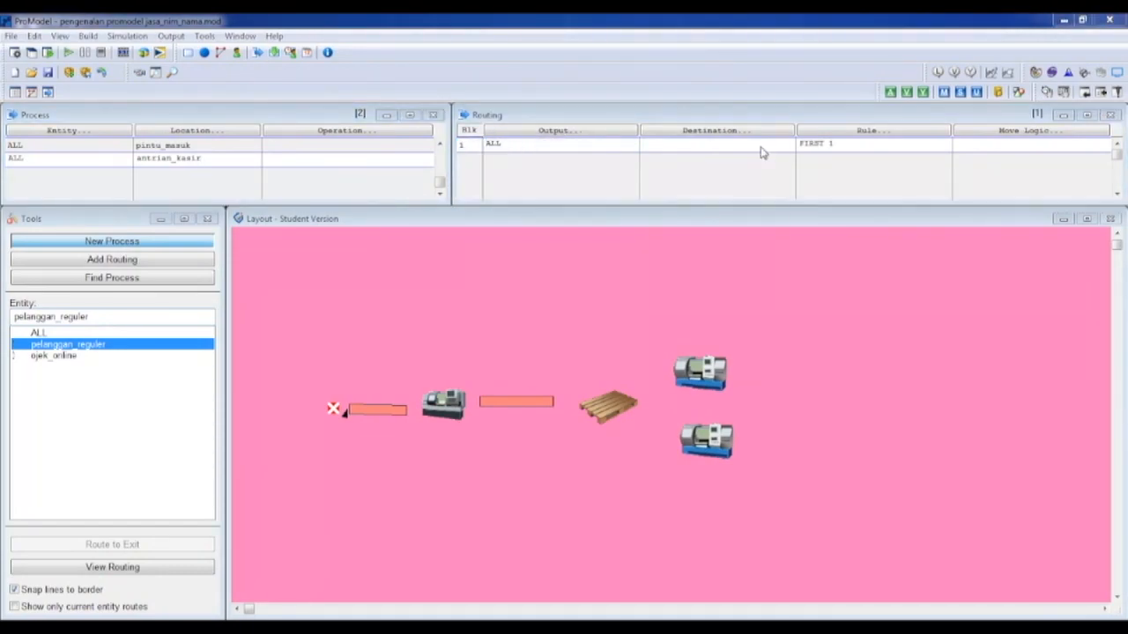
click(685, 194)
click(685, 305)
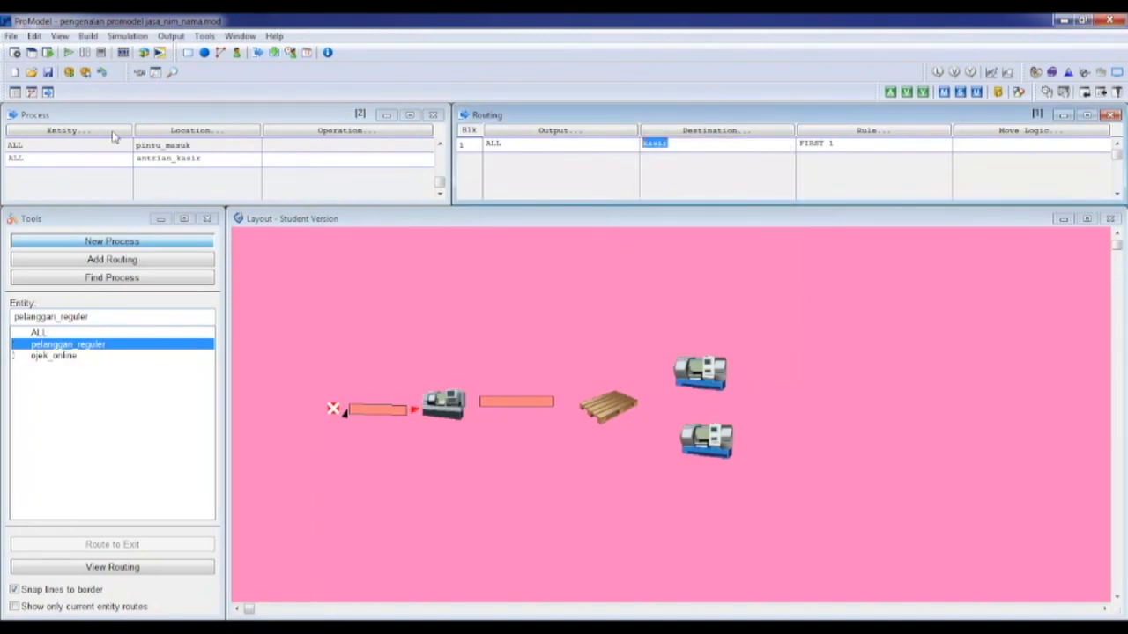
Add a third process record for entity ALL at location kasir.
click(75, 173)
click(77, 172)
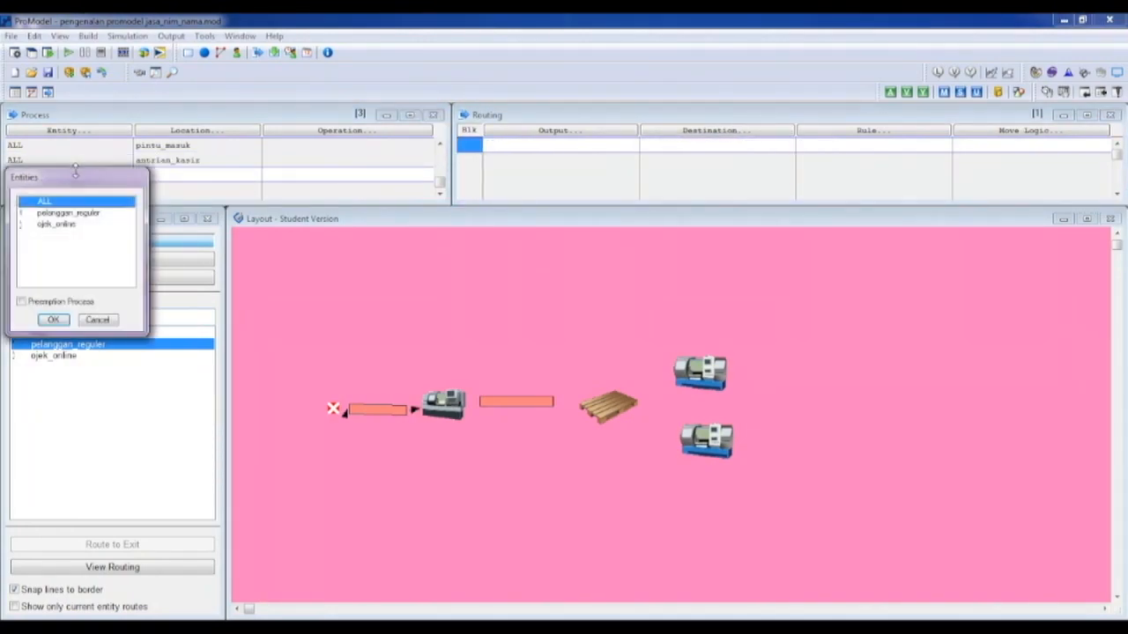
click(51, 322)
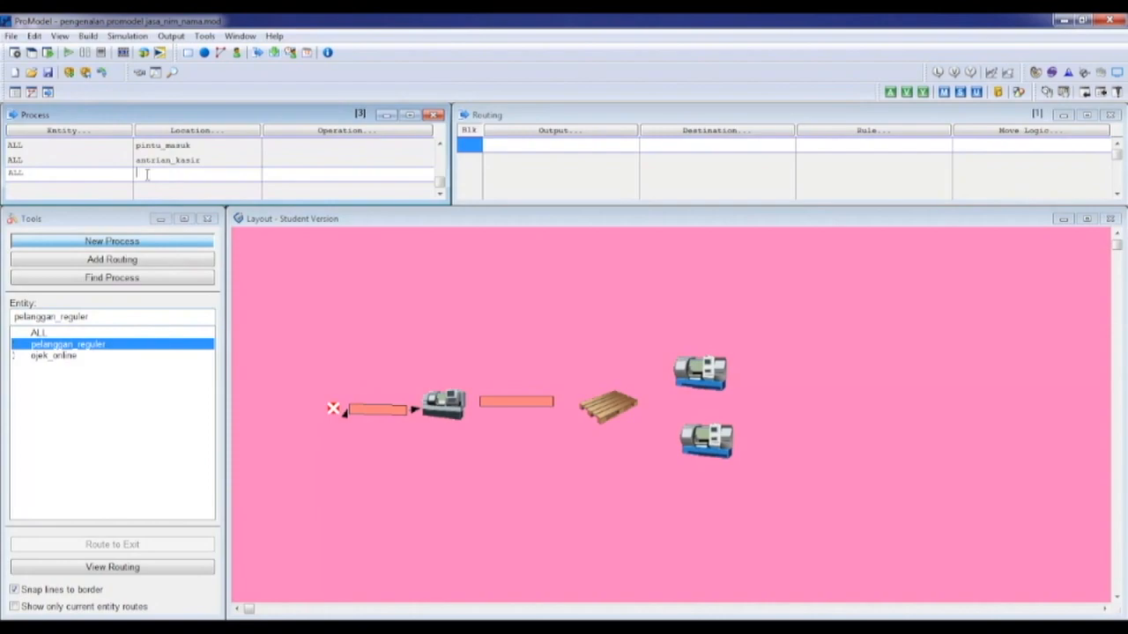
click(142, 173)
double_click(172, 236)
Set the operation logic of the ALL process at kasir to "Use pelayan_kasir For N(2,1) min".
click(273, 173)
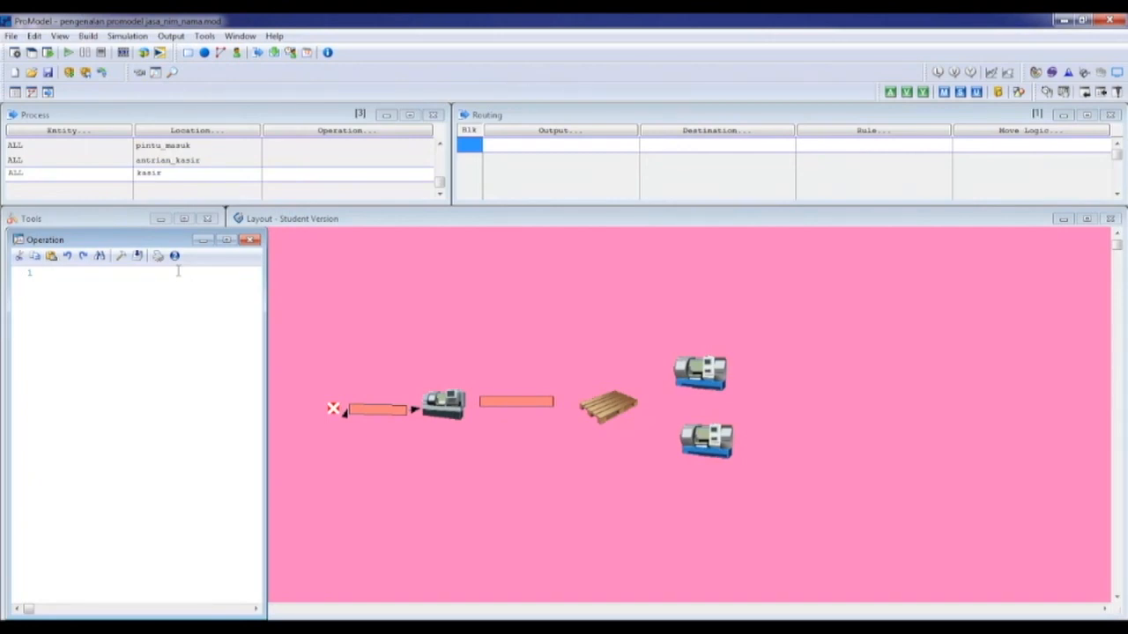
text(Use )
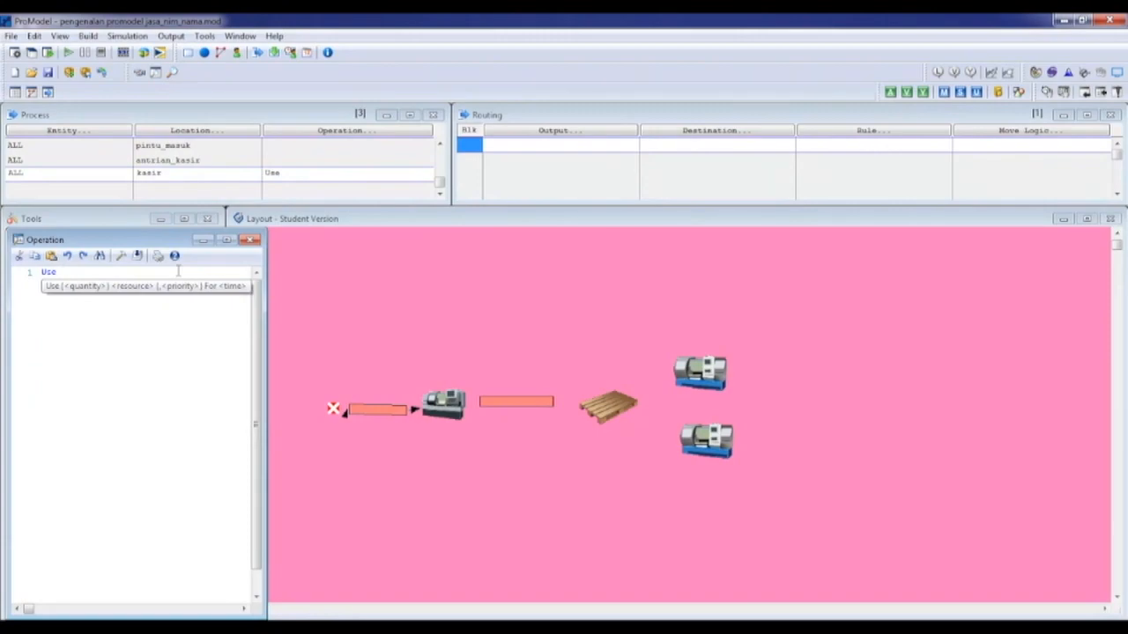
text(pelayan_kasir )
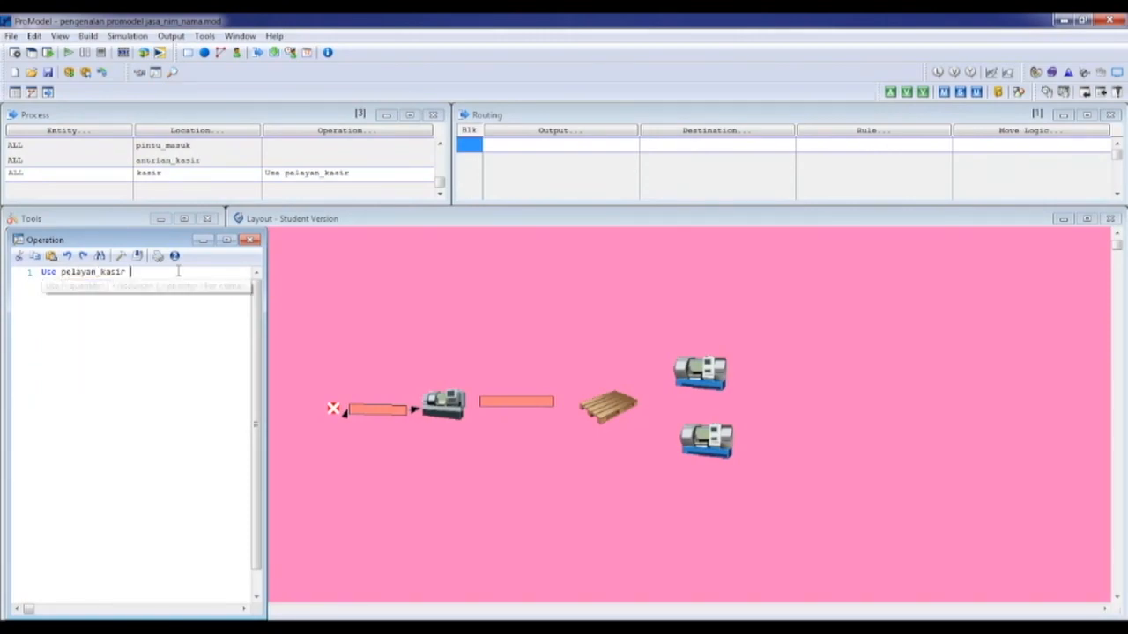
text(kasir)
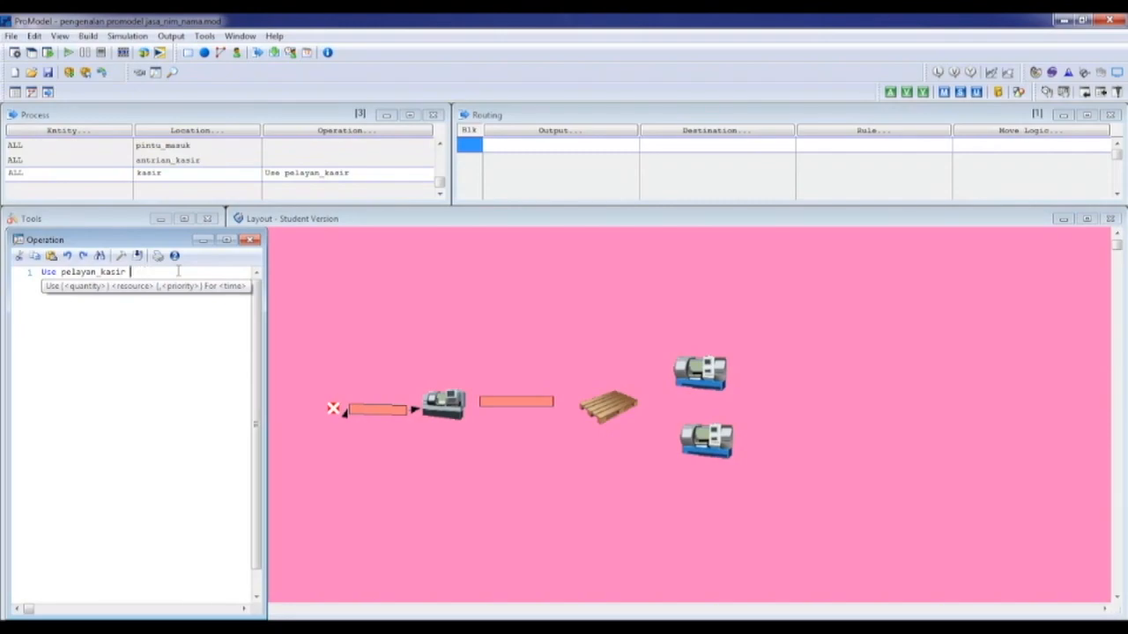
text( For N()
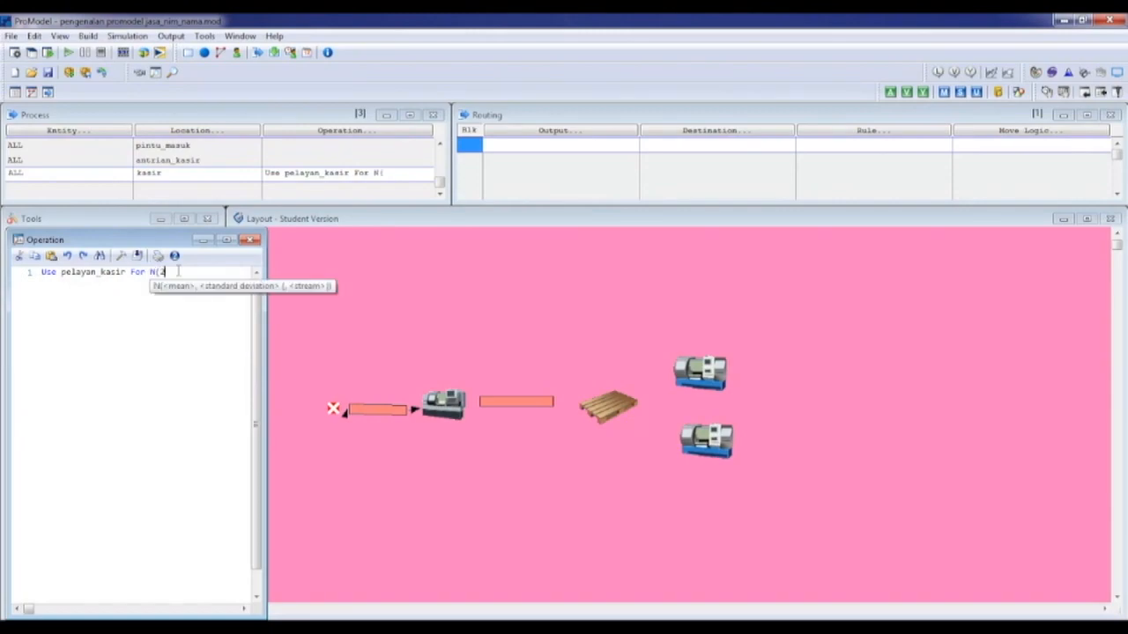
text(2,1) min)
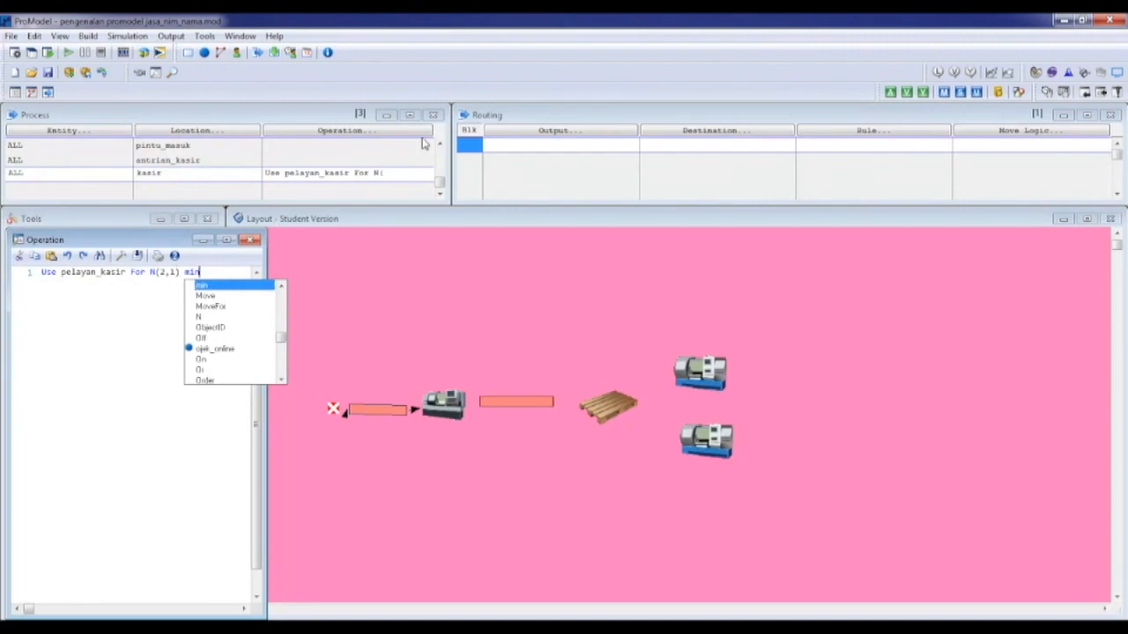
key(Escape)
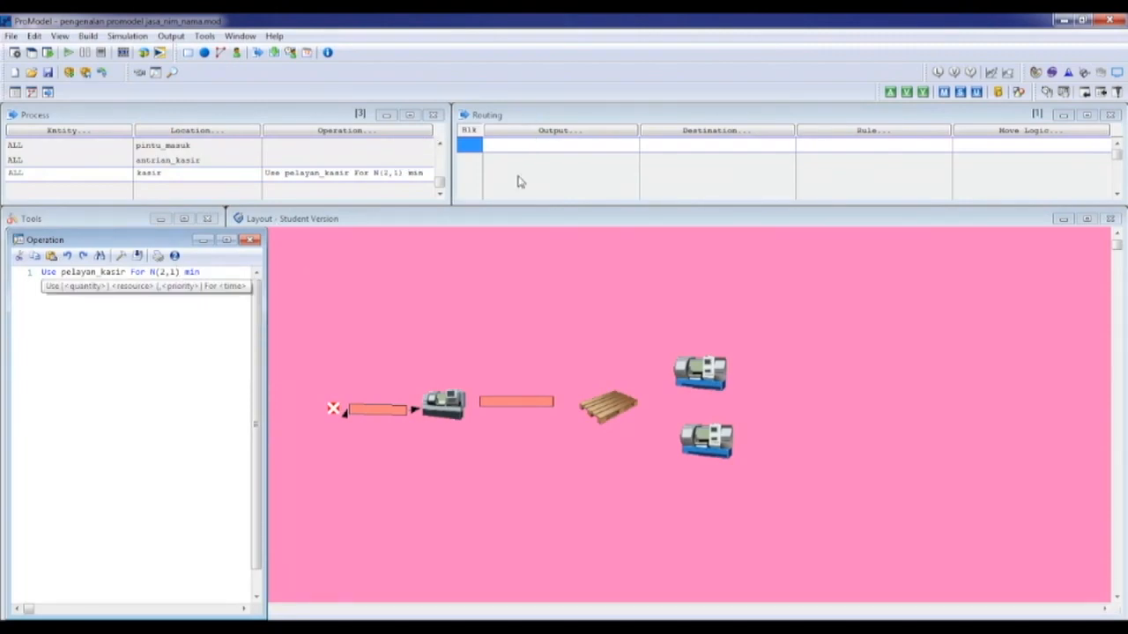
Route output ALL from kasir to the destination antrian_ruang_tunggu.
click(537, 146)
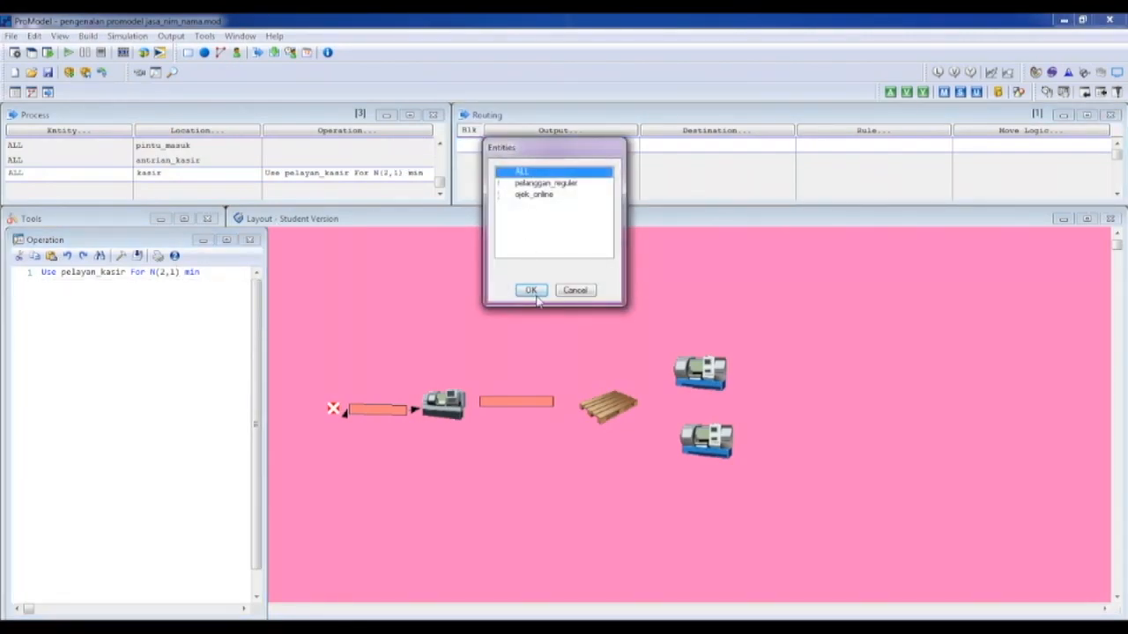
click(532, 291)
click(718, 144)
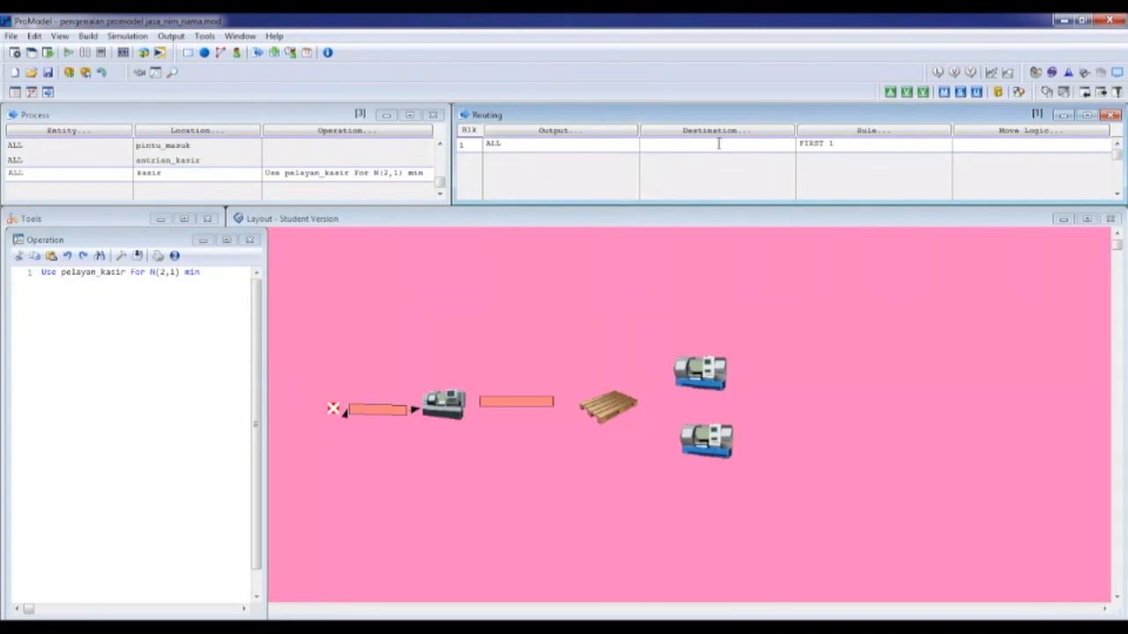
click(716, 144)
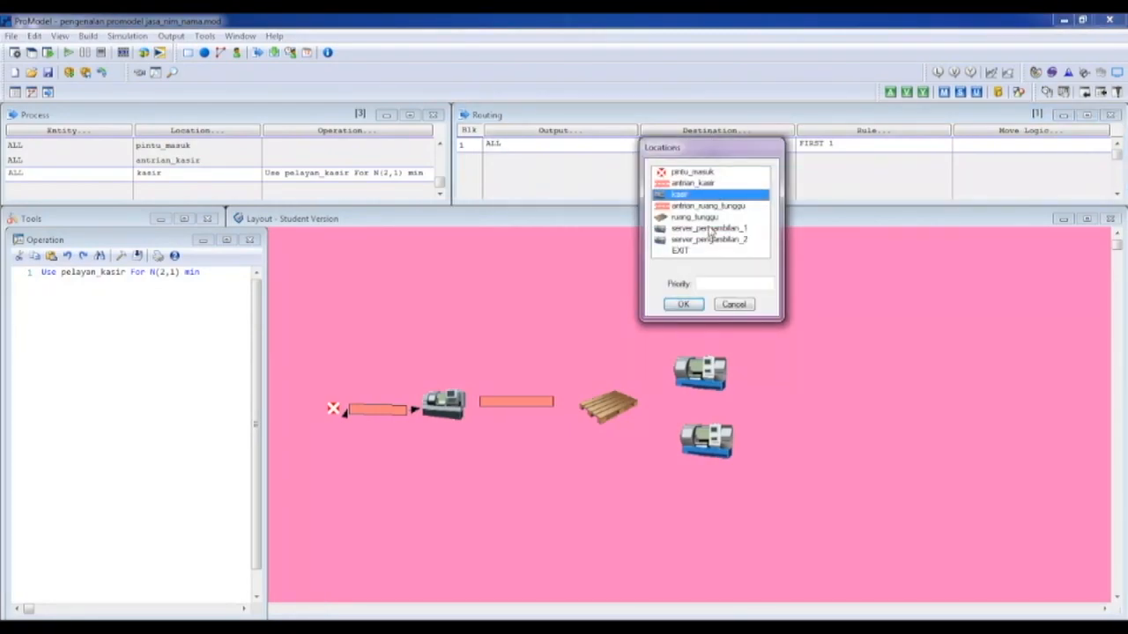
click(709, 205)
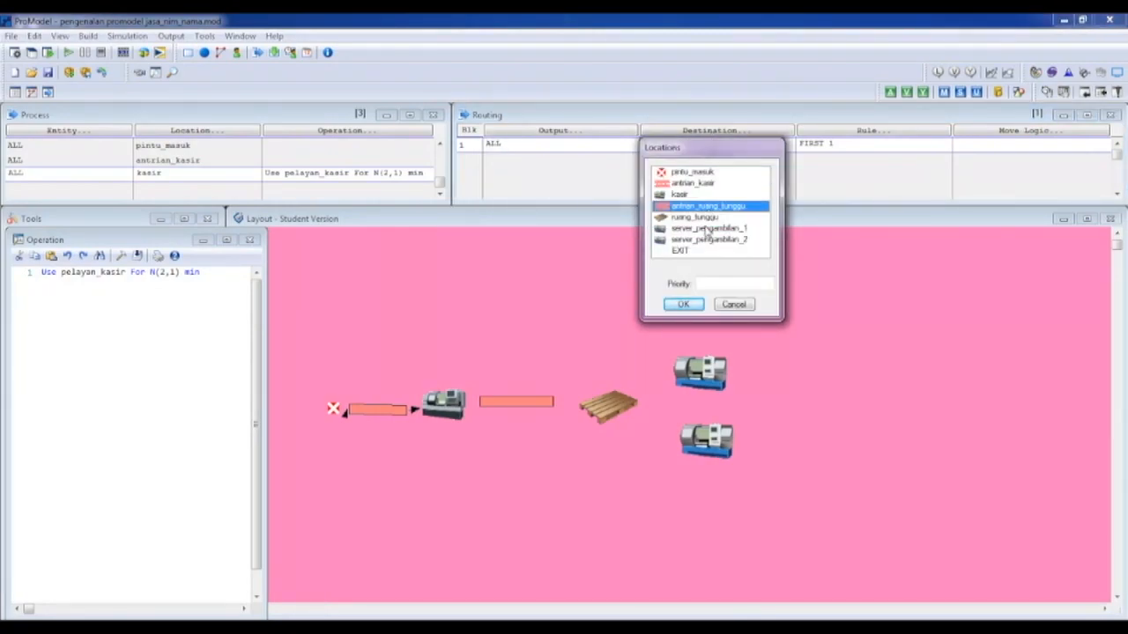
click(697, 304)
Add a fourth process record for entity ALL at location antrian_ruang_tunggu.
click(177, 173)
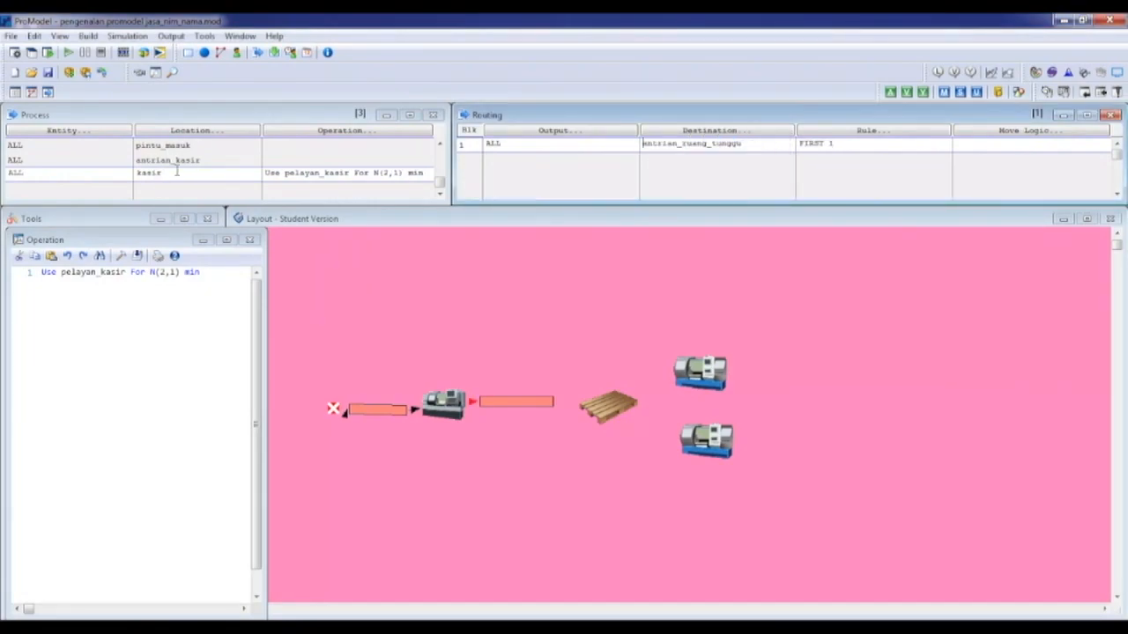
click(178, 184)
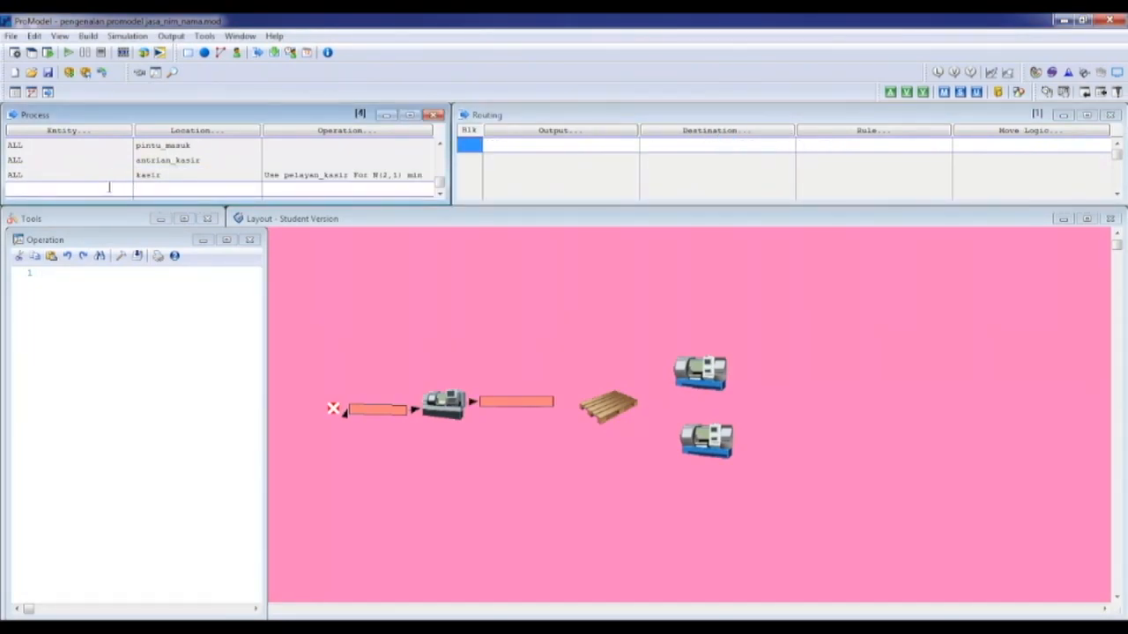
double_click(108, 186)
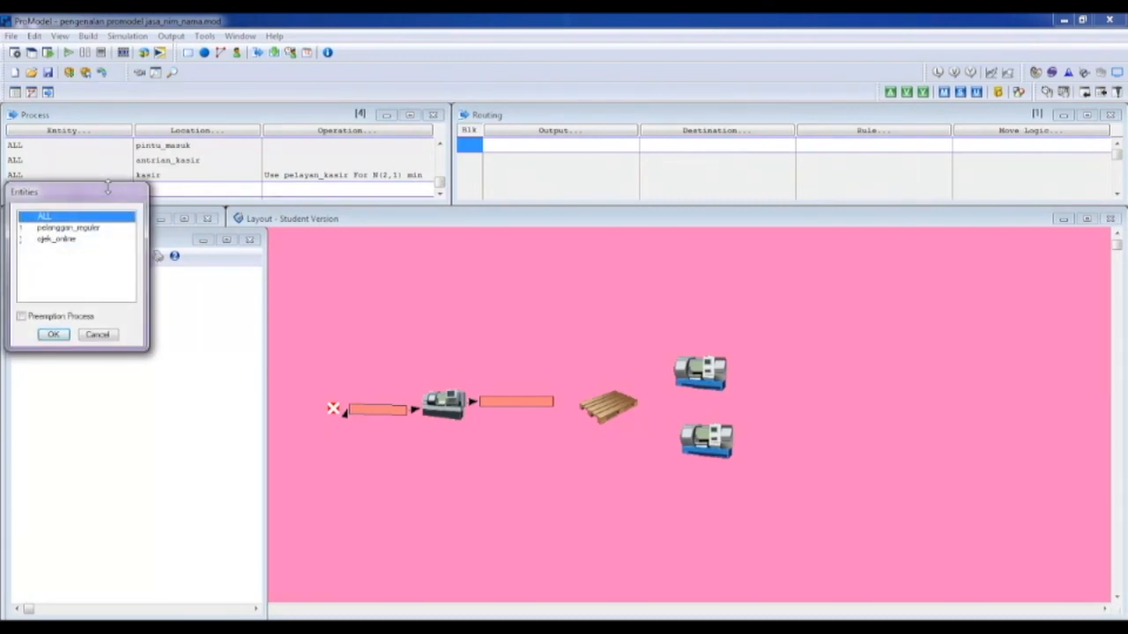
click(53, 334)
double_click(227, 189)
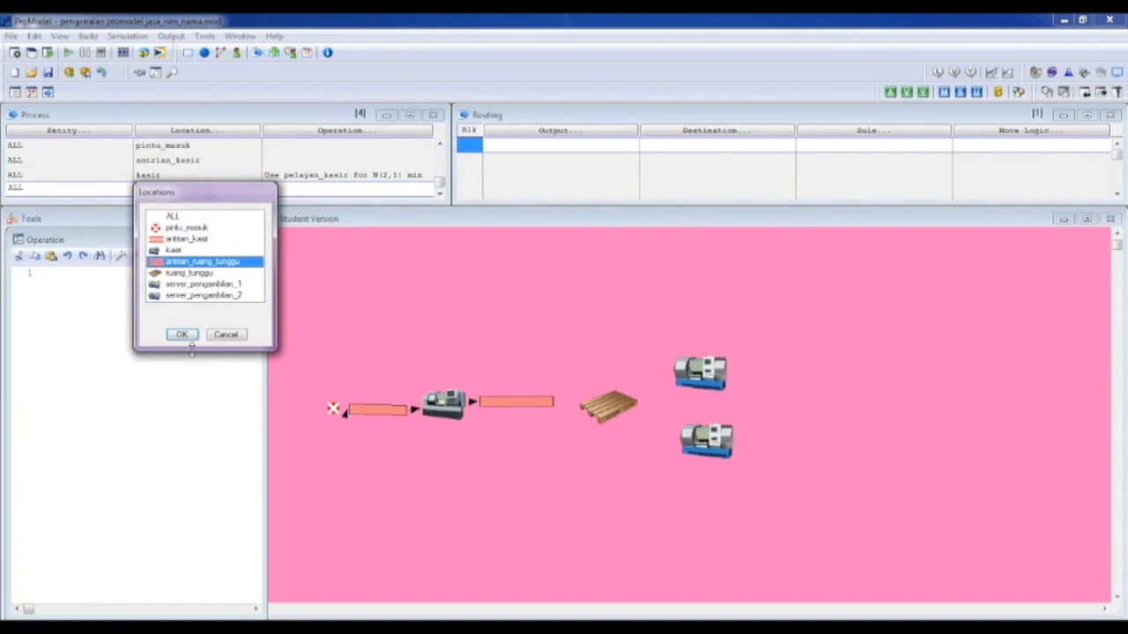
click(183, 336)
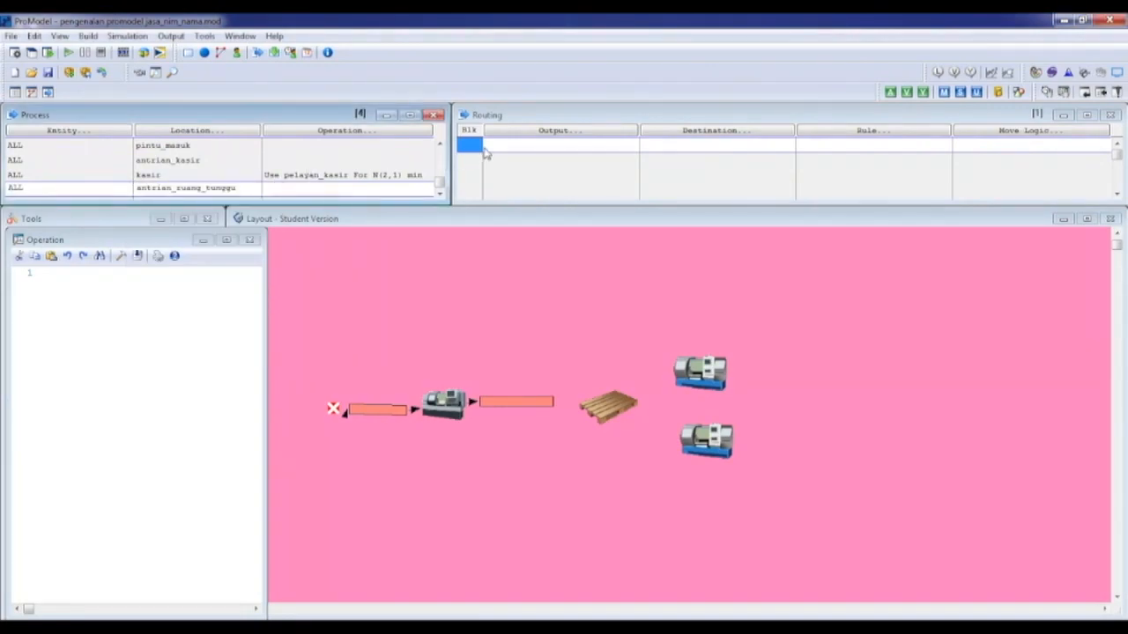
Route output ALL from antrian_ruang_tunggu to the destination ruang_tunggu.
double_click(489, 148)
click(528, 290)
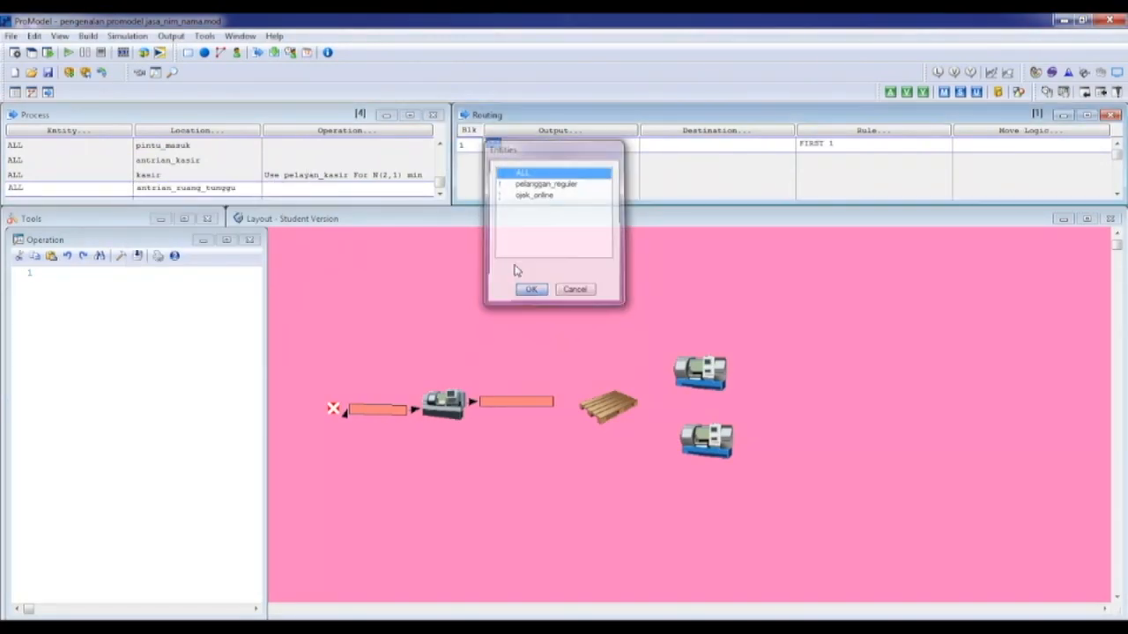
double_click(686, 145)
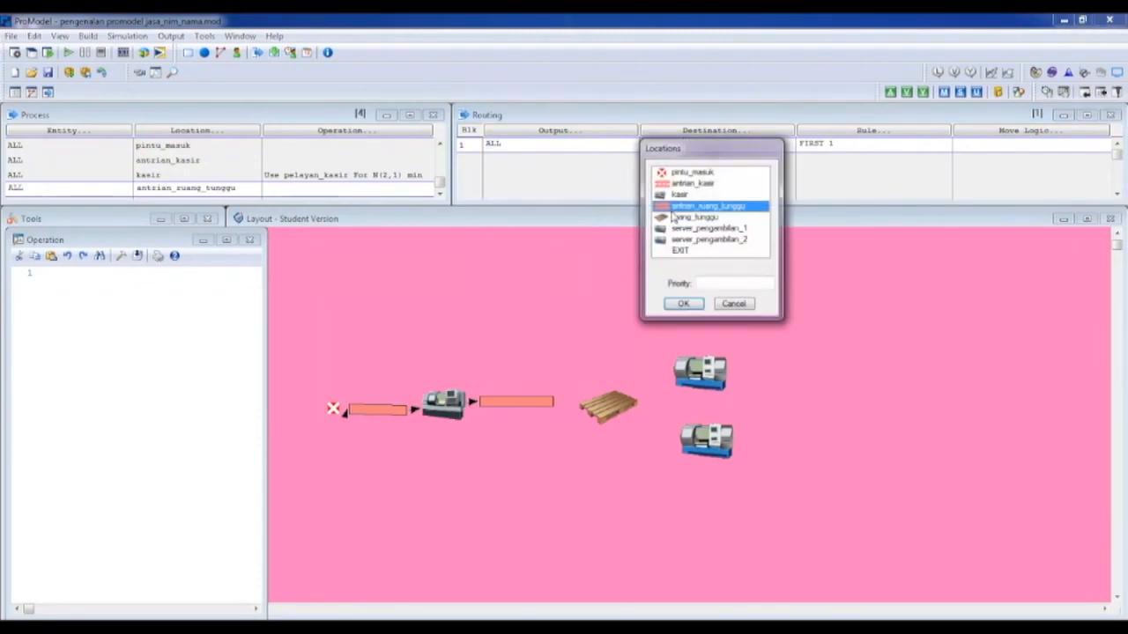
click(696, 217)
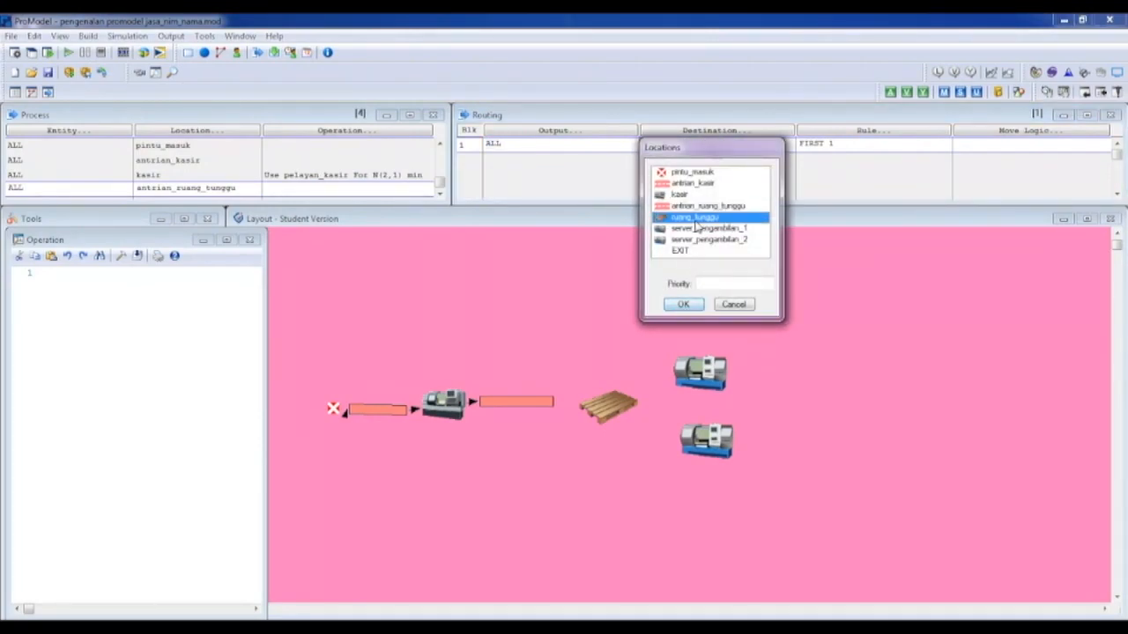
click(683, 304)
Add a fifth process record for entity pelanggan_reguler at location ruang_tunggu.
click(98, 190)
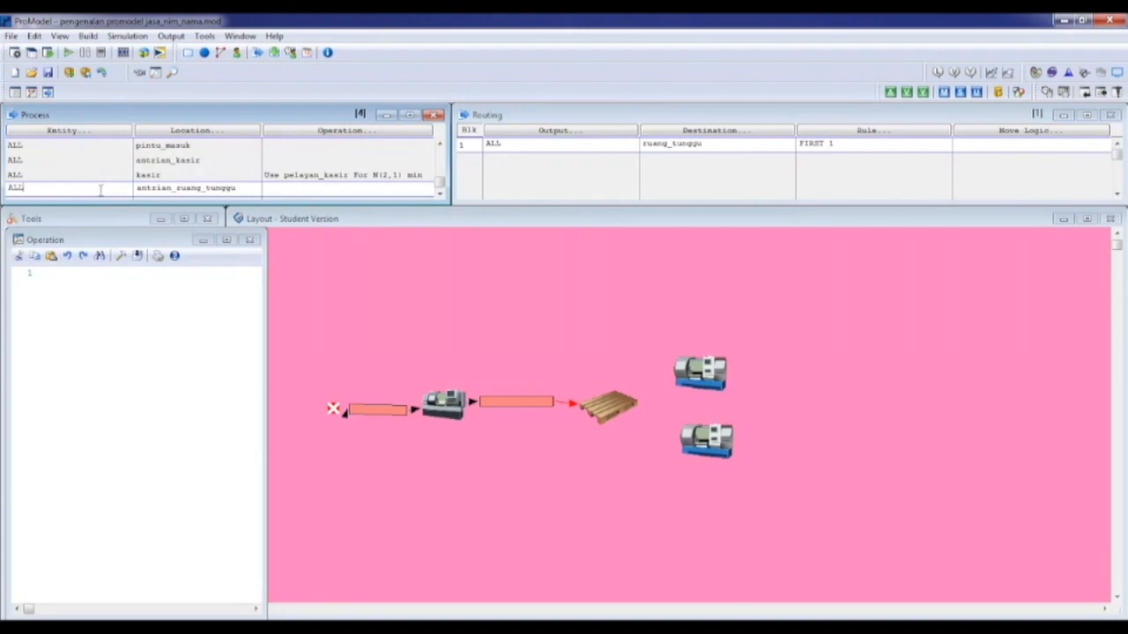
double_click(114, 189)
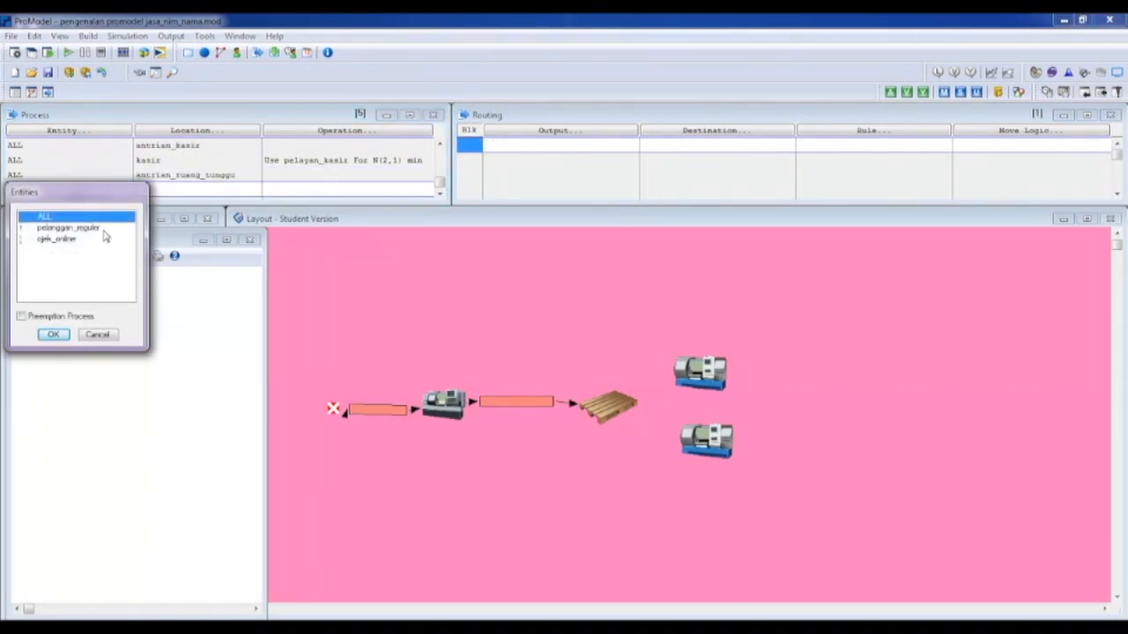
click(88, 229)
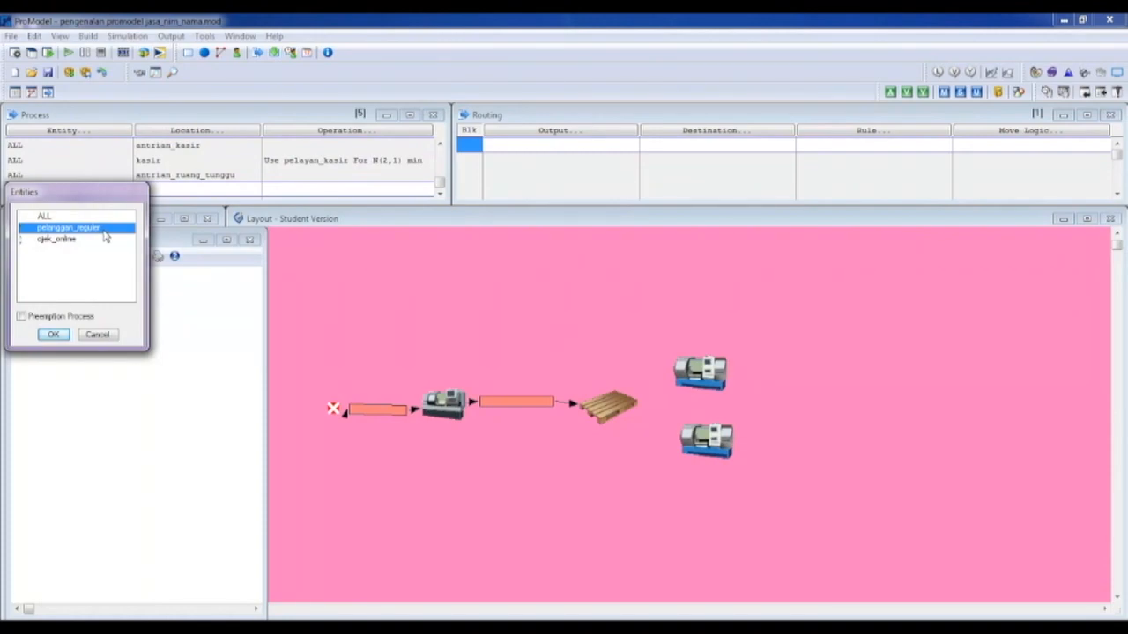
click(53, 335)
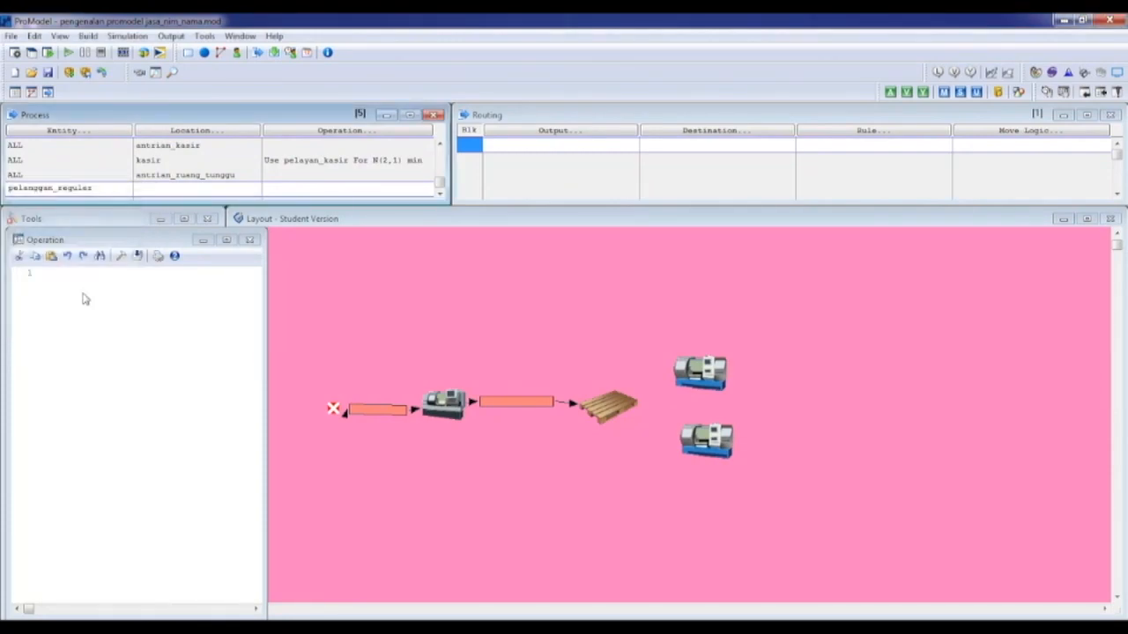
double_click(144, 188)
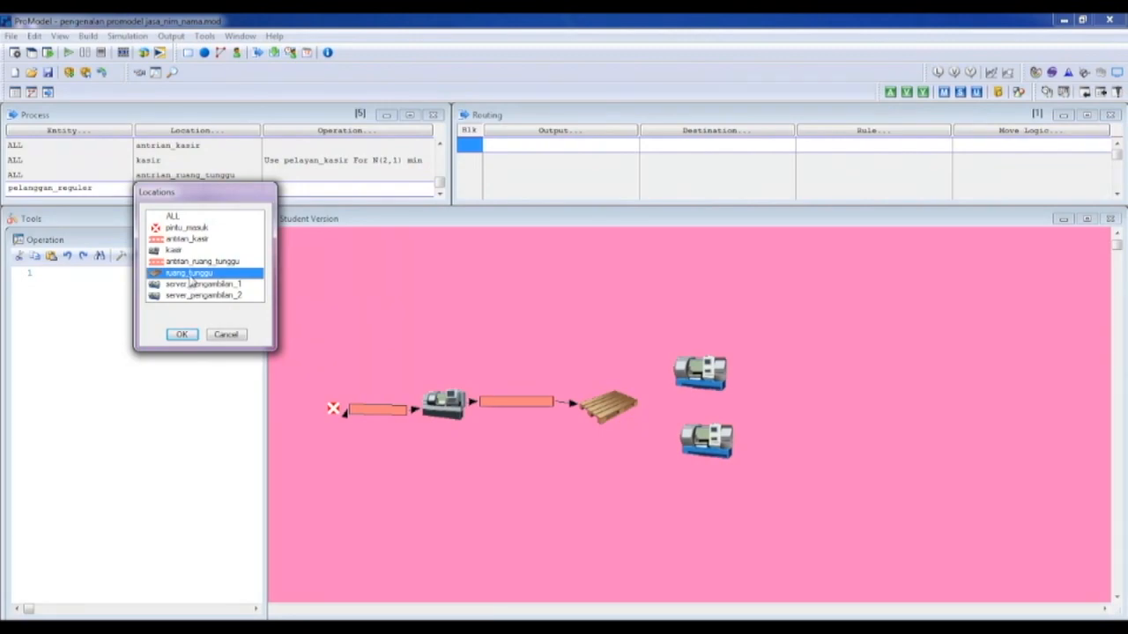
double_click(190, 275)
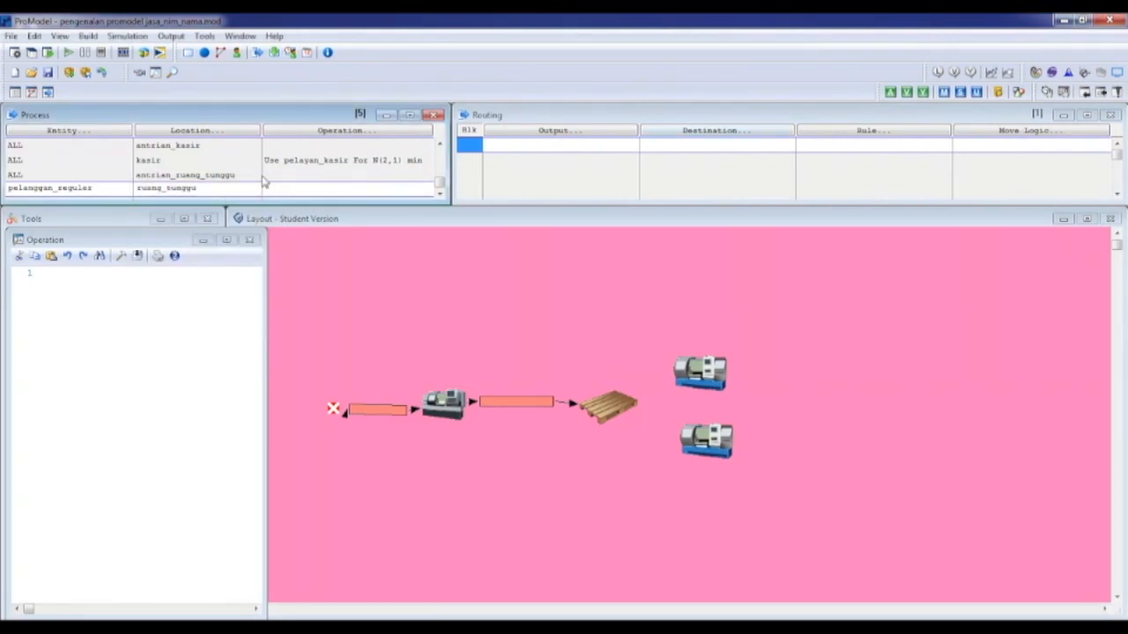
Set the operation logic of the pelanggan_reguler process at ruang_tunggu to "Wait N(3, 0.5) min".
click(379, 193)
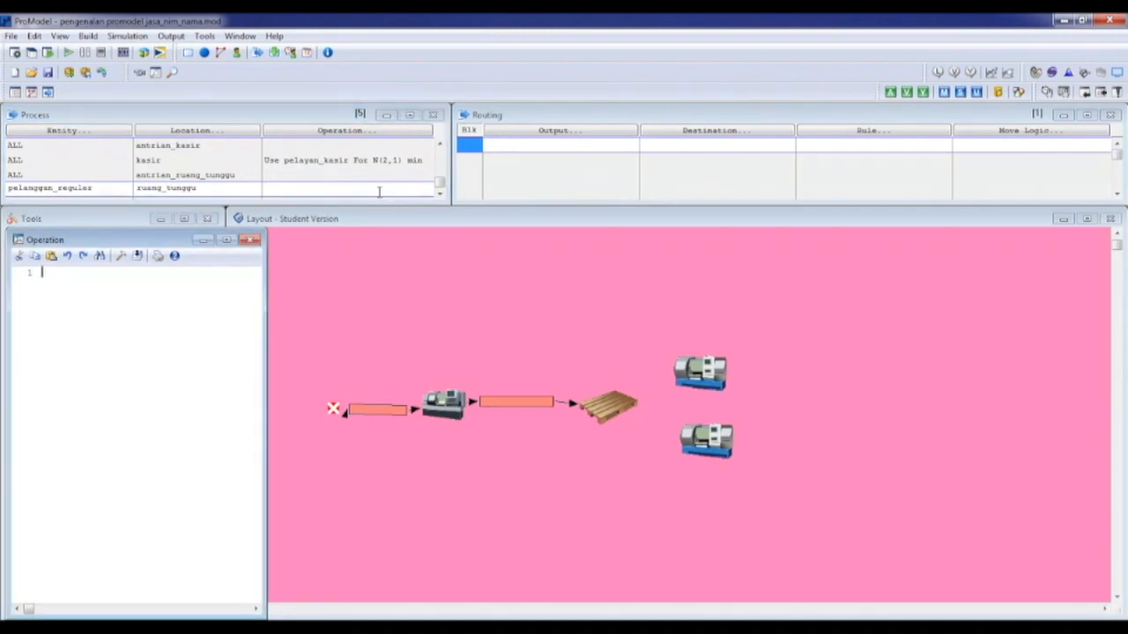
text(wait )
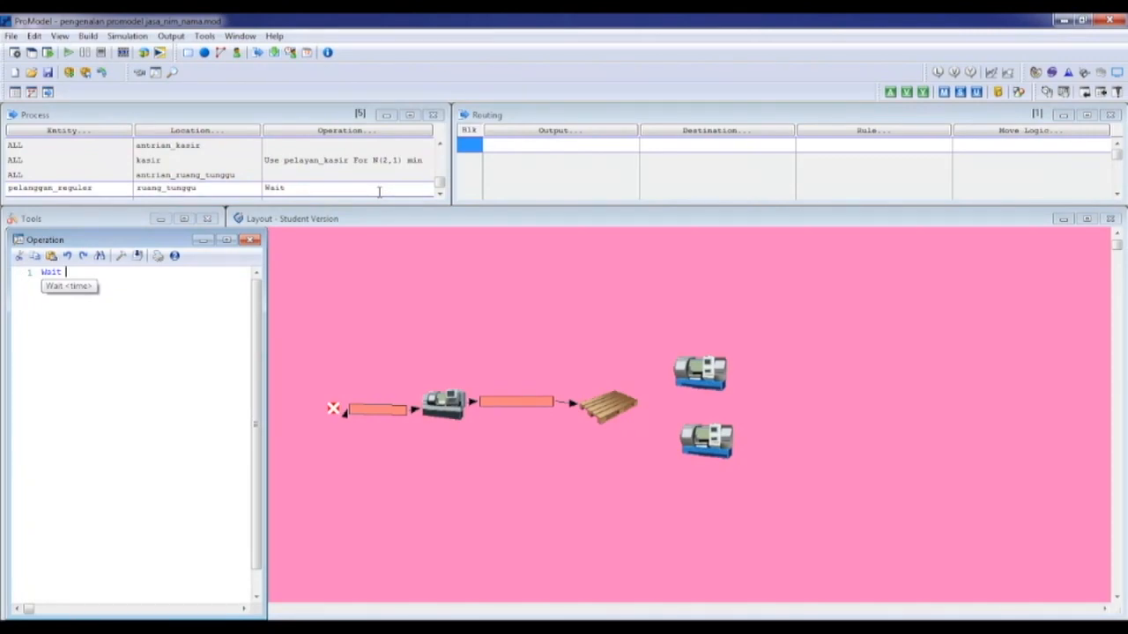
text(N()
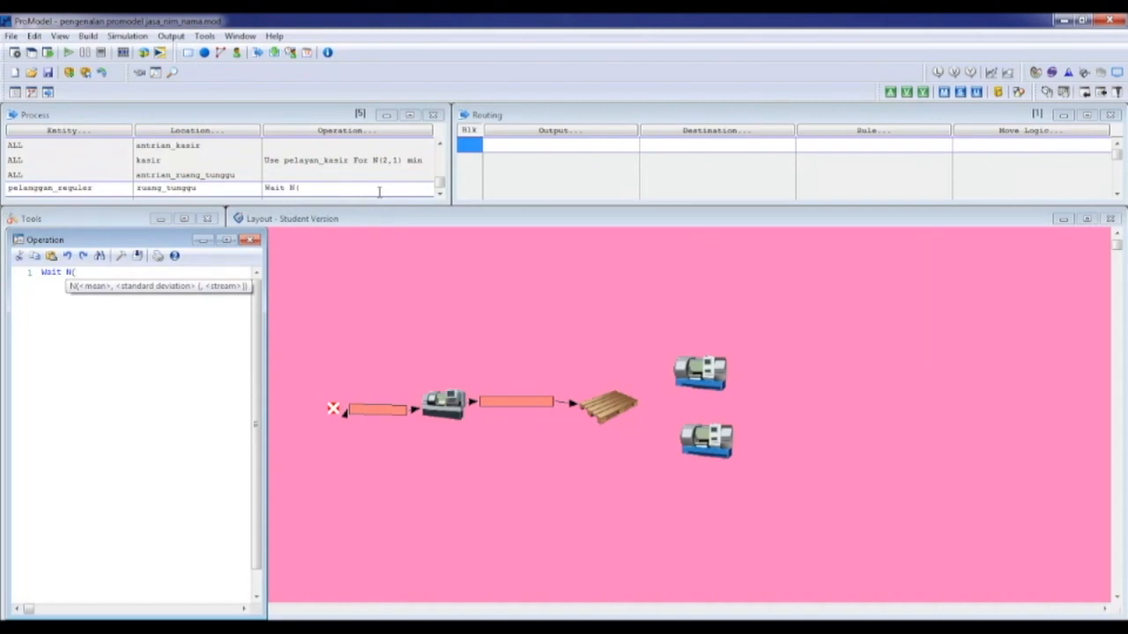
text(3, 0.5) min)
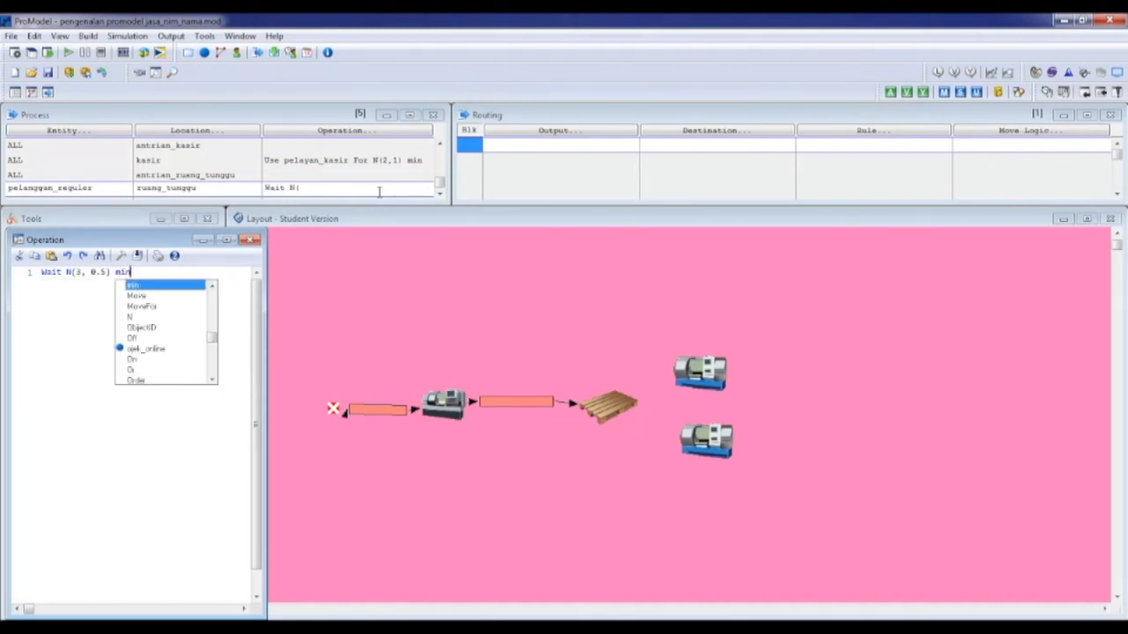
Route output pelanggan_reguler from ruang_tunggu to the destination server_pengambilan_1.
click(561, 146)
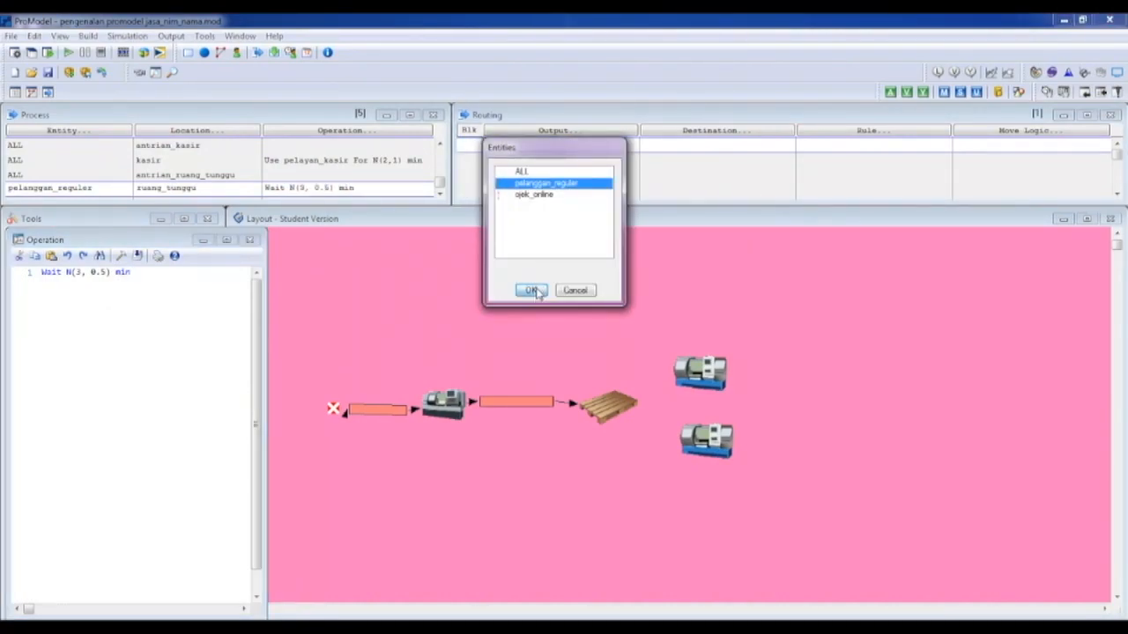
click(532, 290)
click(677, 147)
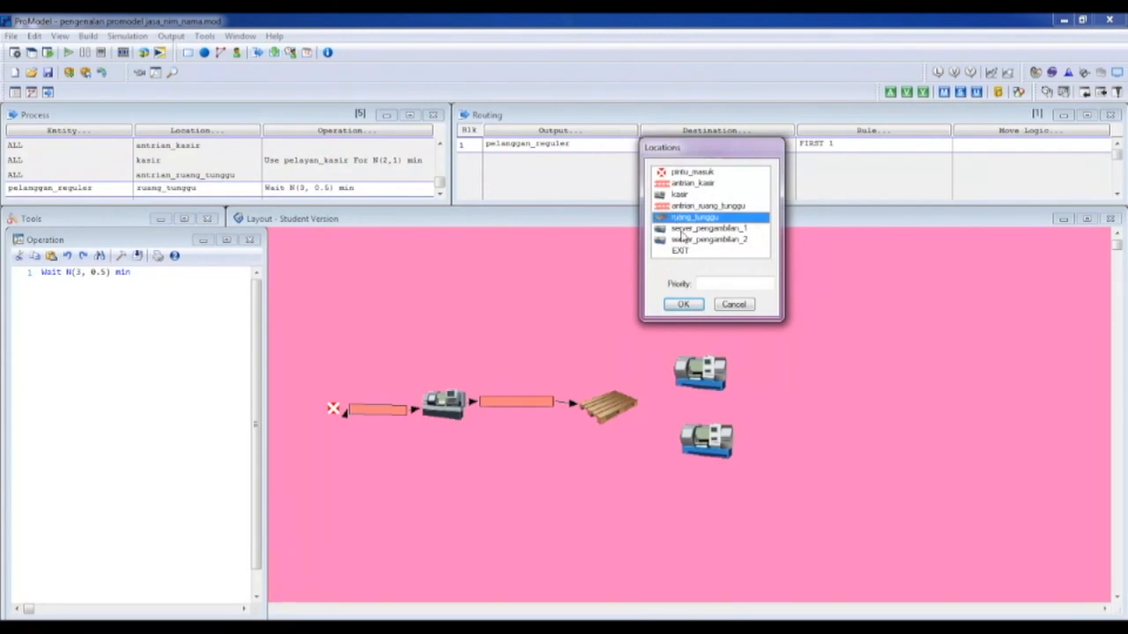
click(685, 229)
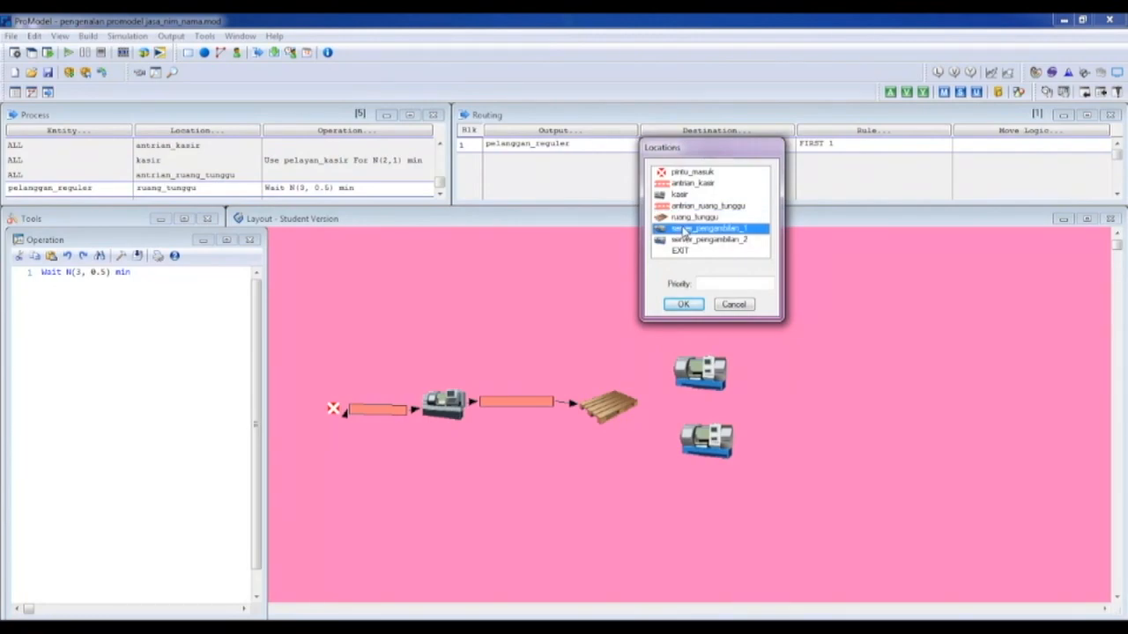
click(684, 304)
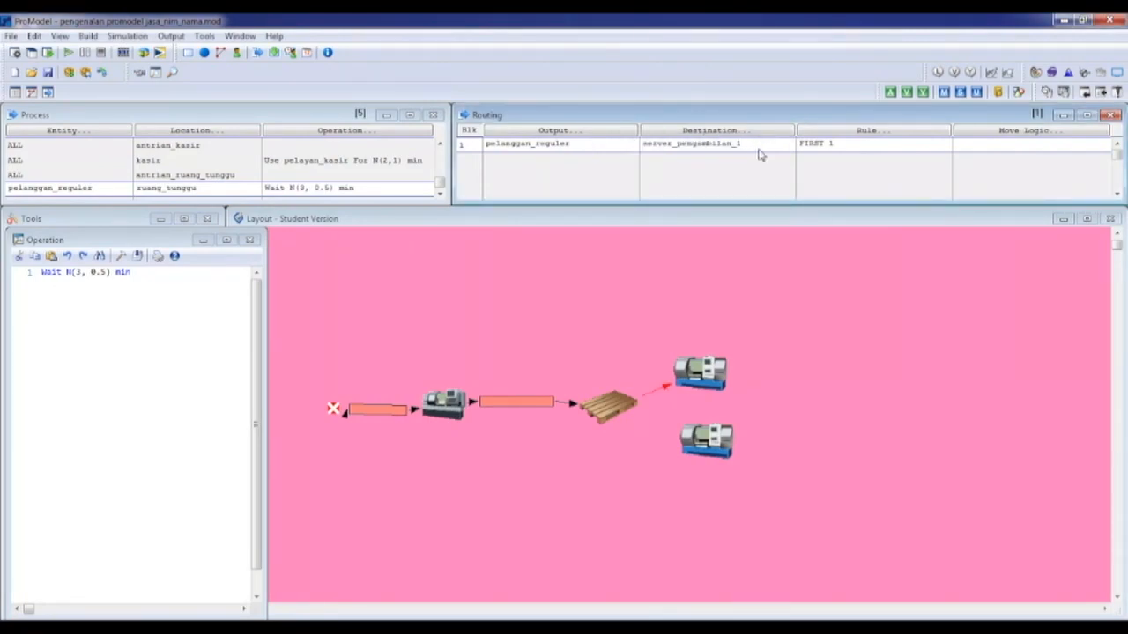
Add server_pengambilan_2 as a second destination in the pelanggan_reguler routing from ruang_tunggu.
click(760, 155)
right_click(741, 160)
click(727, 255)
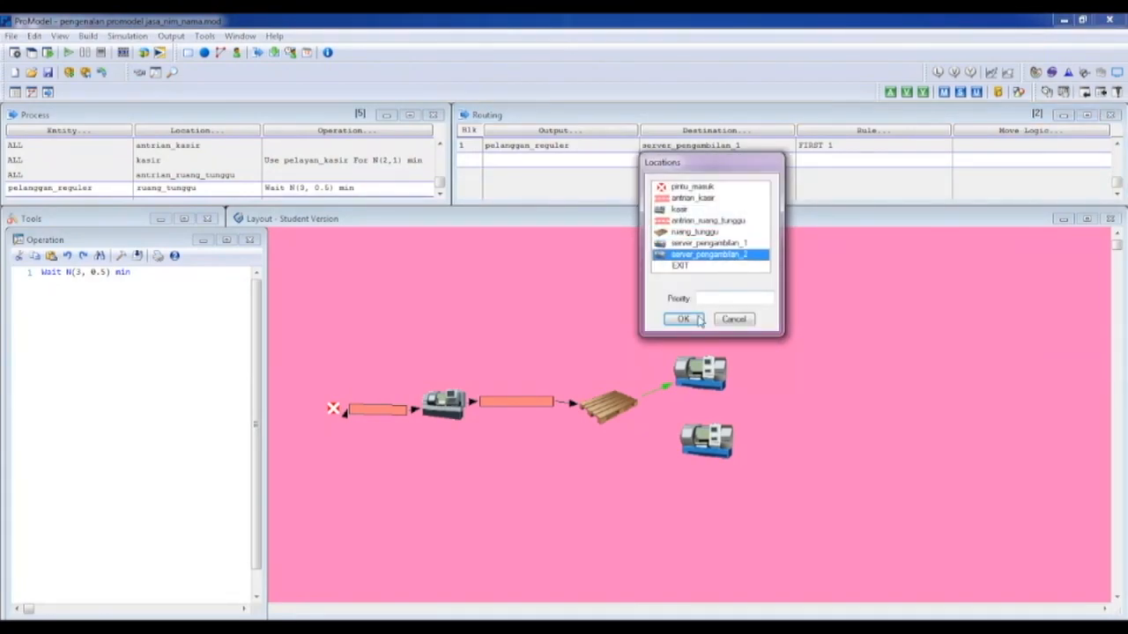
click(694, 319)
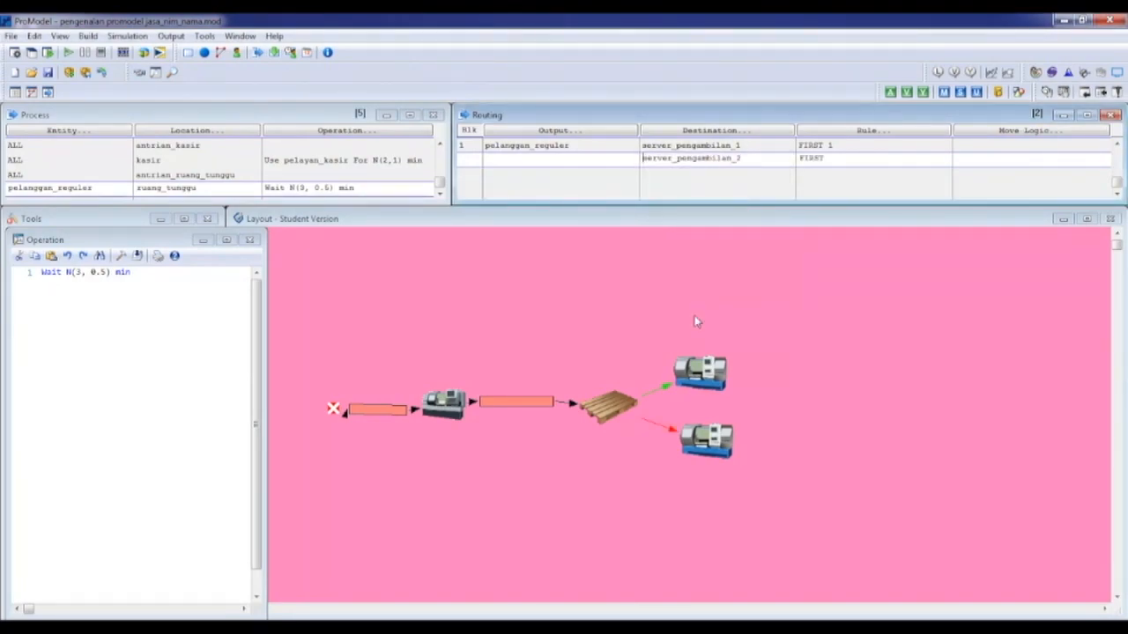
Add a sixth process record for entity ojek_online at location ruang_tunggu.
click(752, 163)
click(118, 192)
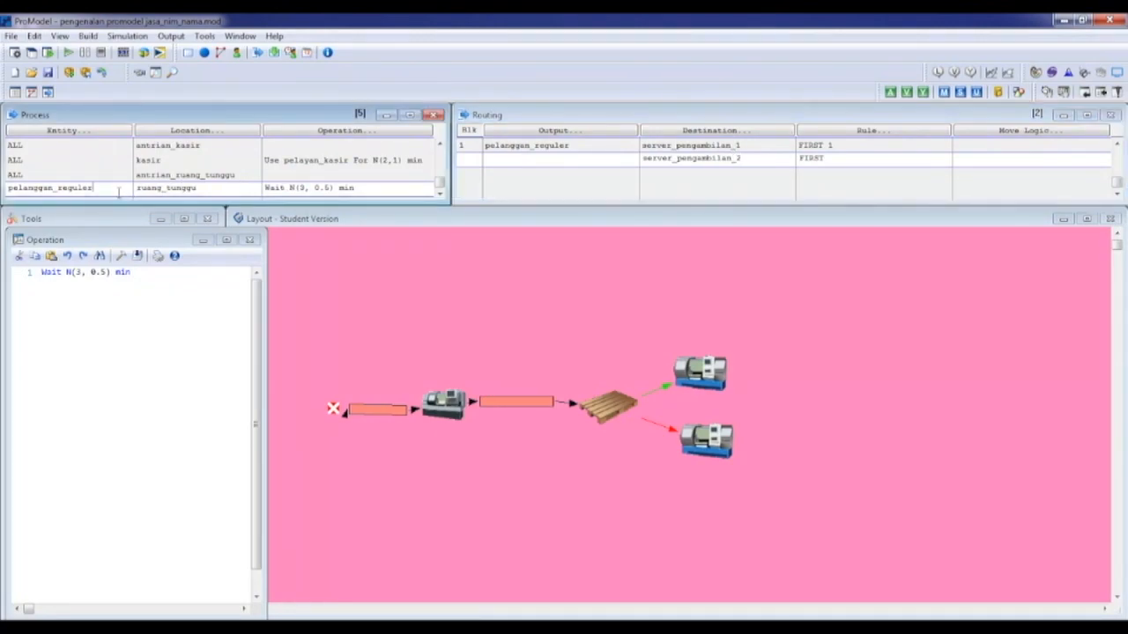
click(118, 194)
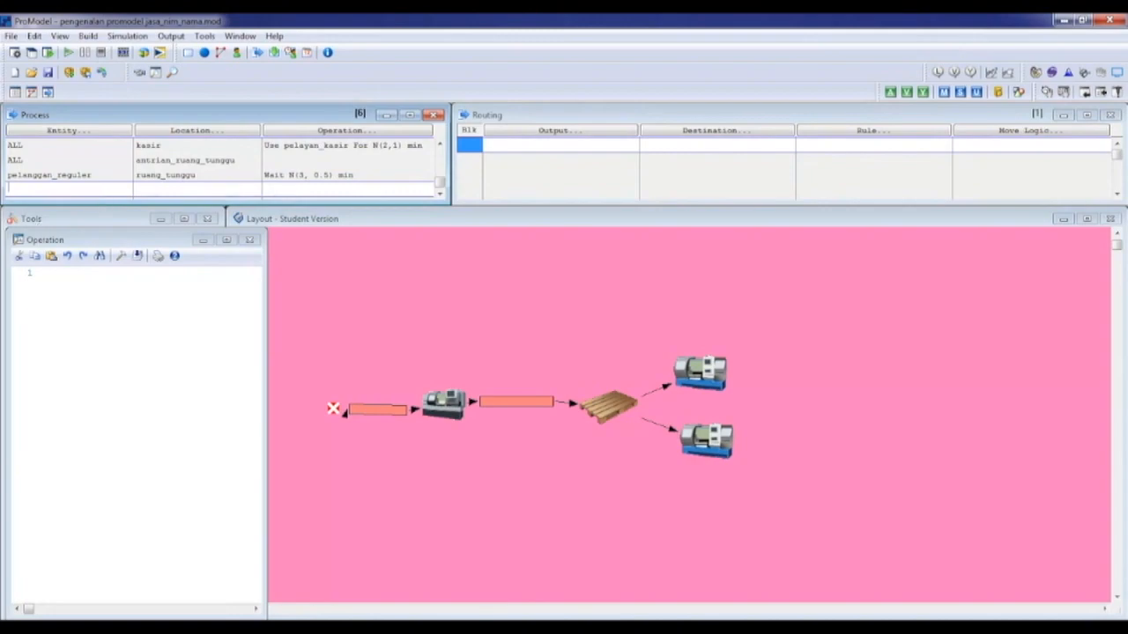
double_click(45, 189)
click(67, 240)
click(53, 335)
double_click(156, 189)
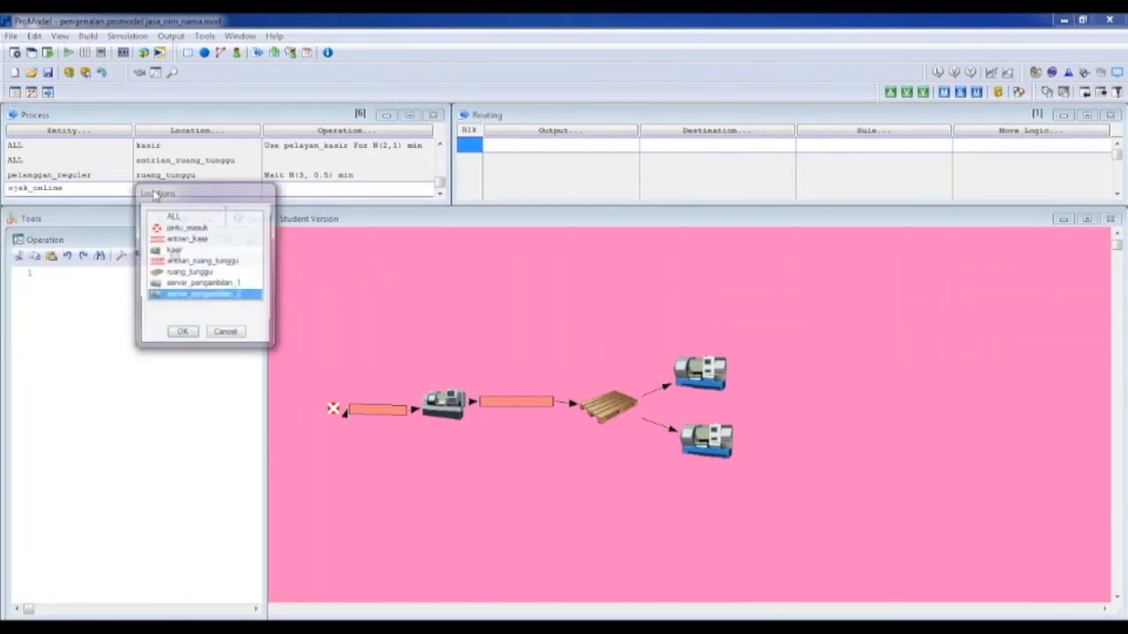
click(185, 274)
click(182, 333)
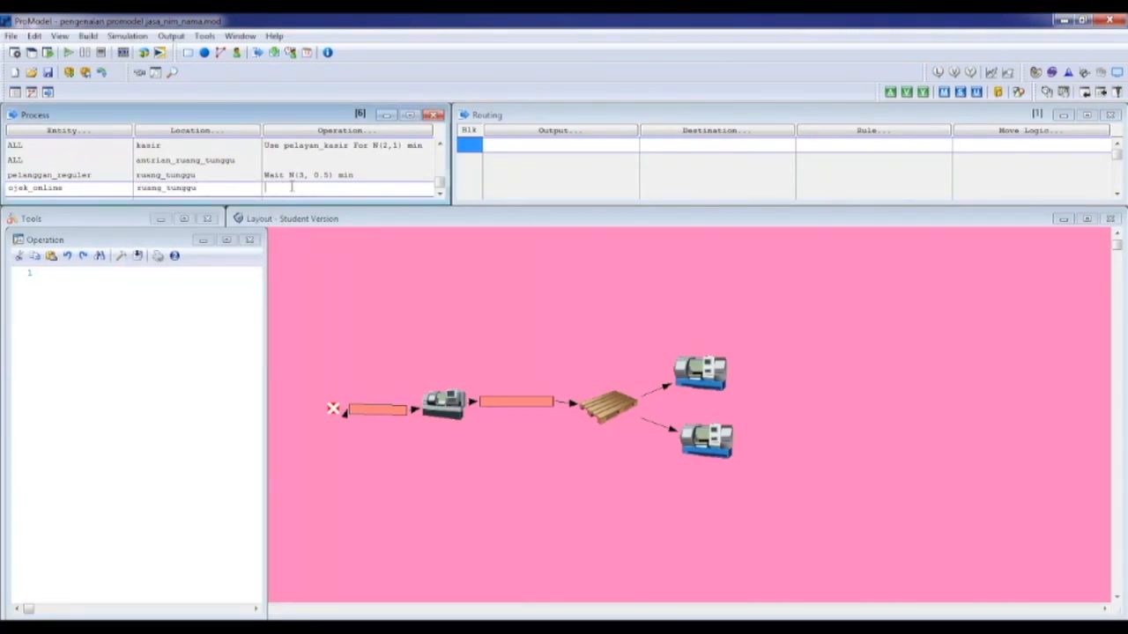
Set the operation logic of the ojek_online process at ruang_tunggu to "Wait N(2, 0.5) min".
click(291, 187)
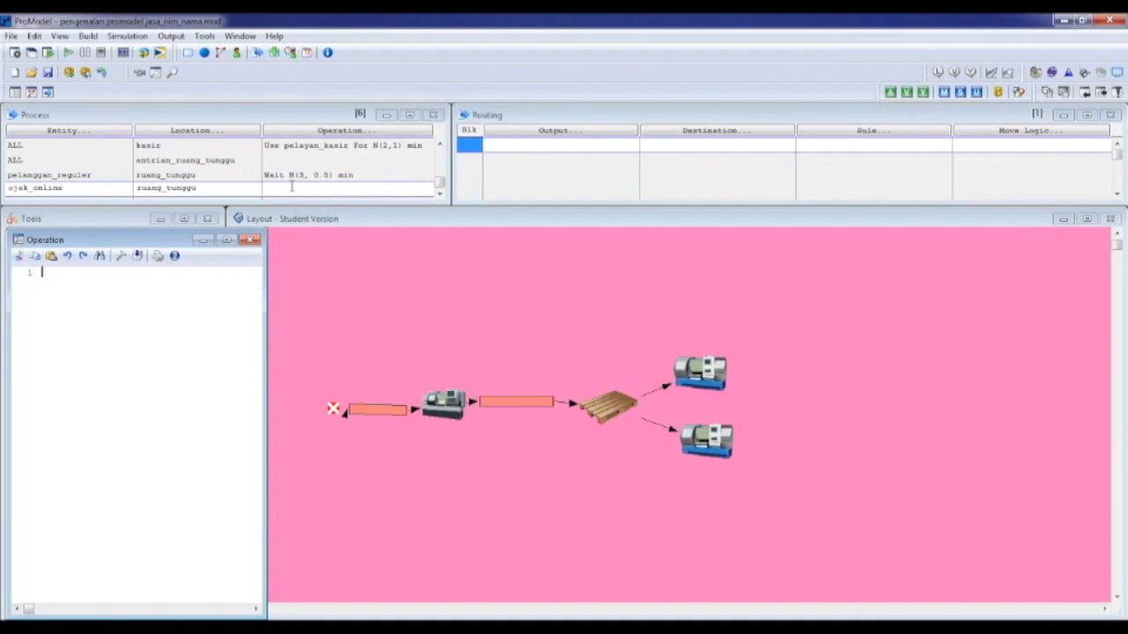
text(wai)
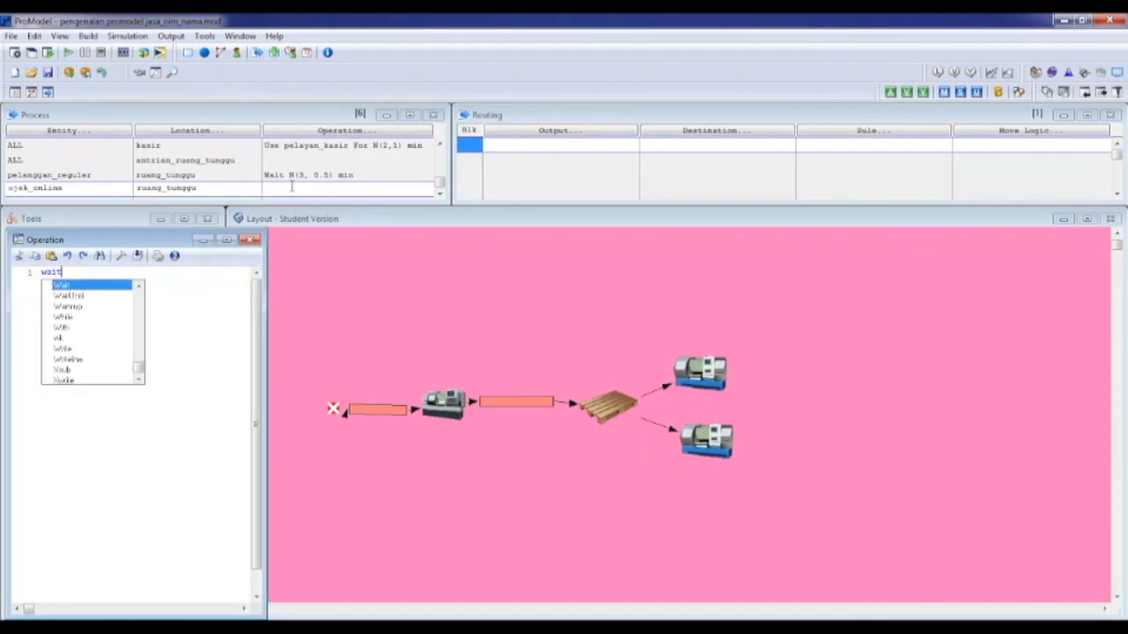
text(t )
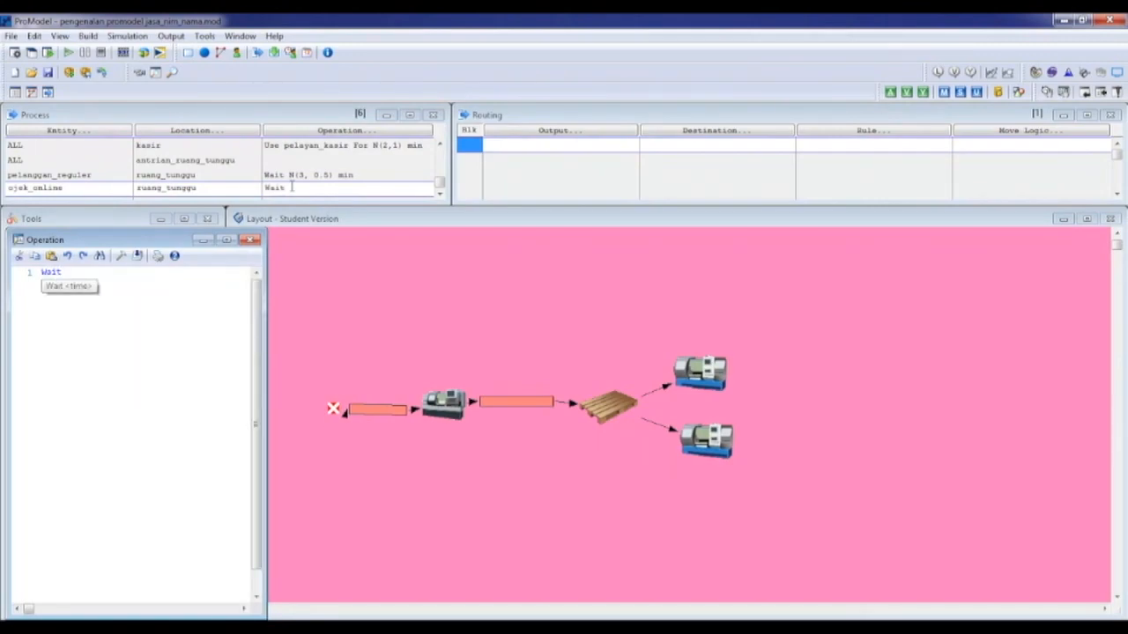
text(N()
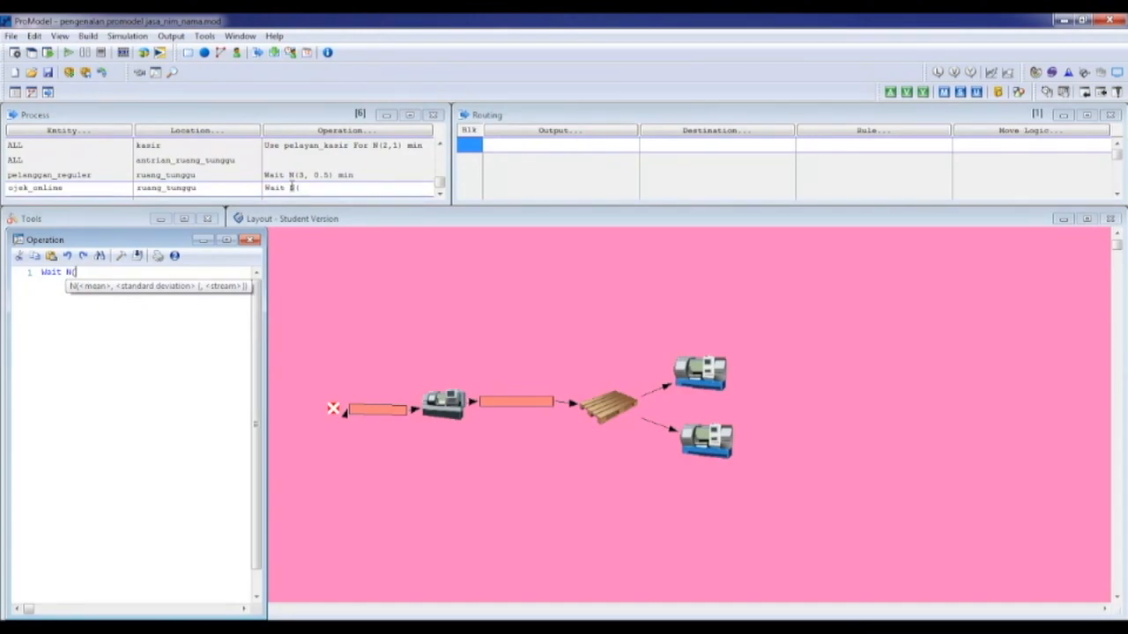
text(2, 0.5) min)
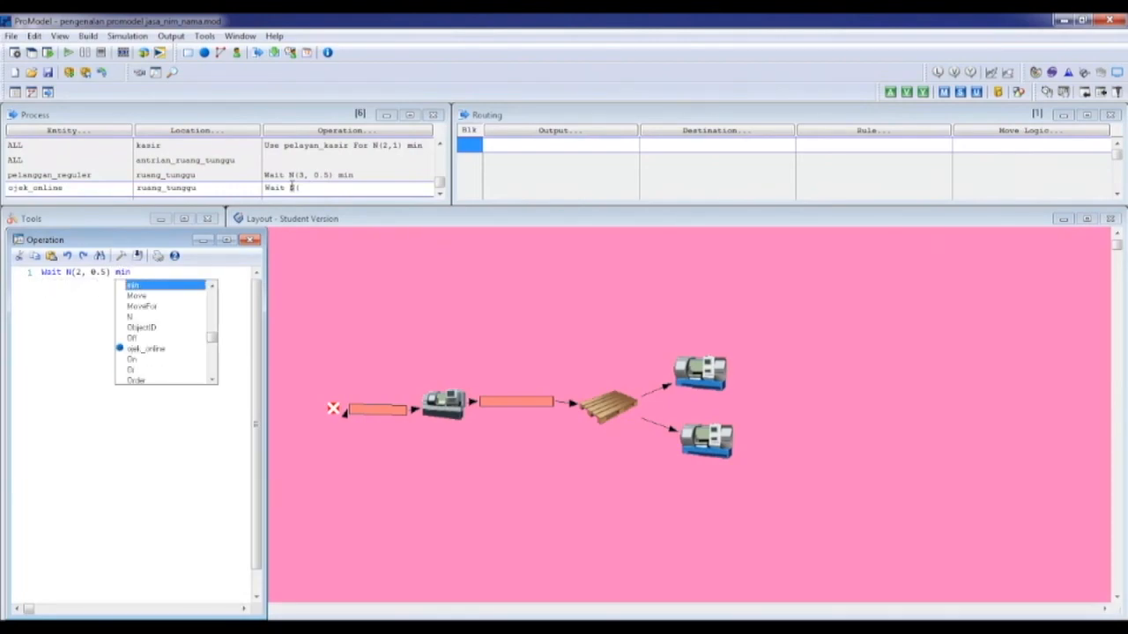
key(Return)
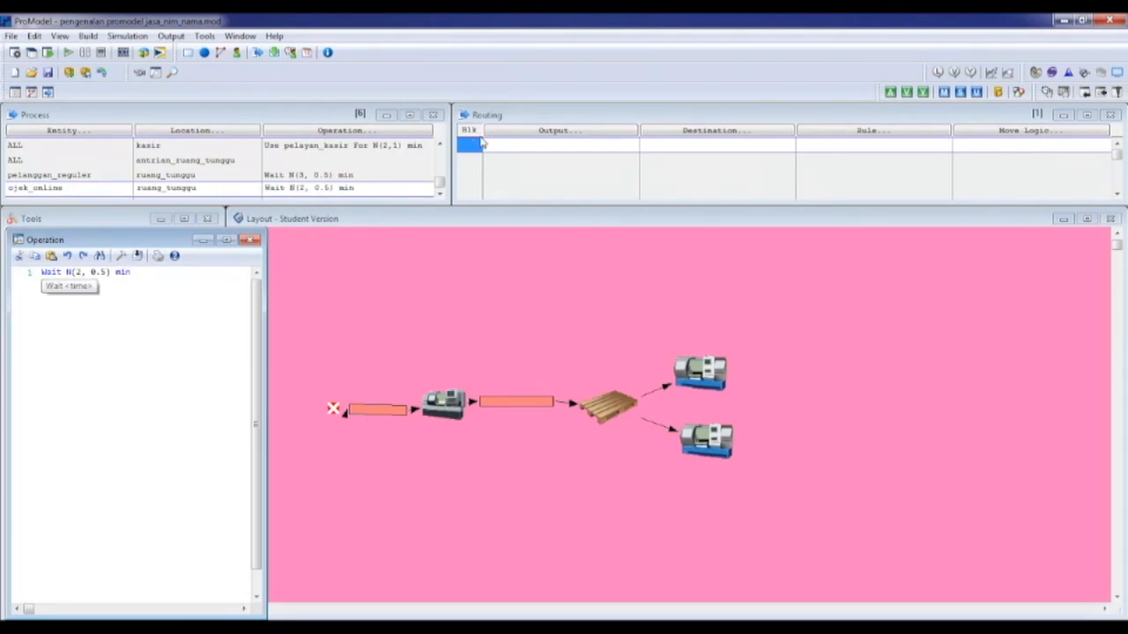
Route output ojek_online from ruang_tunggu to the destination server_pengambilan_1.
click(543, 143)
click(544, 131)
click(530, 289)
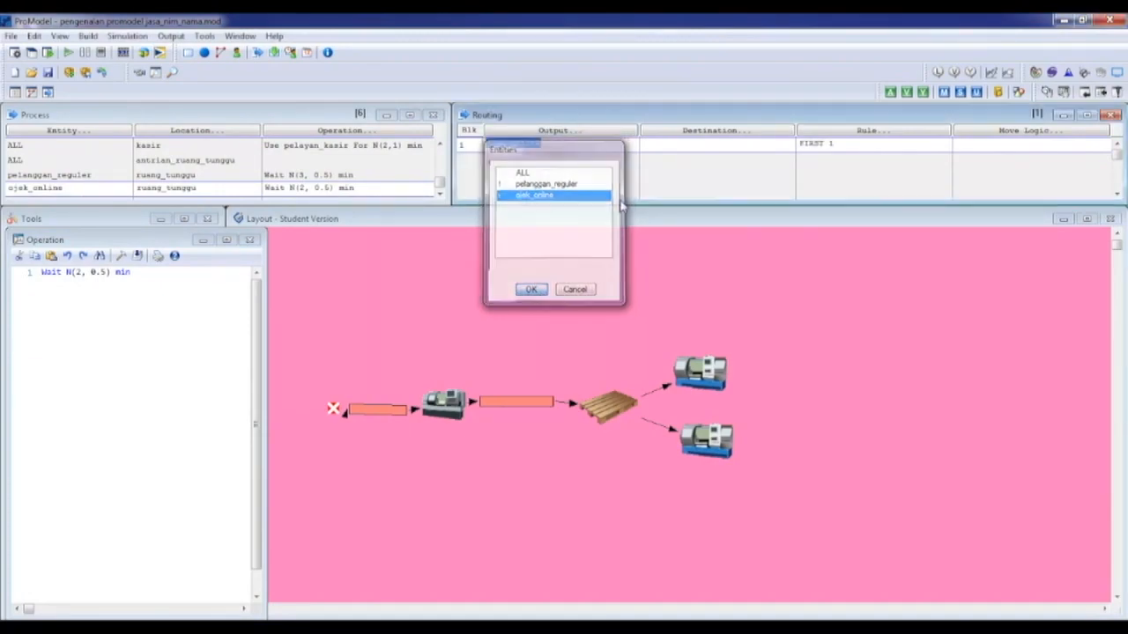
click(755, 132)
click(710, 229)
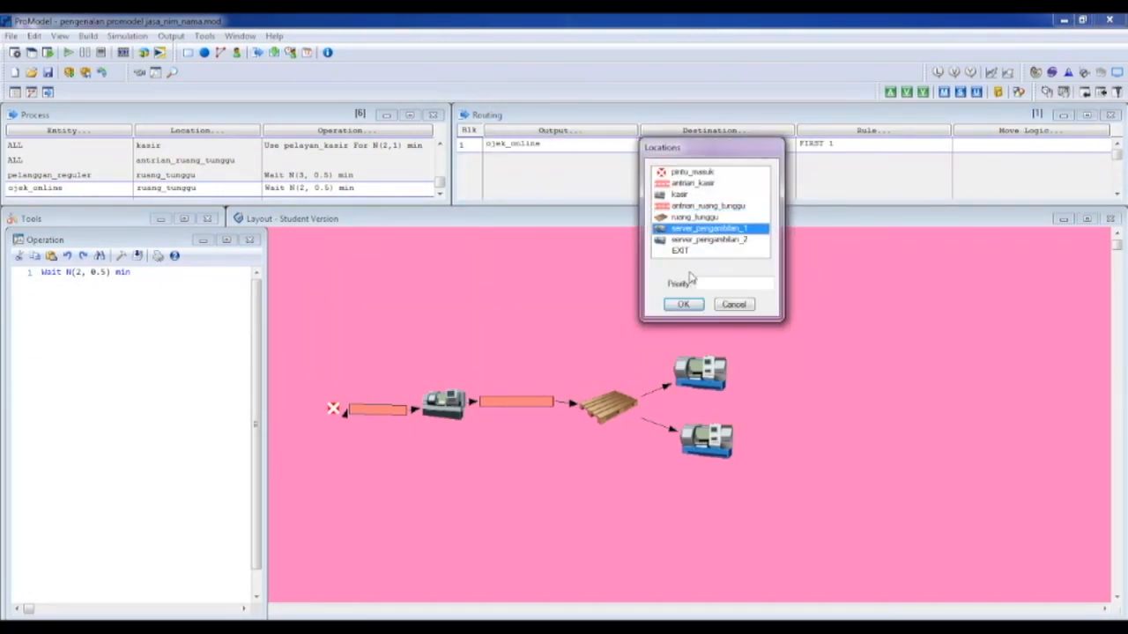
click(682, 305)
Add server_pengambilan_2 as a second destination in the ojek_online routing from ruang_tunggu.
click(765, 151)
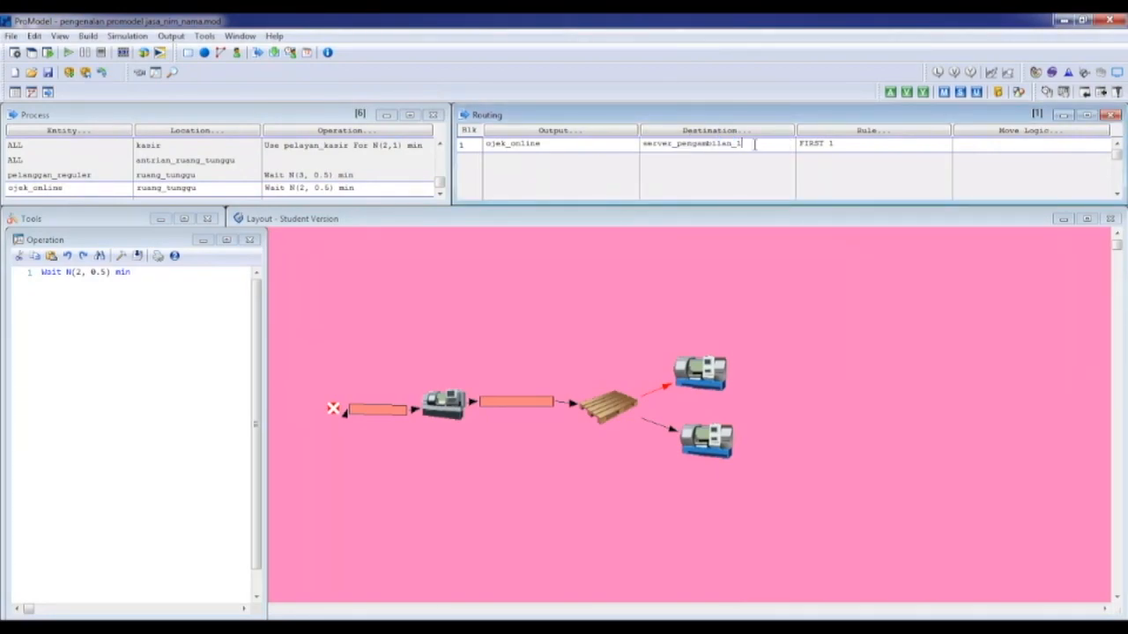
click(753, 144)
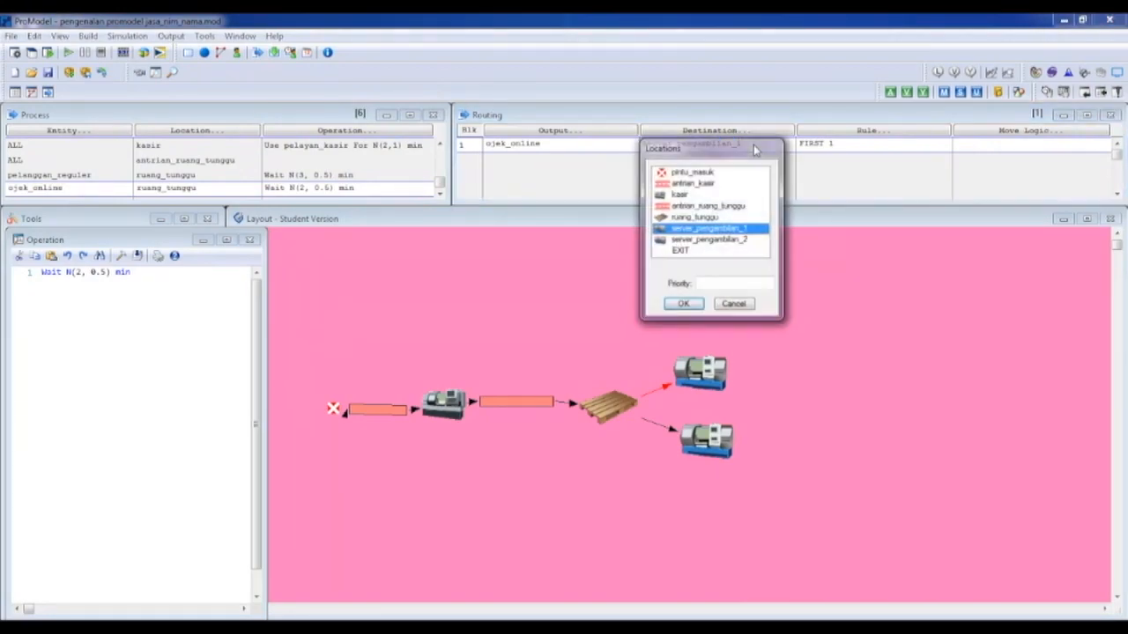
click(673, 305)
key(Down)
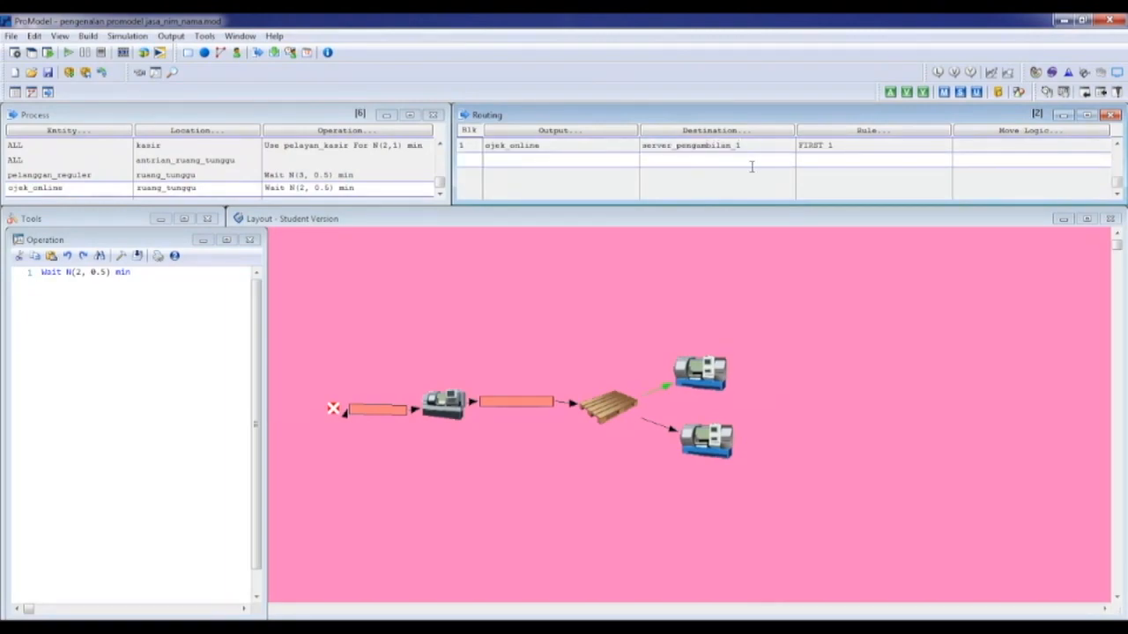
double_click(752, 165)
click(728, 256)
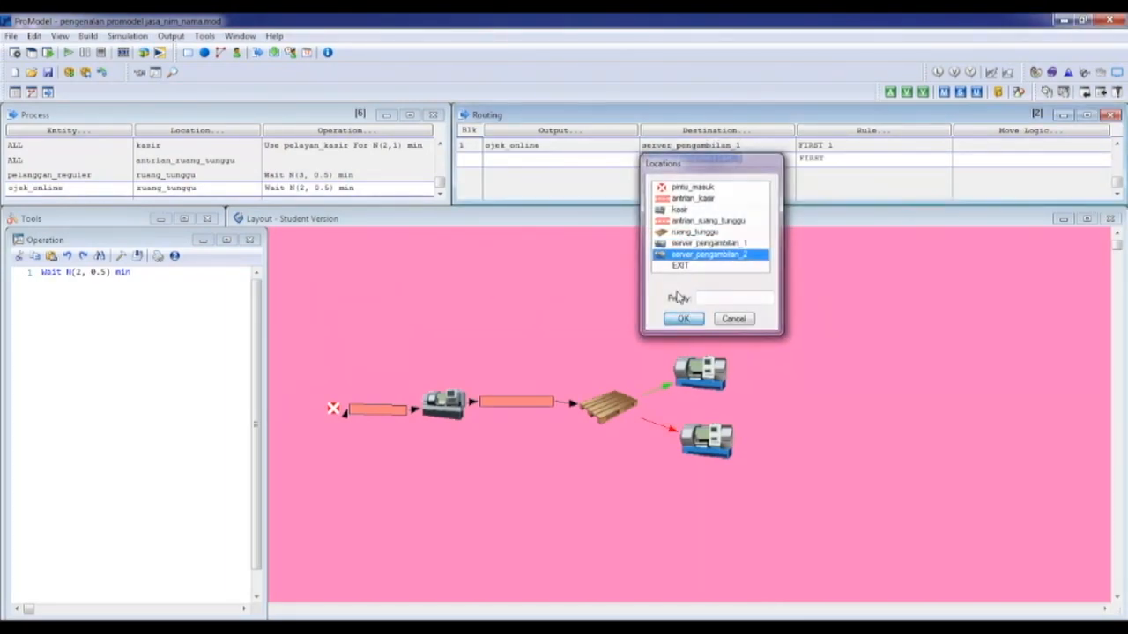
click(684, 319)
key(Right)
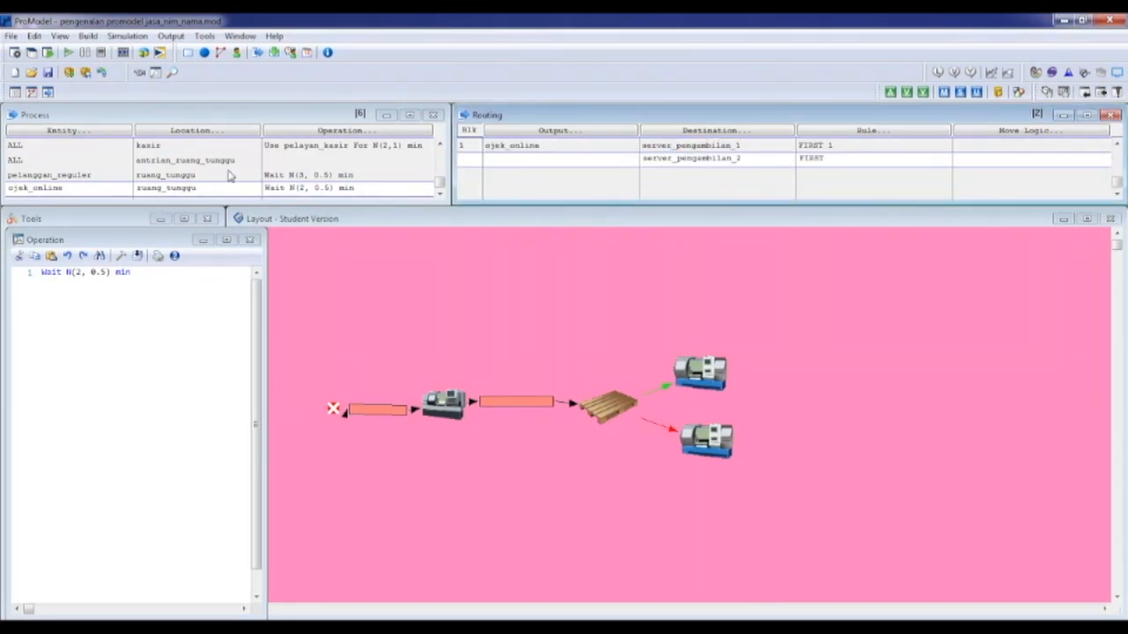
Add a seventh process record for entity ALL at location server_pengambilan_1.
click(248, 192)
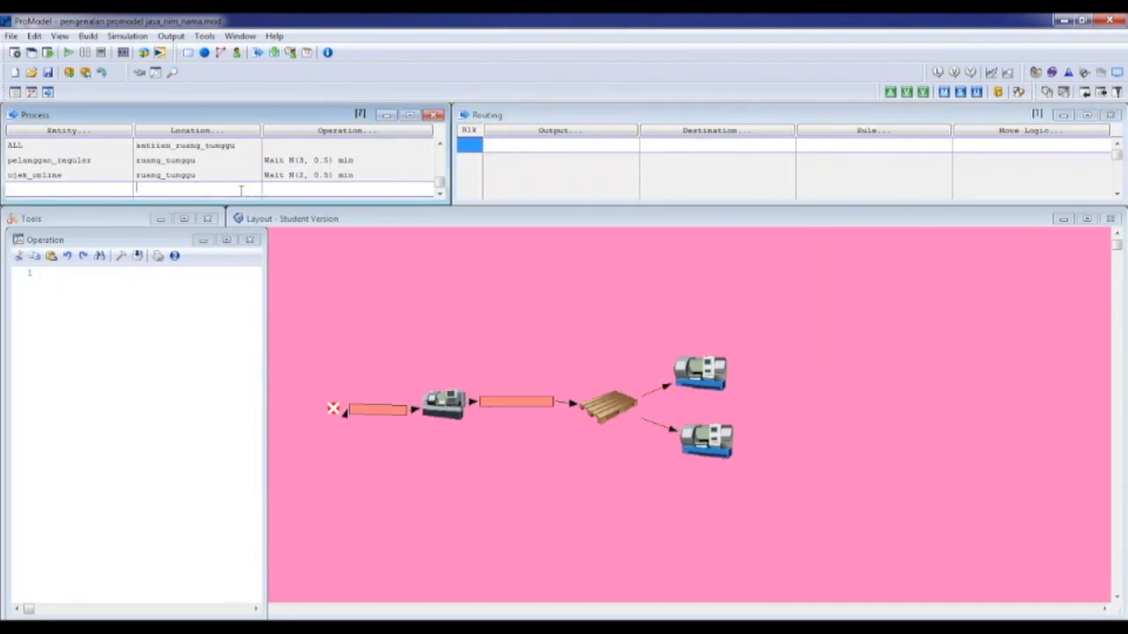
click(108, 186)
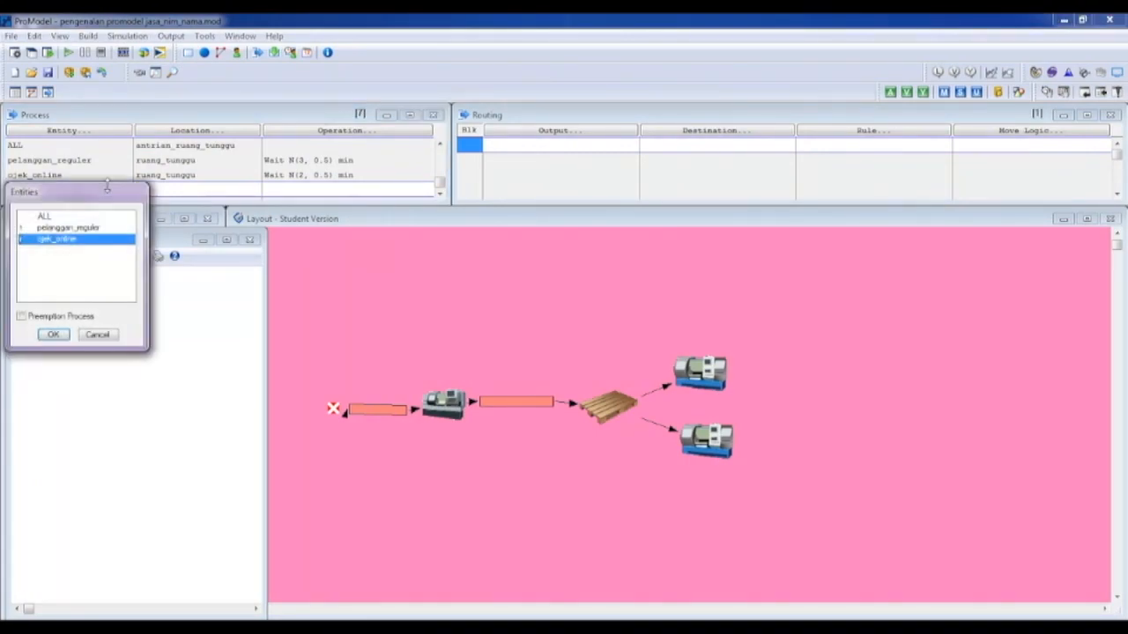
click(88, 217)
click(51, 335)
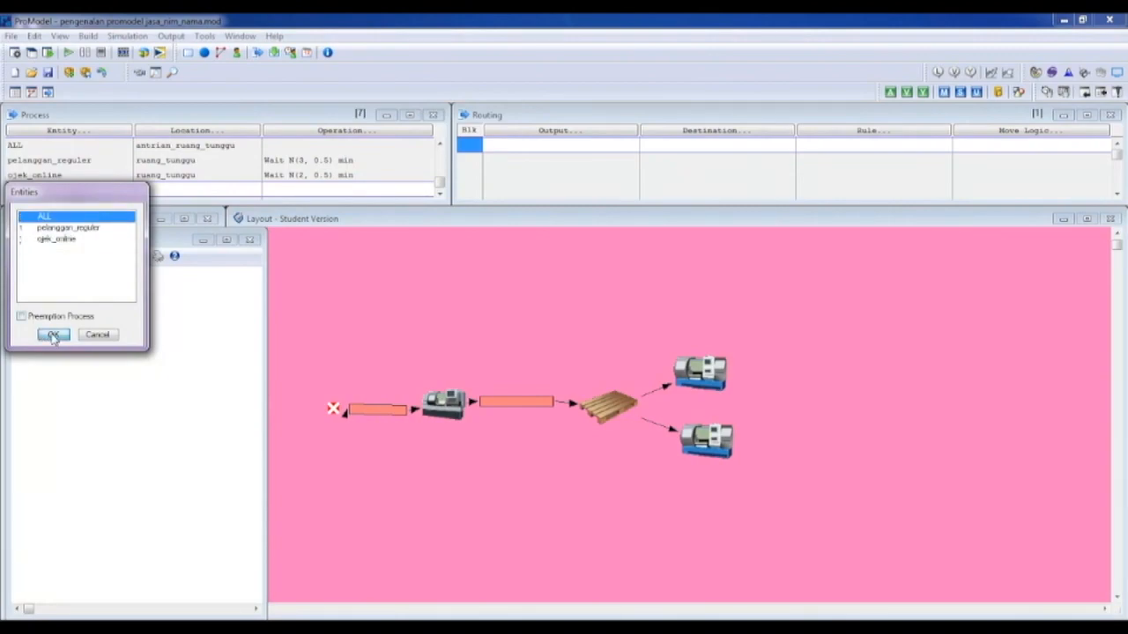
click(151, 187)
click(178, 287)
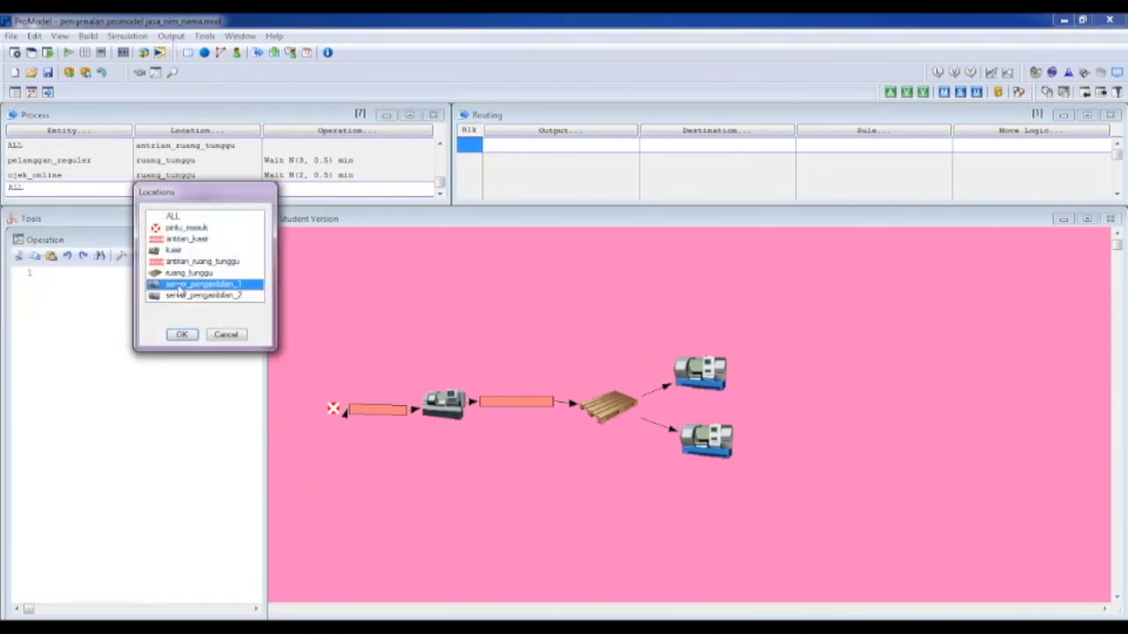
click(182, 335)
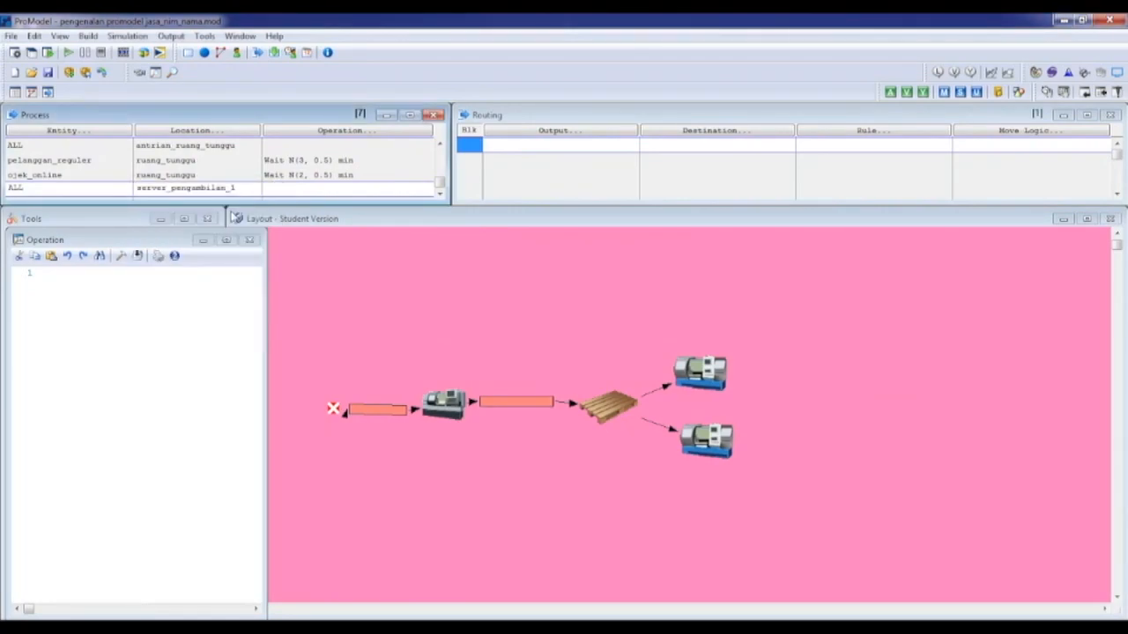
Set the operation logic of the ALL process at server_pengambilan_1 to "Use koki1 For N(10,2) min".
click(285, 185)
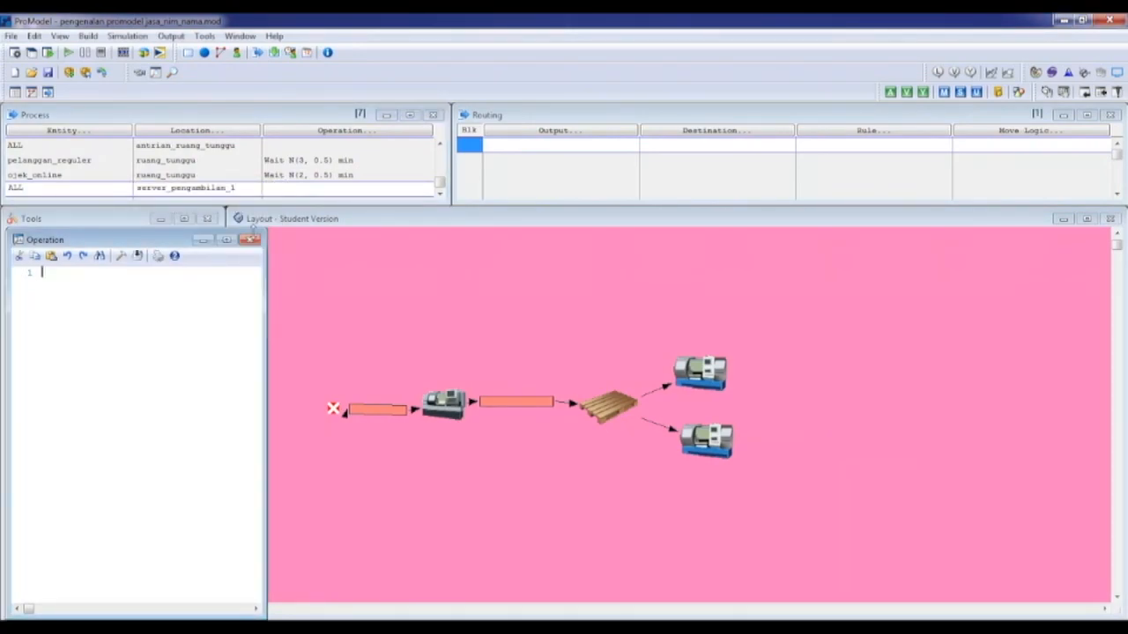
text(Use ko)
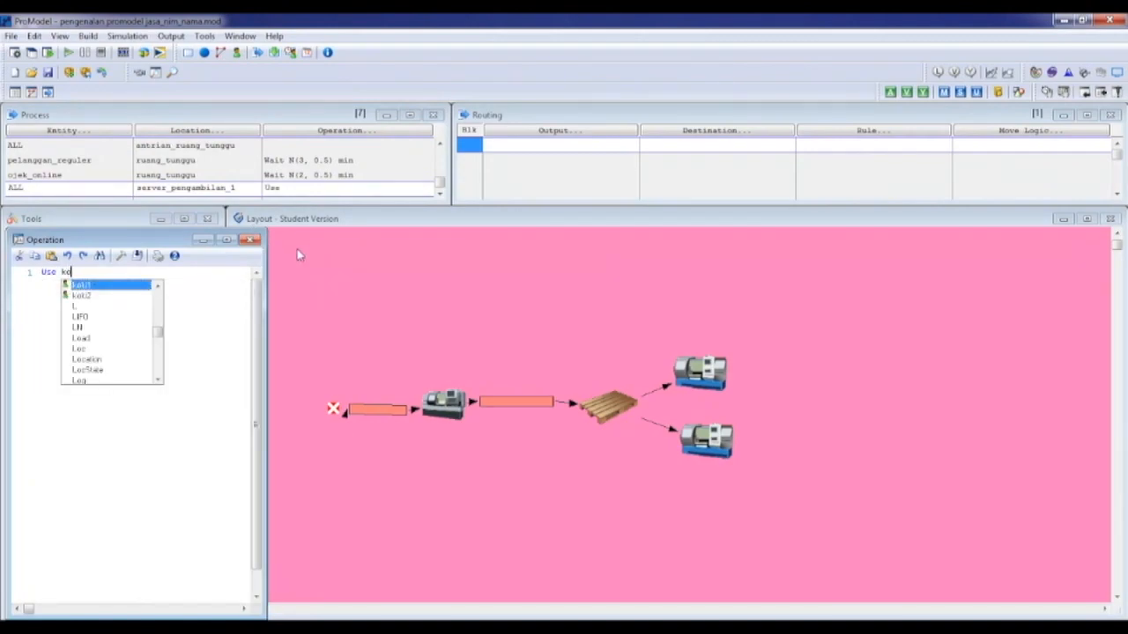
double_click(147, 283)
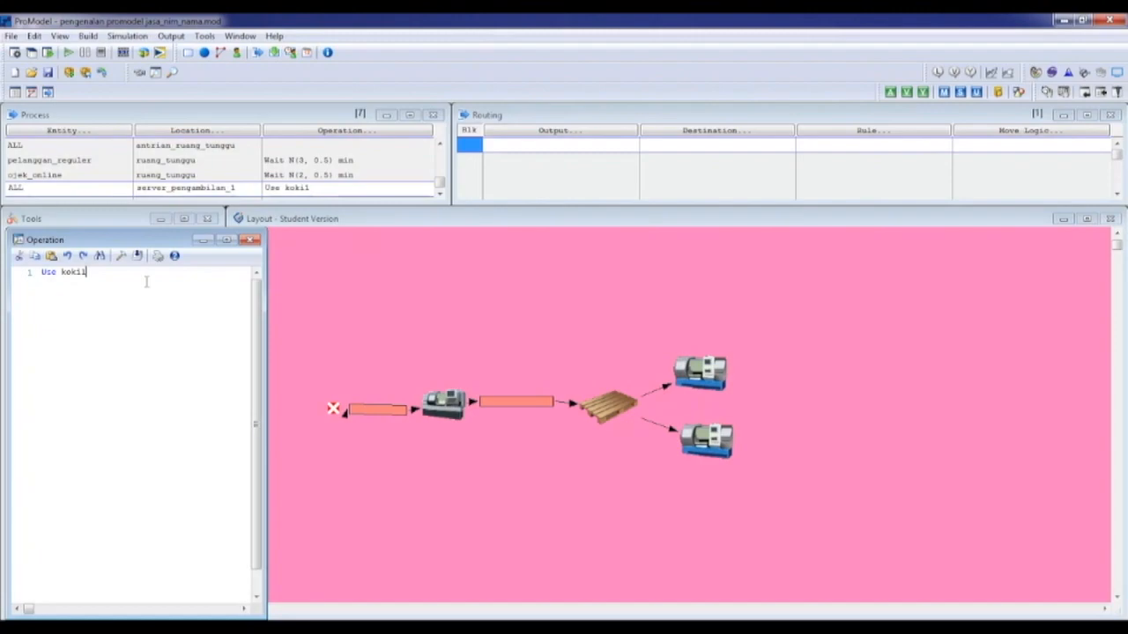
text(For )
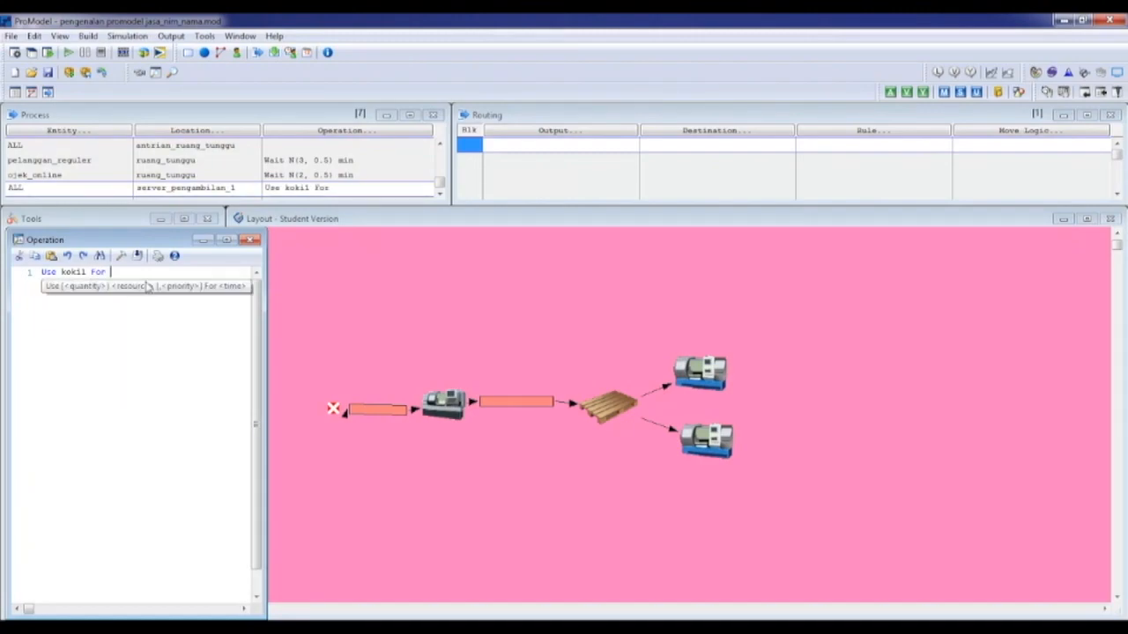
text(n)
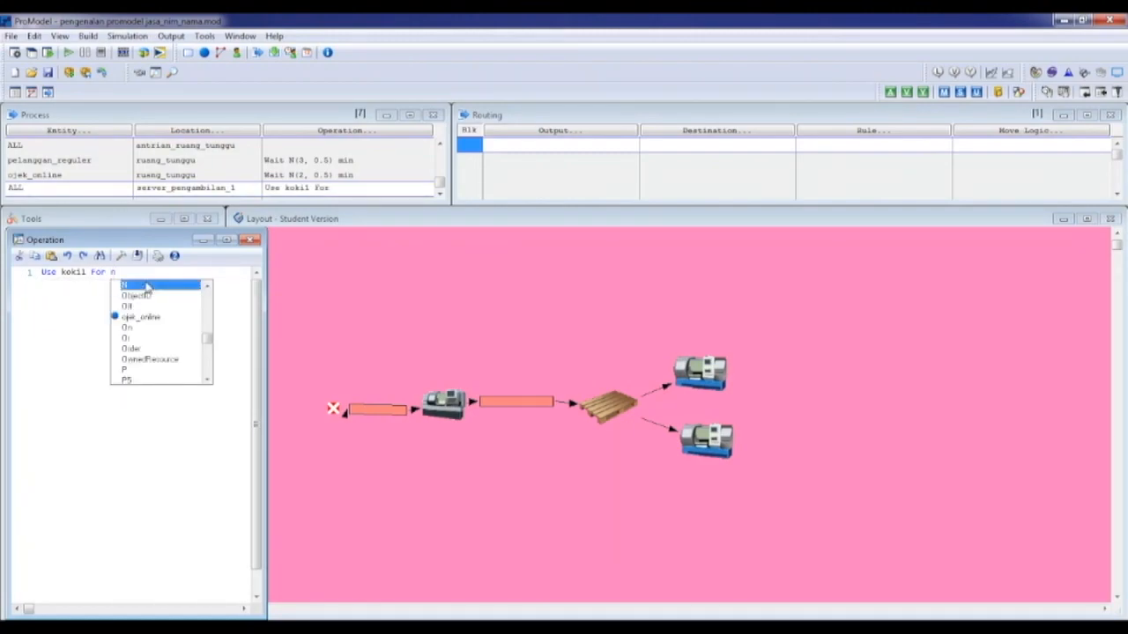
double_click(147, 285)
text(10,2) mi)
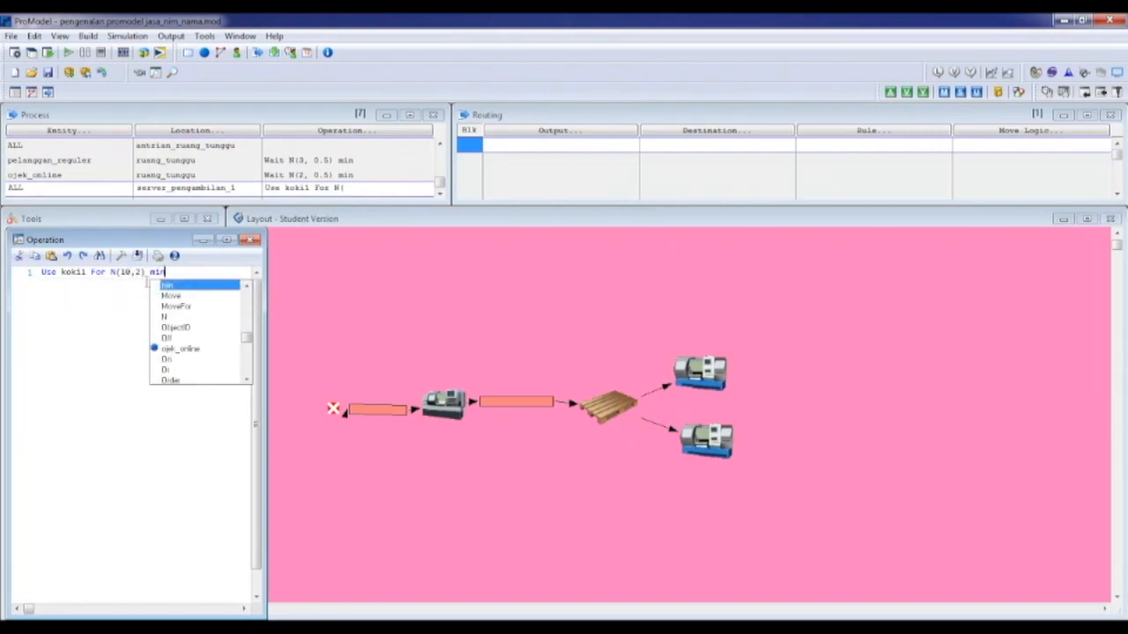
text(n)
Route output ALL from server_pengambilan_1 to the destination EXIT.
click(564, 146)
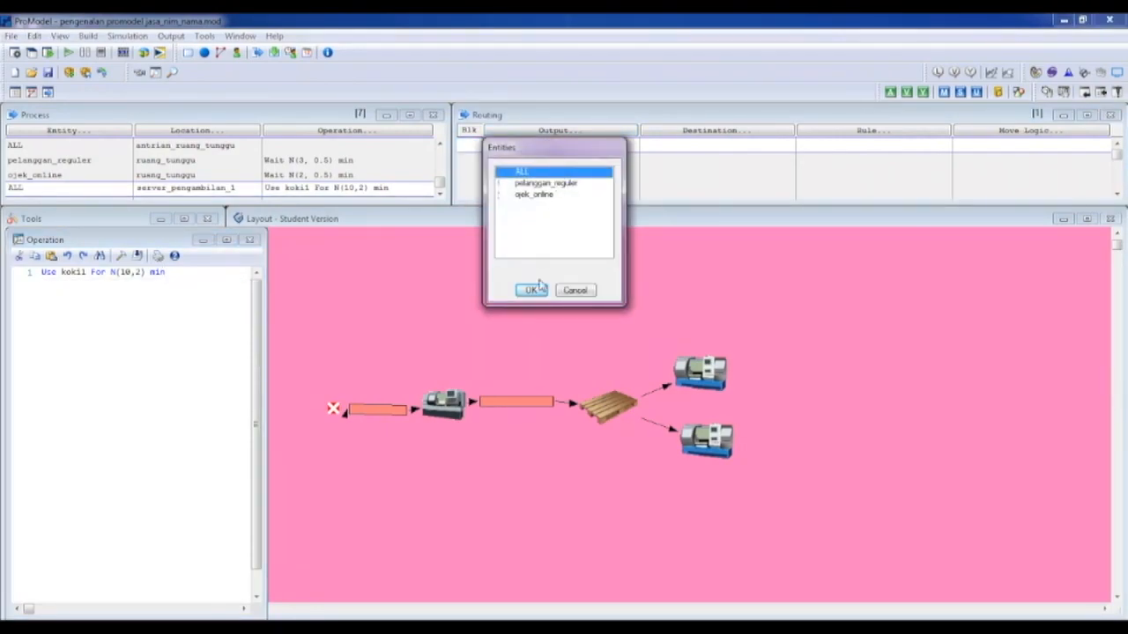
click(535, 291)
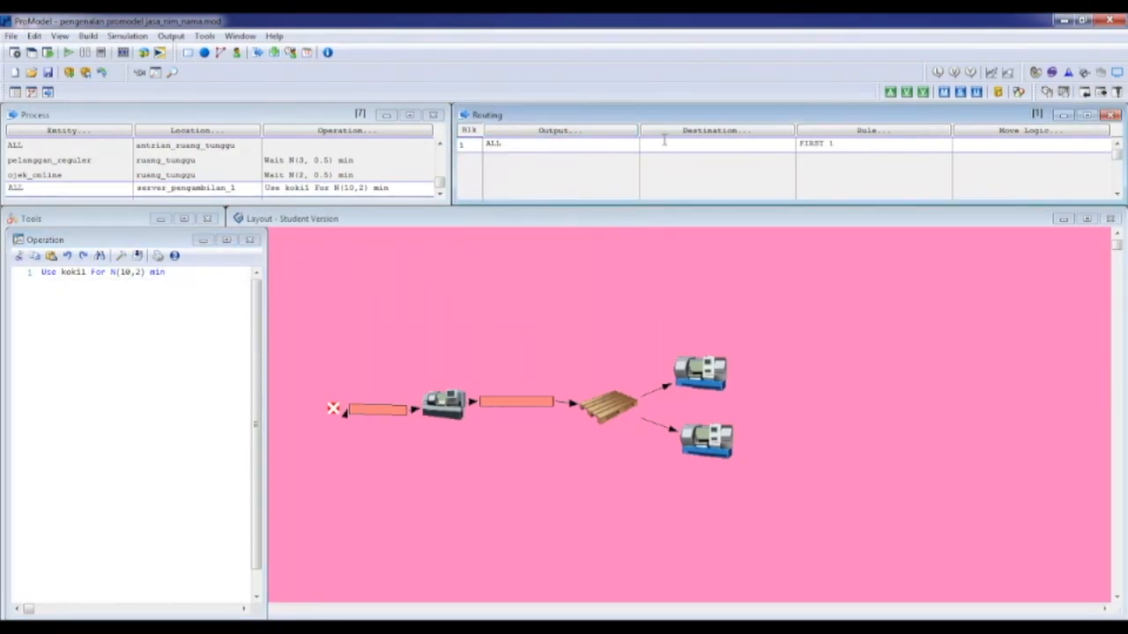
click(667, 146)
click(679, 251)
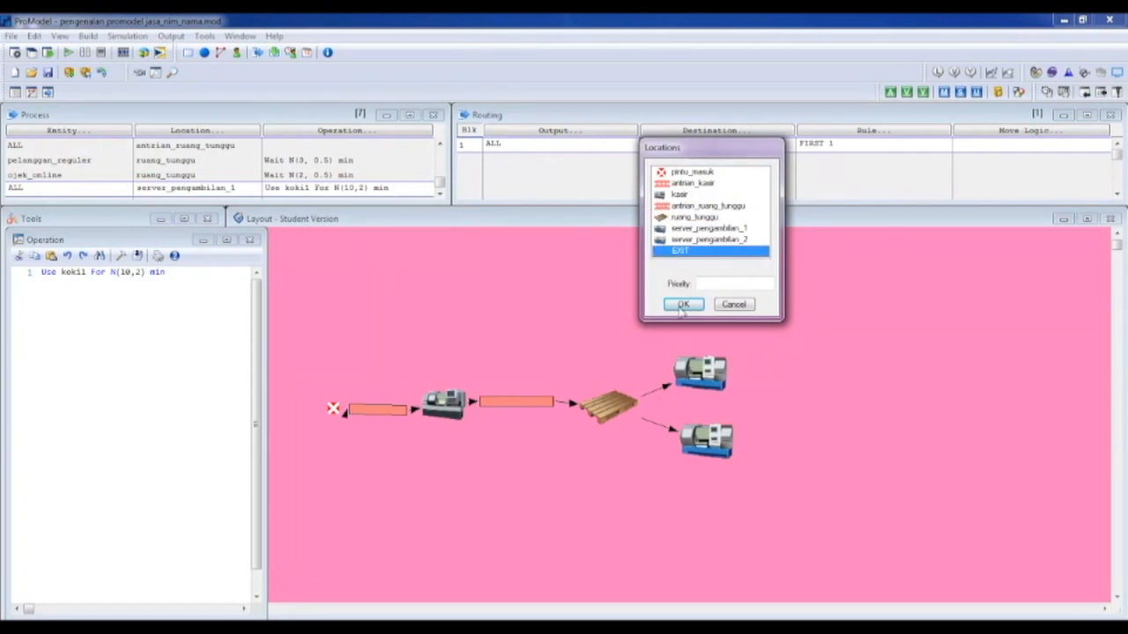
click(683, 304)
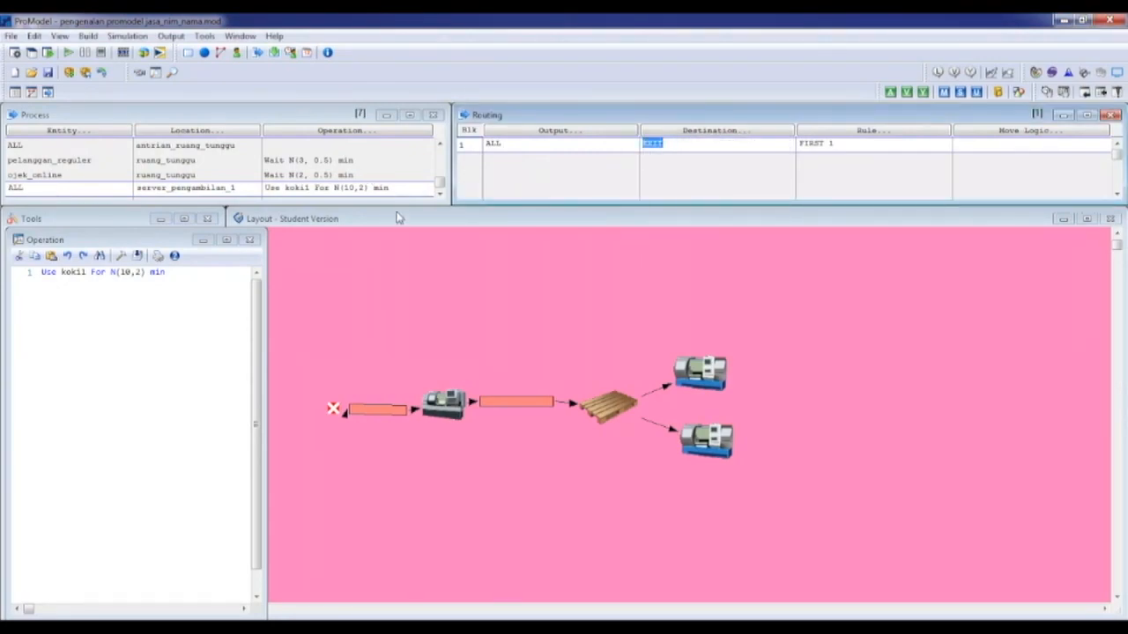
Add an eighth process record for entity ALL at location server_pengambilan_2.
click(404, 191)
key(Return)
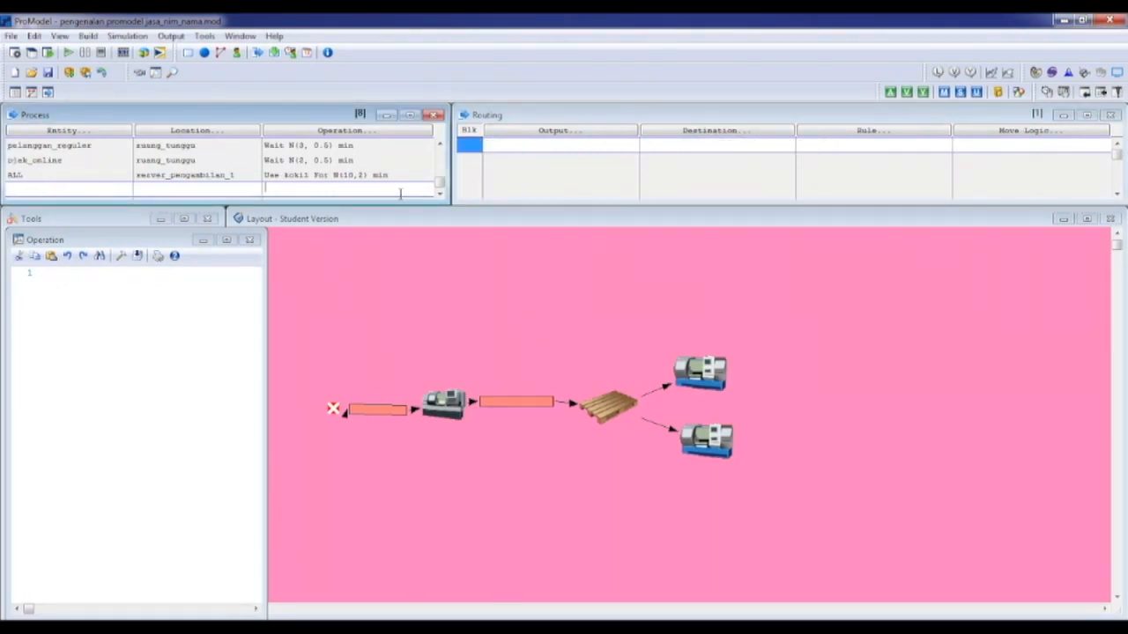
right_click(111, 193)
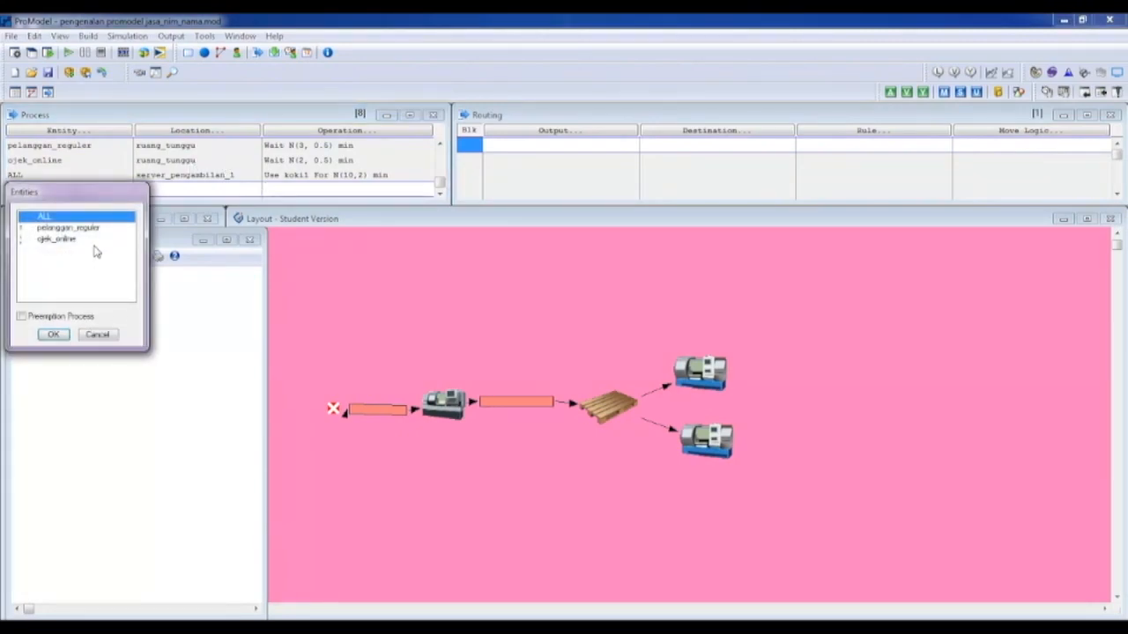
click(53, 335)
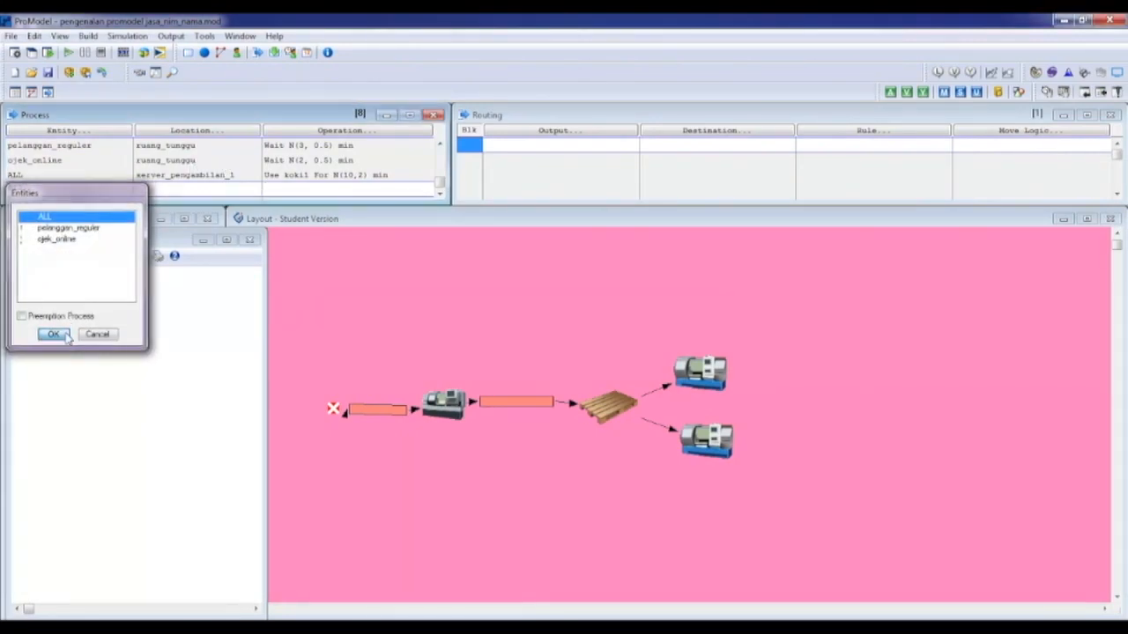
right_click(183, 189)
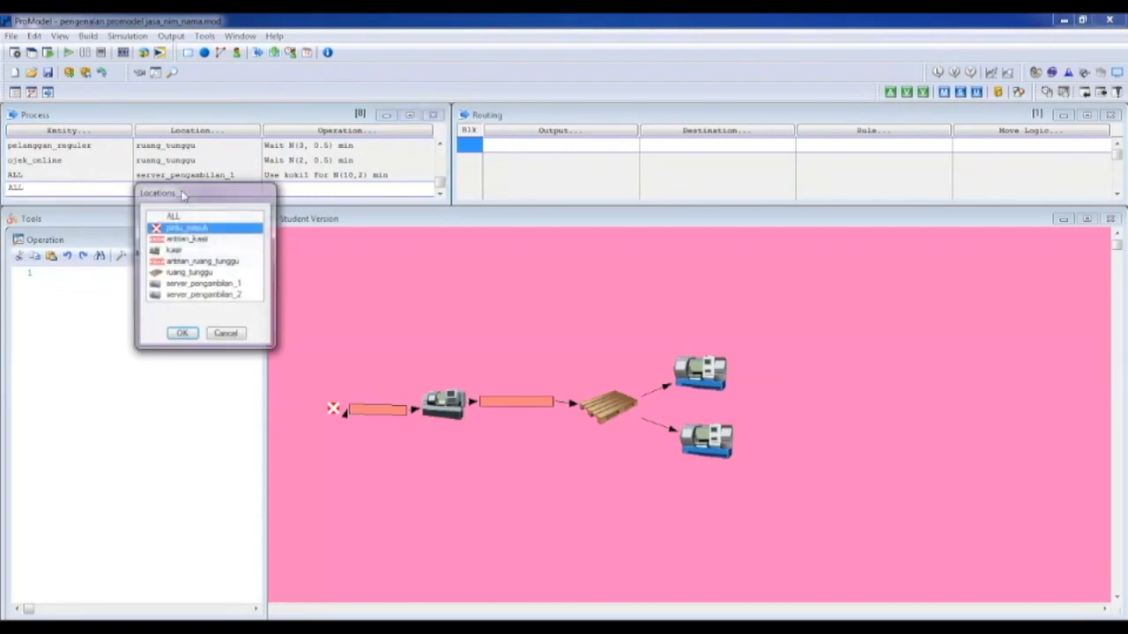
click(197, 296)
click(181, 334)
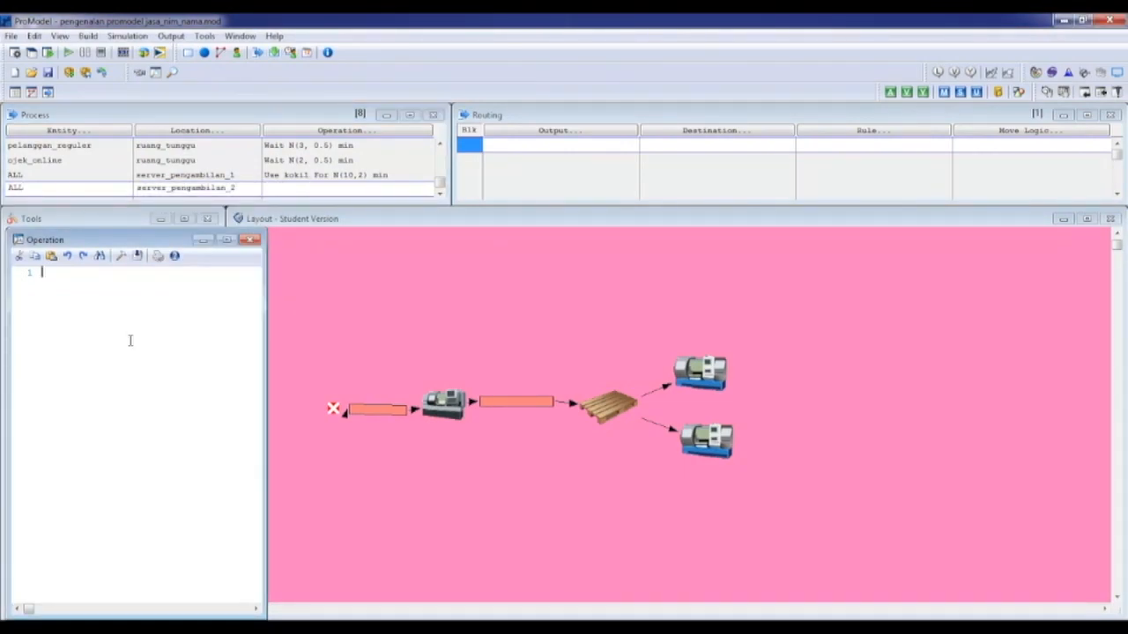
Set the operation logic of the ALL process at server_pengambilan_2 to "Use koki2 for (11,2) min".
text(Use koki2)
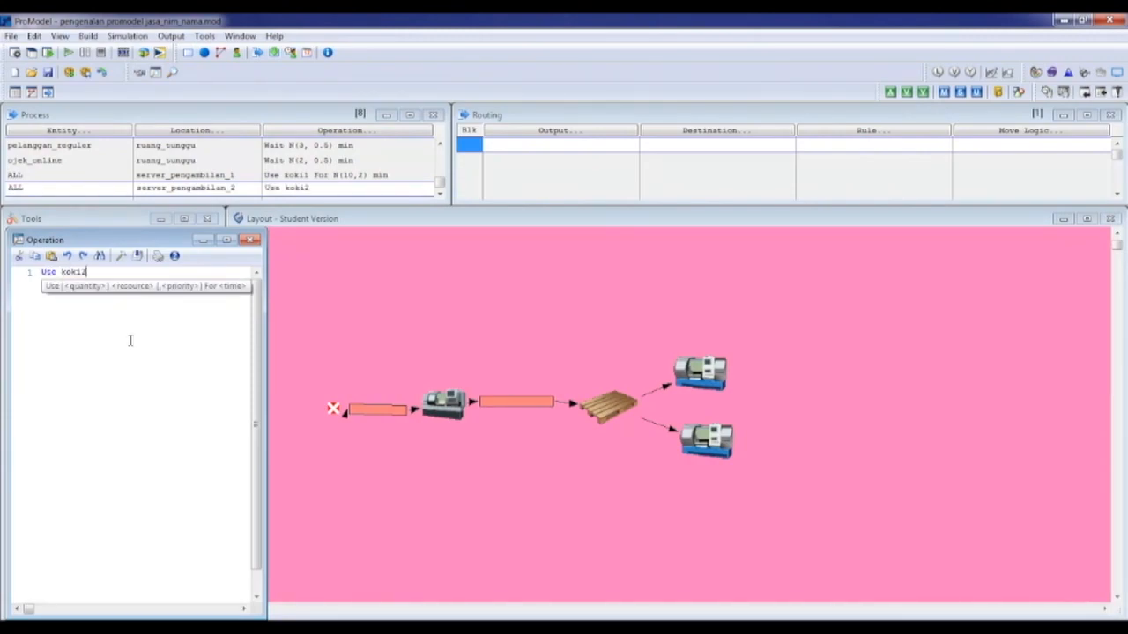
text( f)
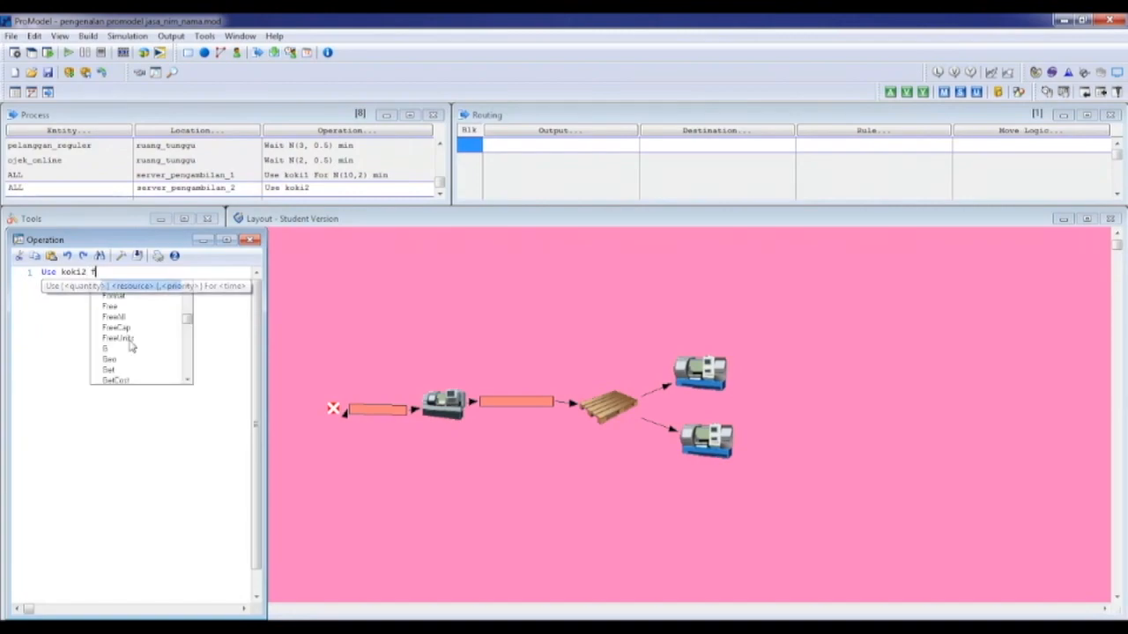
text(ro (ll)
text(,2) min)
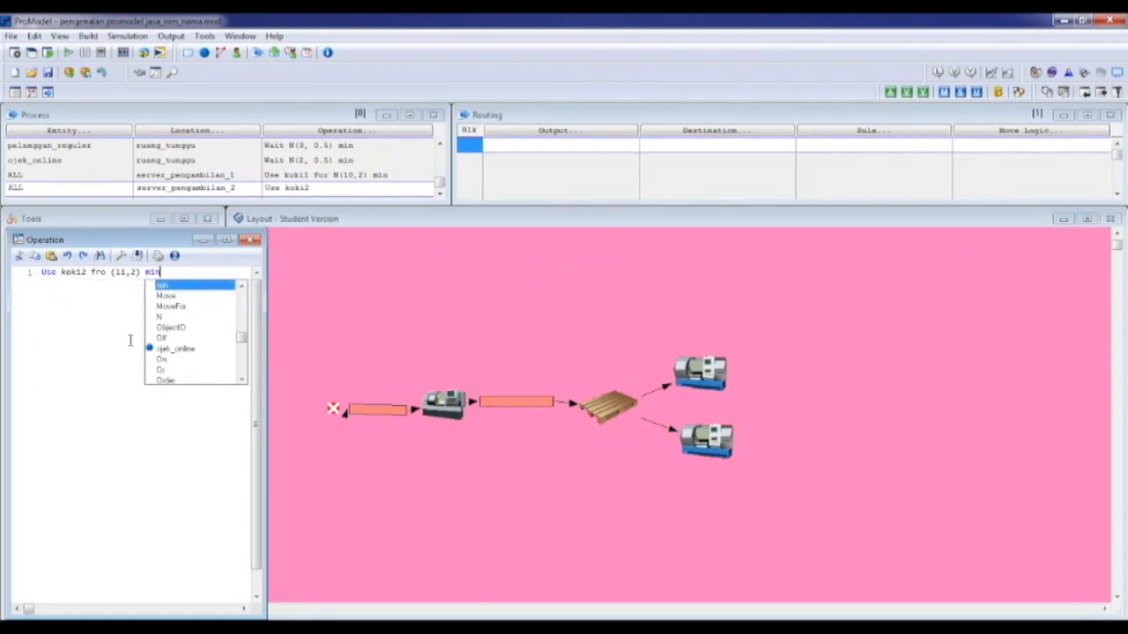
click(107, 272)
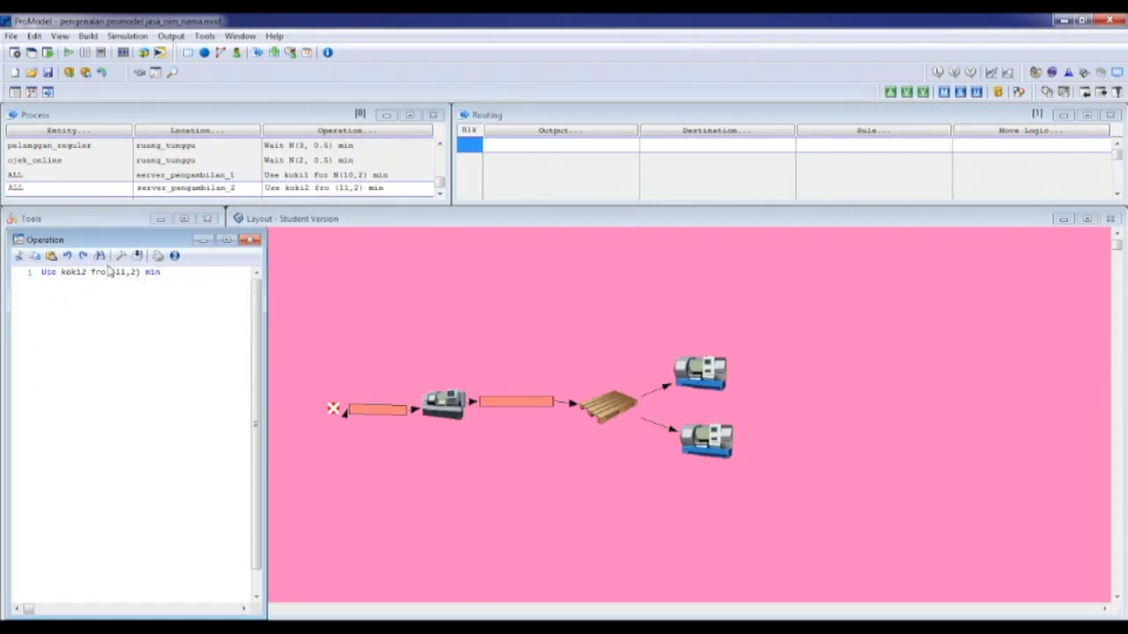
key(BackSpace)
key(BackSpace)
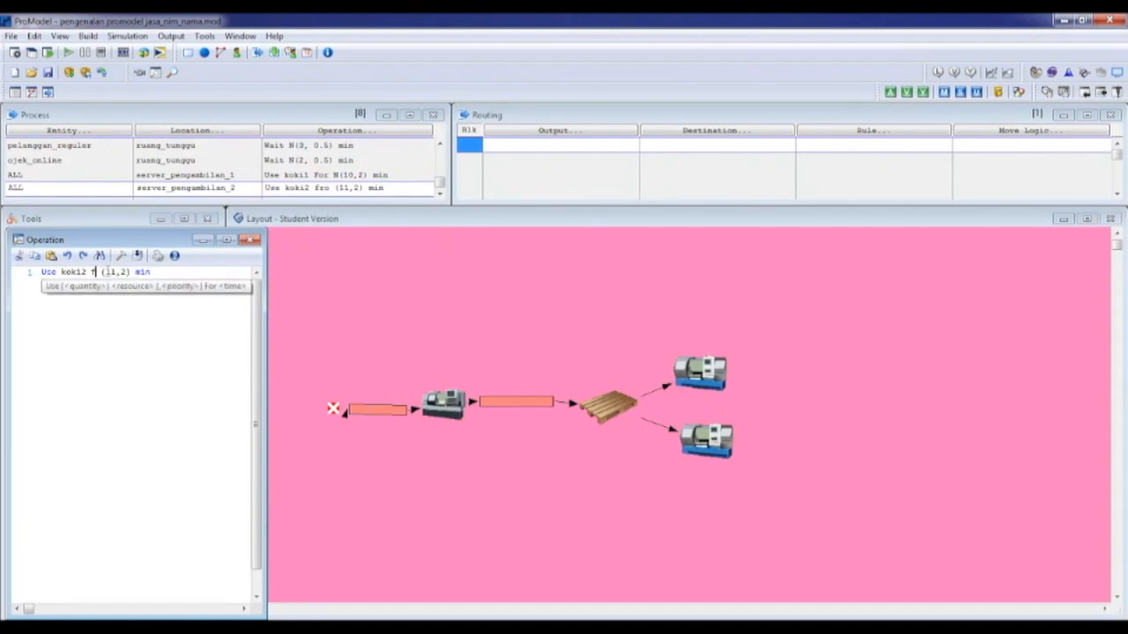
text(or)
click(87, 271)
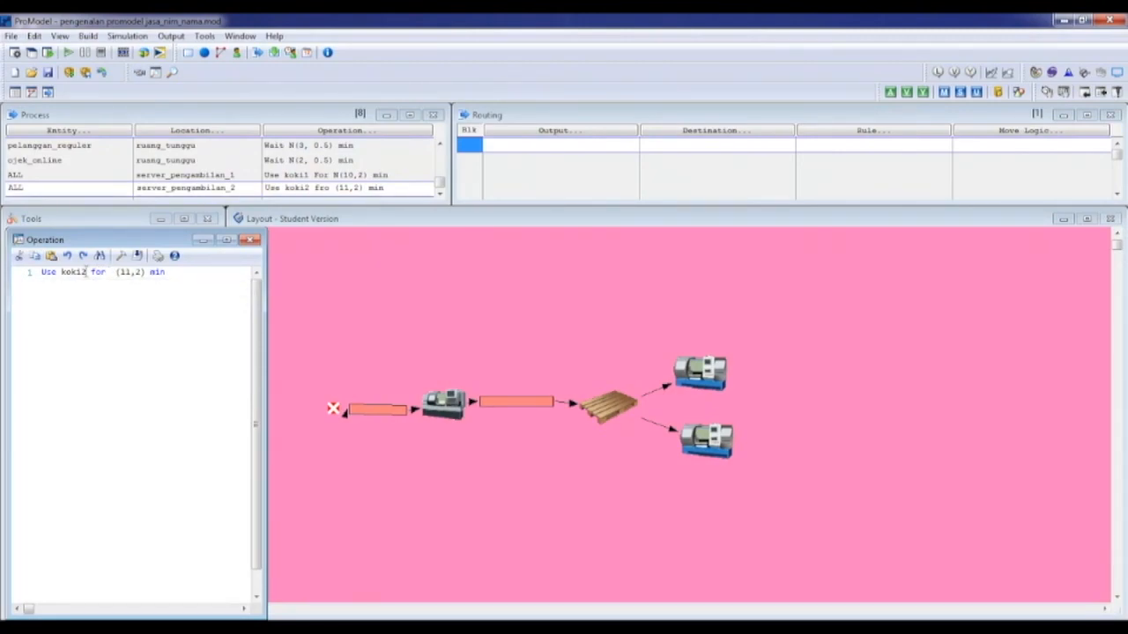
key(BackSpace)
key(BackSpace)
key(BackSpace)
key(BackSpace)
key(BackSpace)
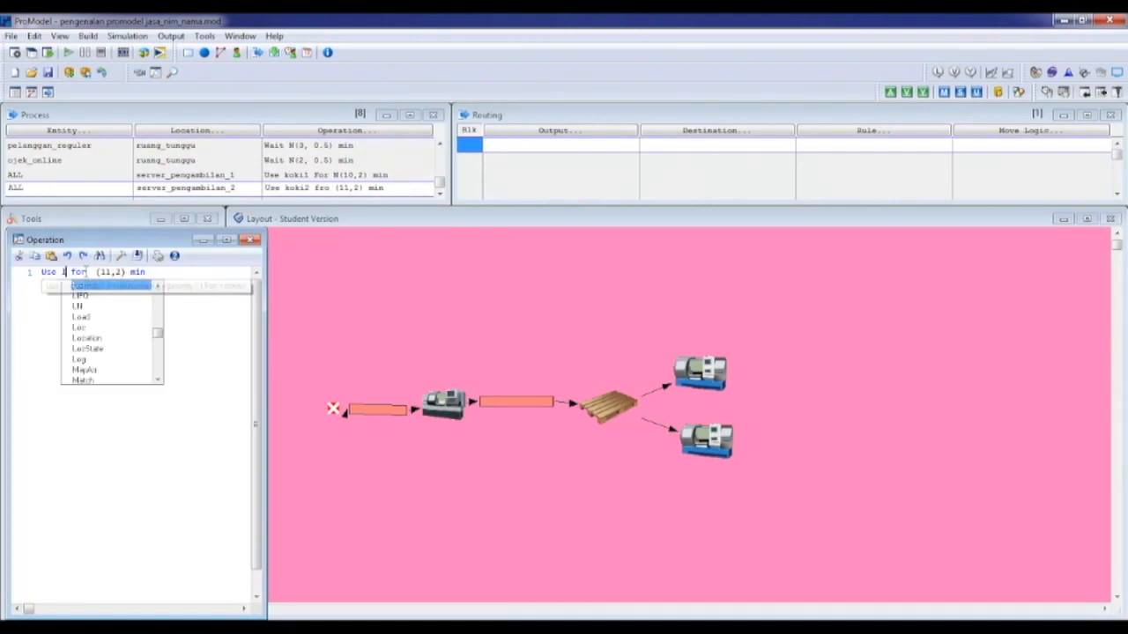
text(kok)
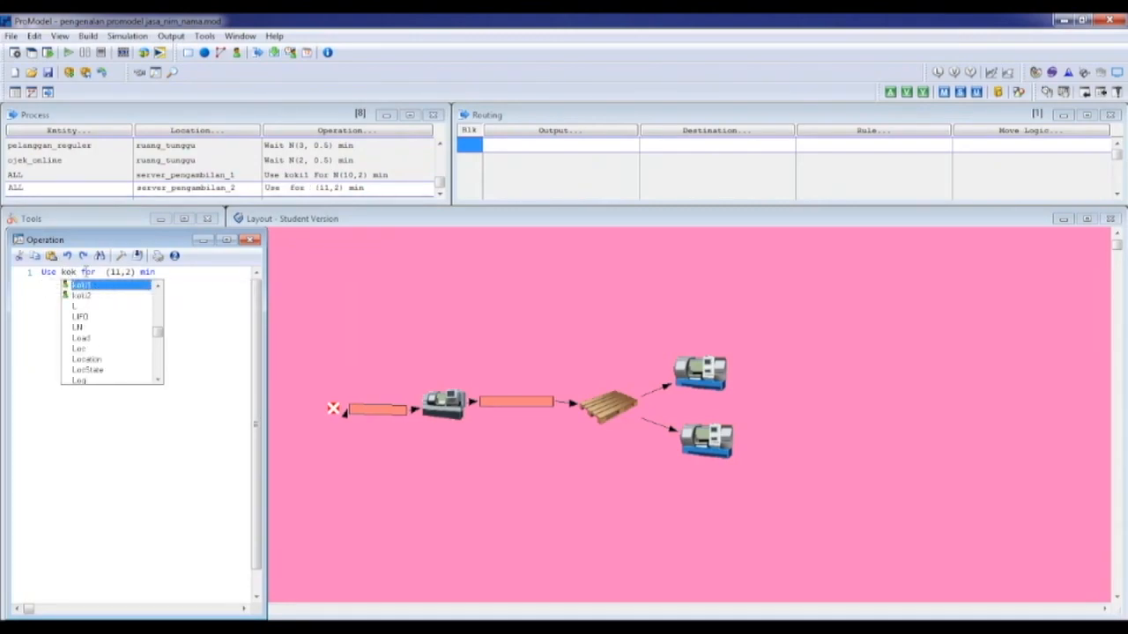
key(Down)
key(Return)
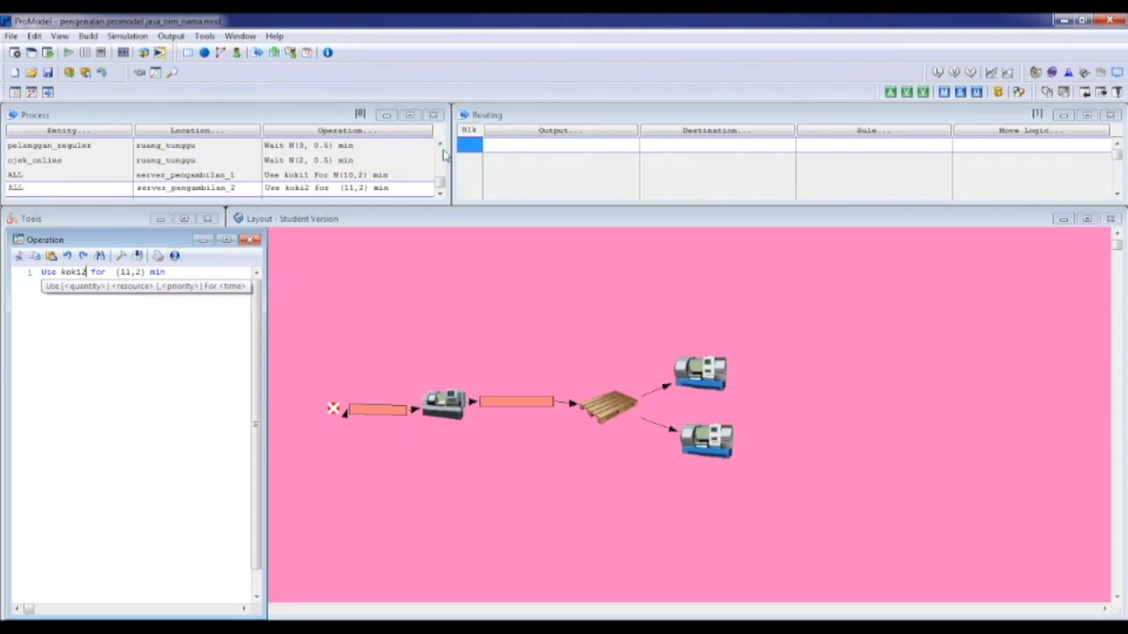
Route output ALL from server_pengambilan_2 to the destination EXIT.
click(564, 145)
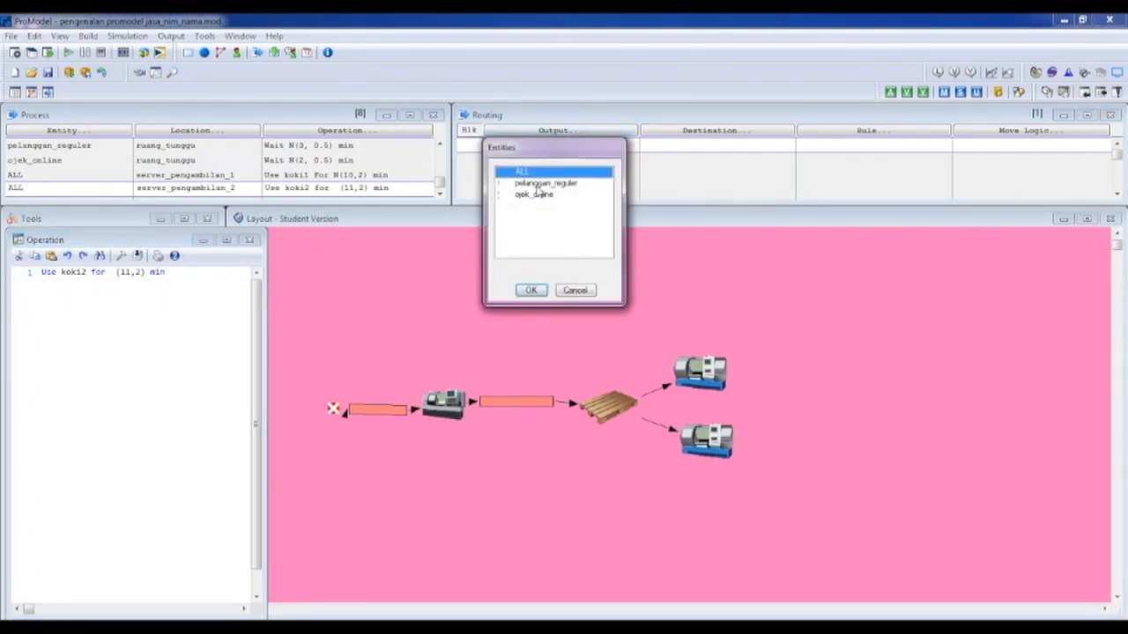
click(532, 290)
click(693, 152)
click(700, 252)
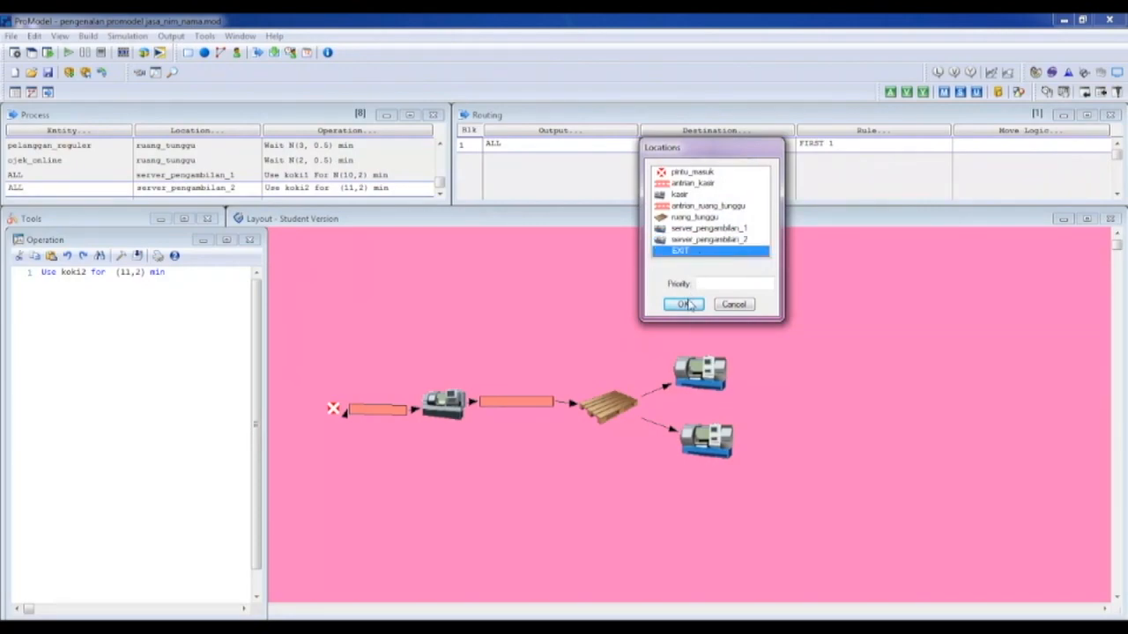
click(686, 303)
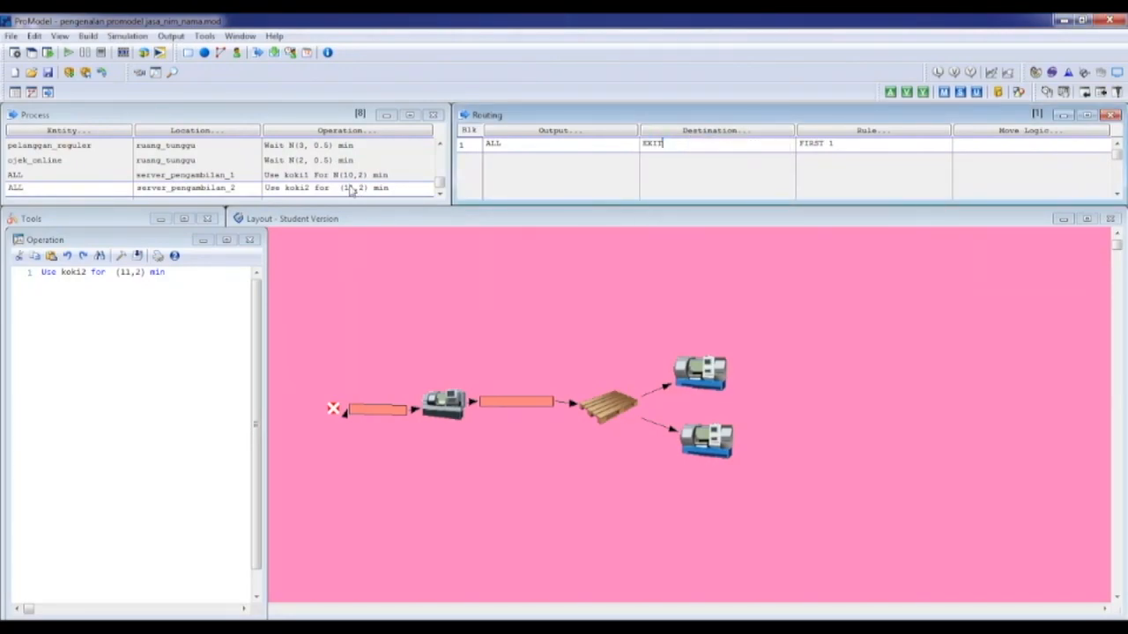
Review the process records and their routings from ruang_tunggu through to server_pengambilan_2.
click(235, 170)
click(235, 160)
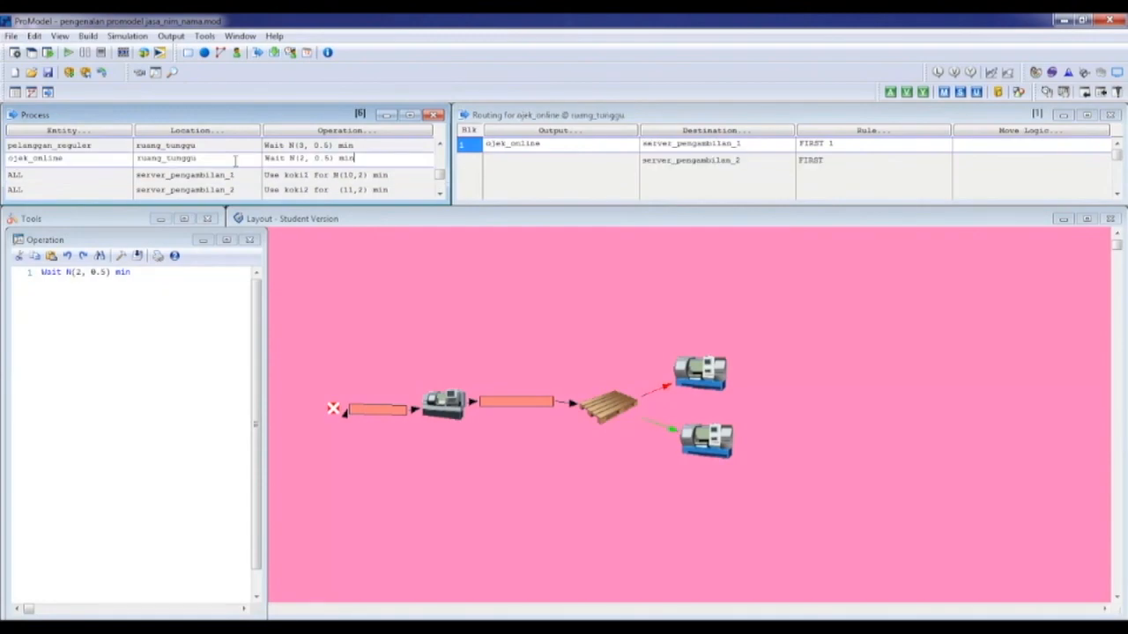
key(Up)
key(Up)
key(Up)
key(Up)
key(Up)
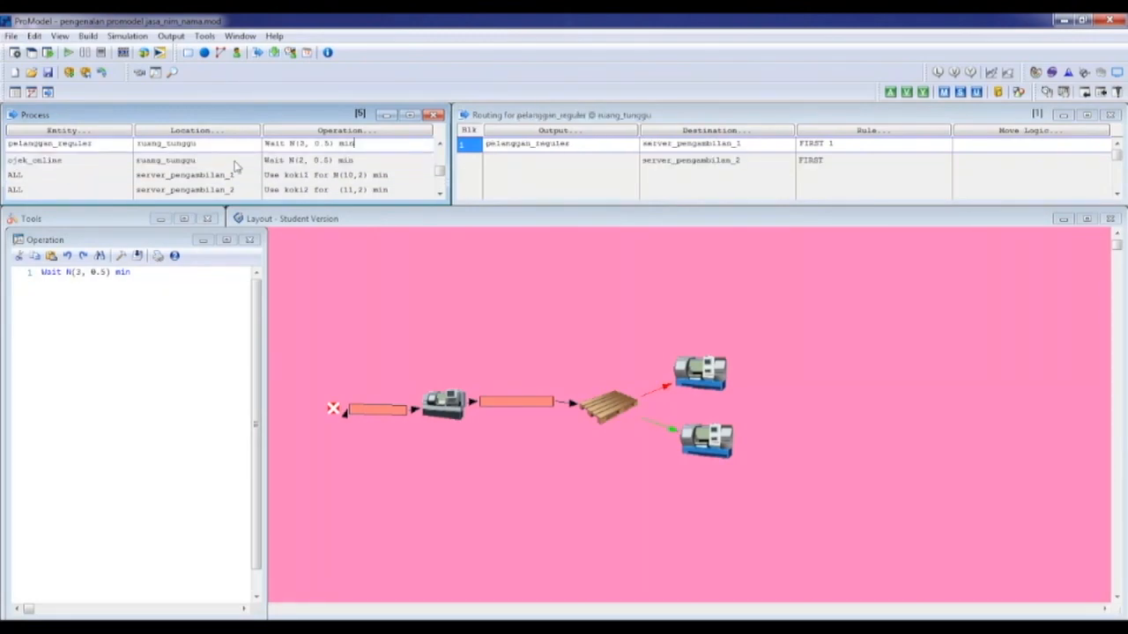
key(Down)
key(Down)
key(Down)
key(Down)
key(Down)
key(Down)
key(Down)
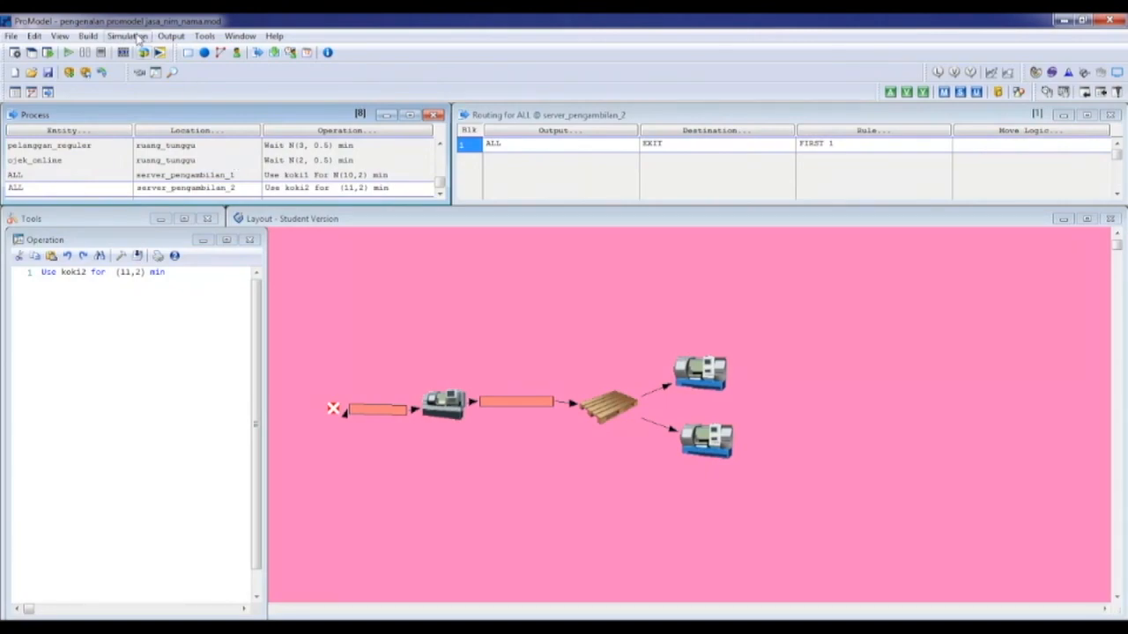
Create an arrival record for pelanggan_reguler at location pintu_masuk with a quantity of 1 each.
click(89, 36)
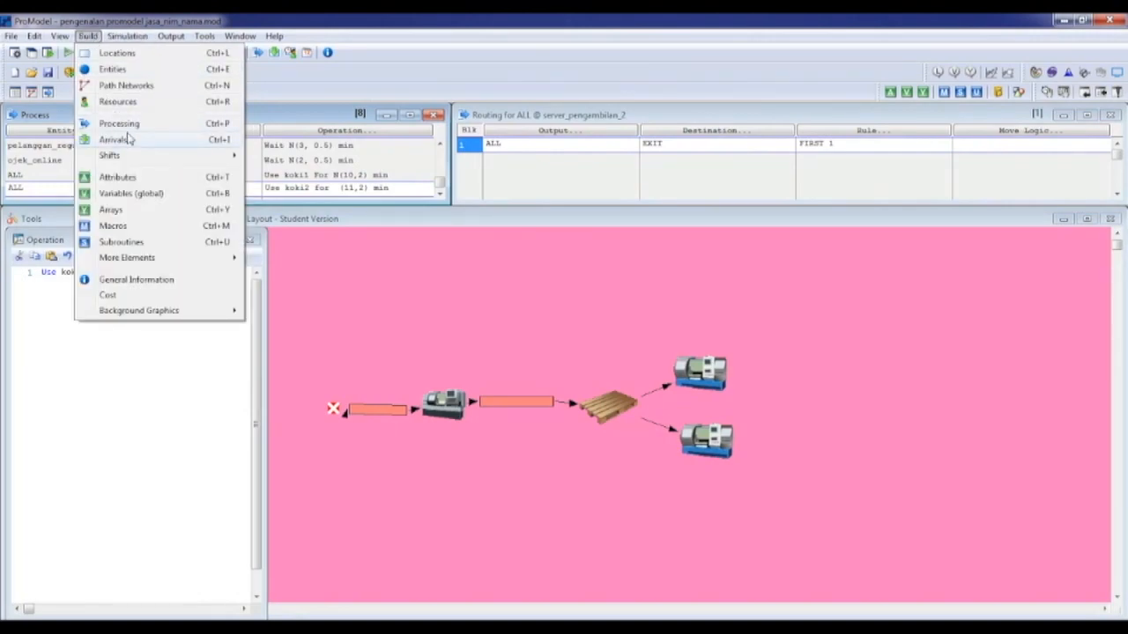
click(119, 140)
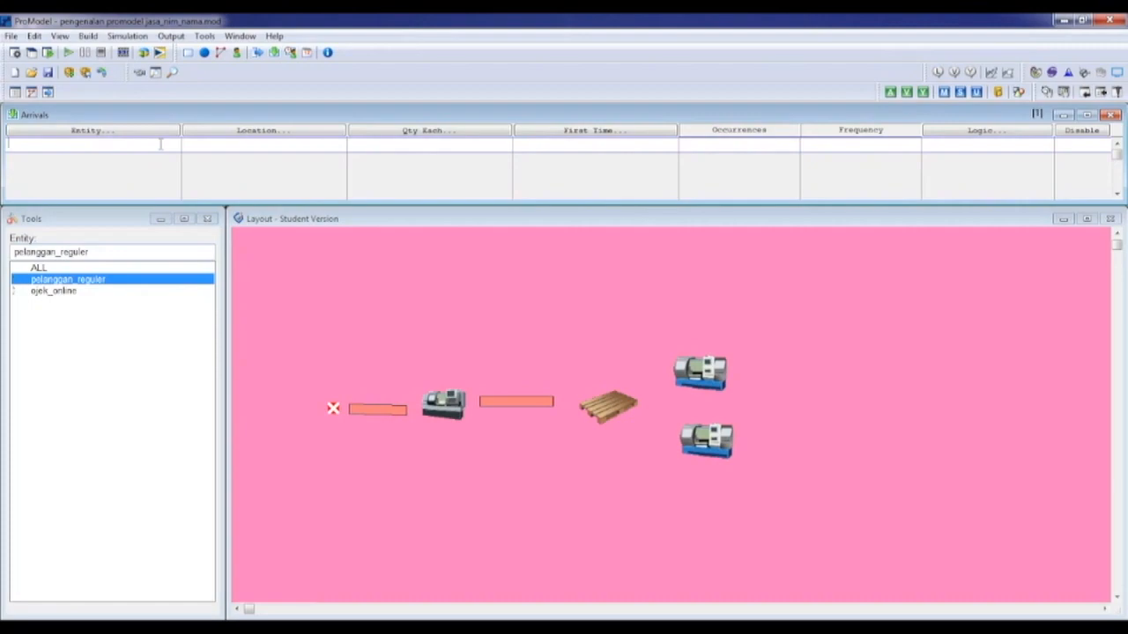
click(161, 144)
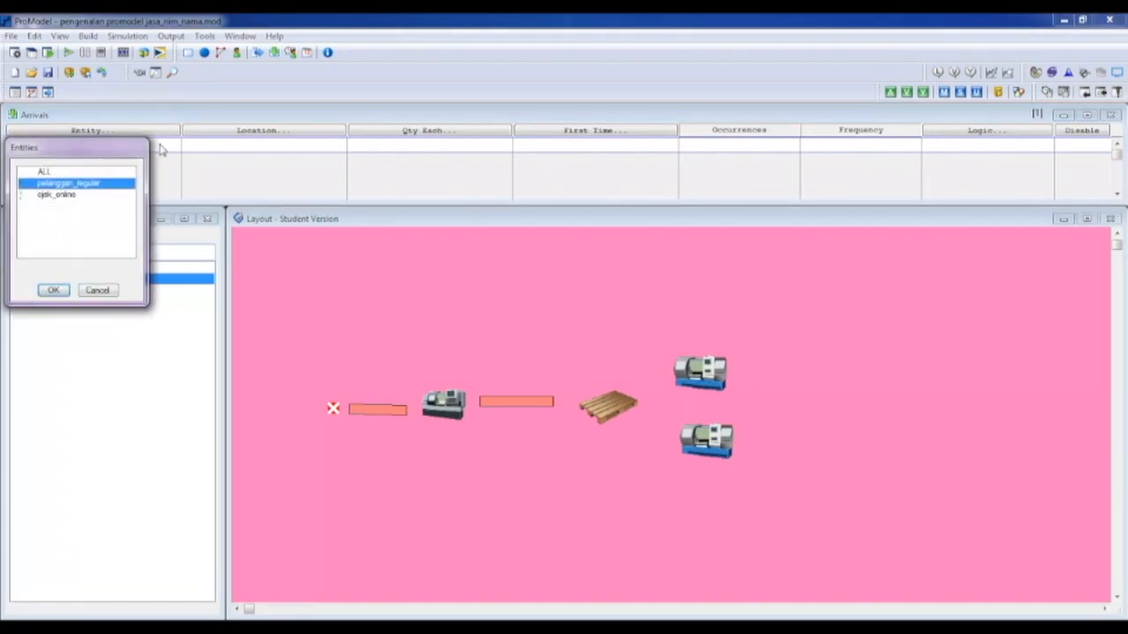
click(63, 293)
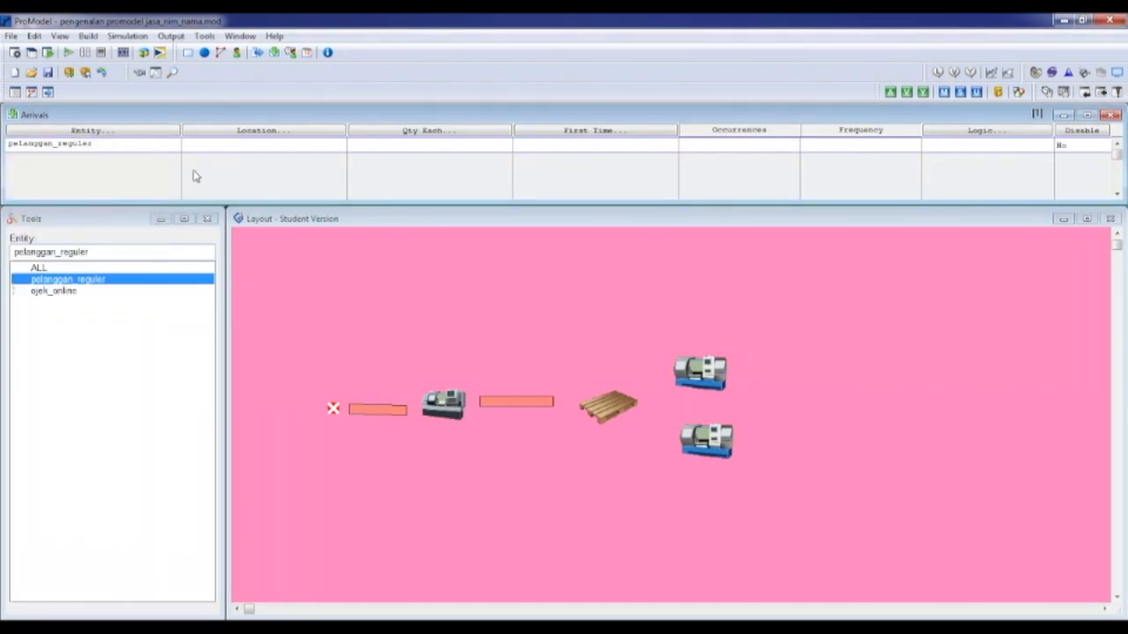
click(248, 146)
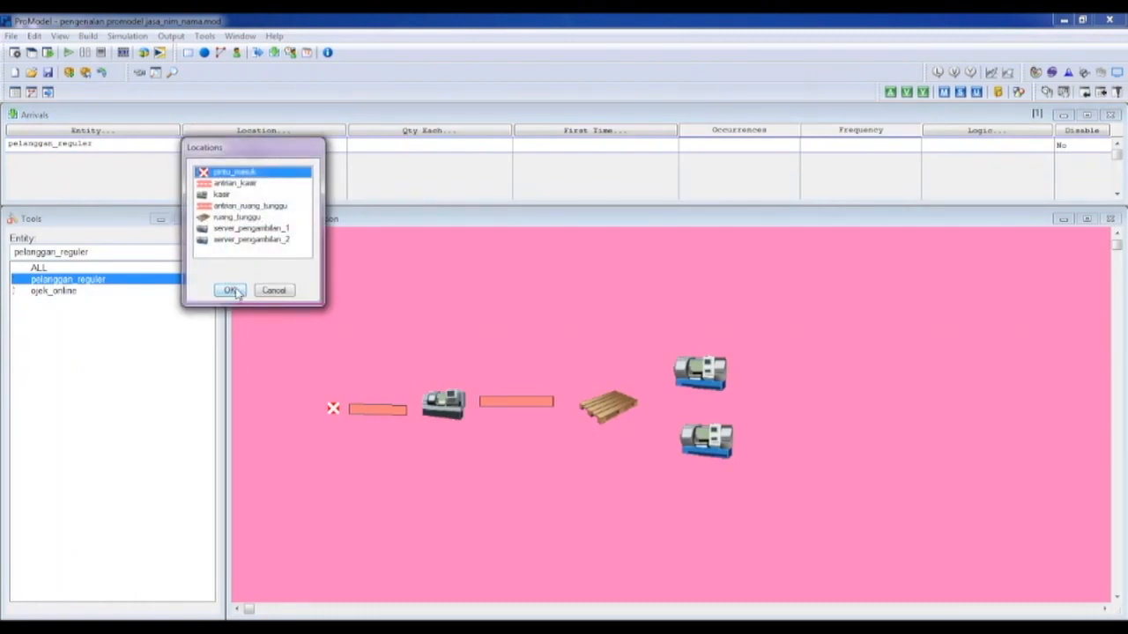
click(234, 292)
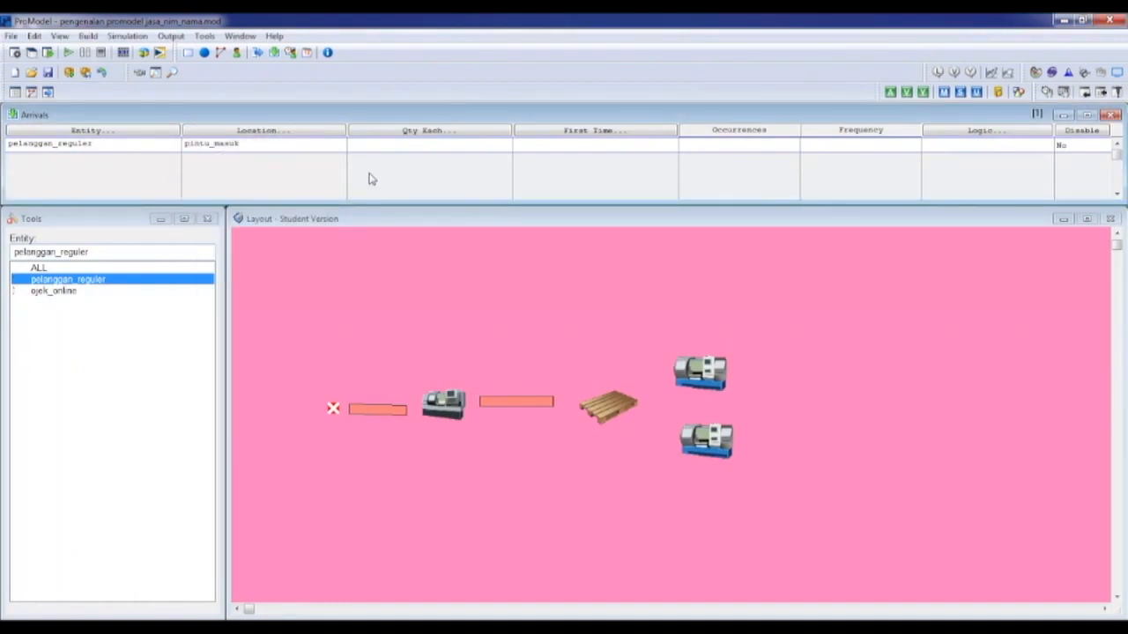
click(455, 146)
click(416, 301)
text(1)
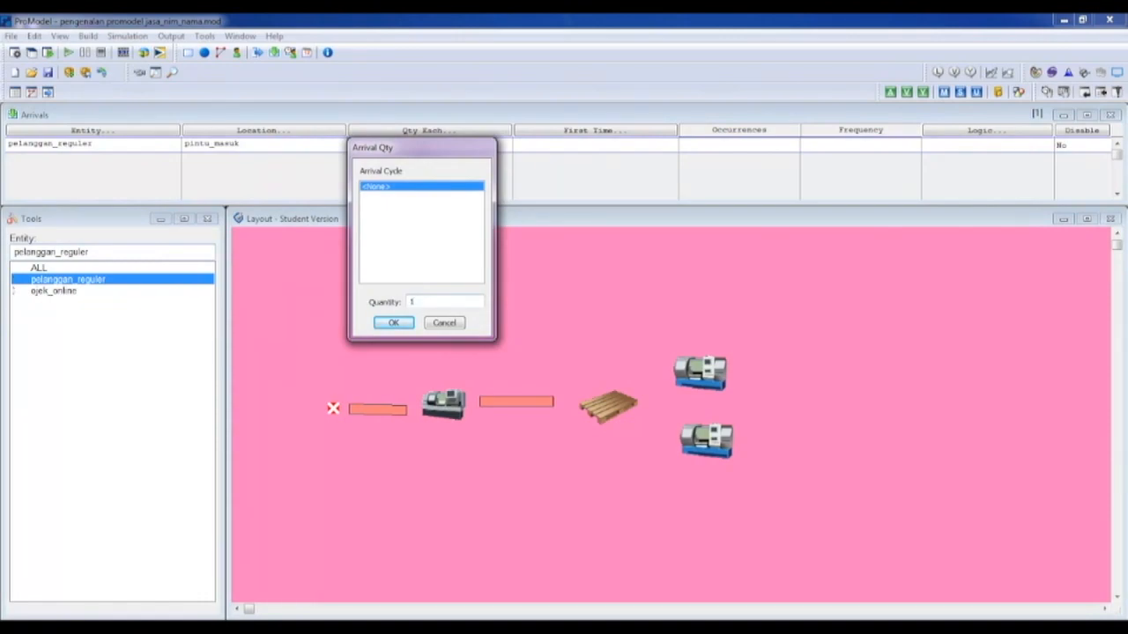
click(395, 322)
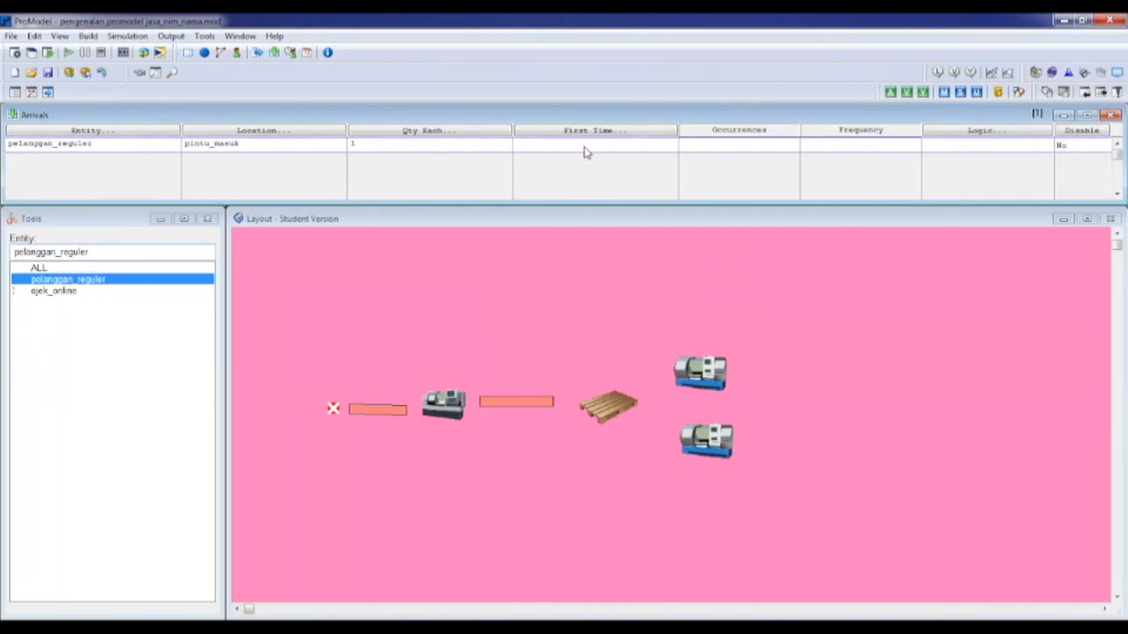
Set the pelanggan_reguler arrivals to 35 occurrences with a frequency of E(25,5) min.
click(771, 148)
text(35)
click(870, 147)
text(E(25,5) in)
key(BackSpace)
key(BackSpace)
text(min)
Add a second arrival record for ojek_online at location pintu_masuk.
click(173, 160)
double_click(172, 162)
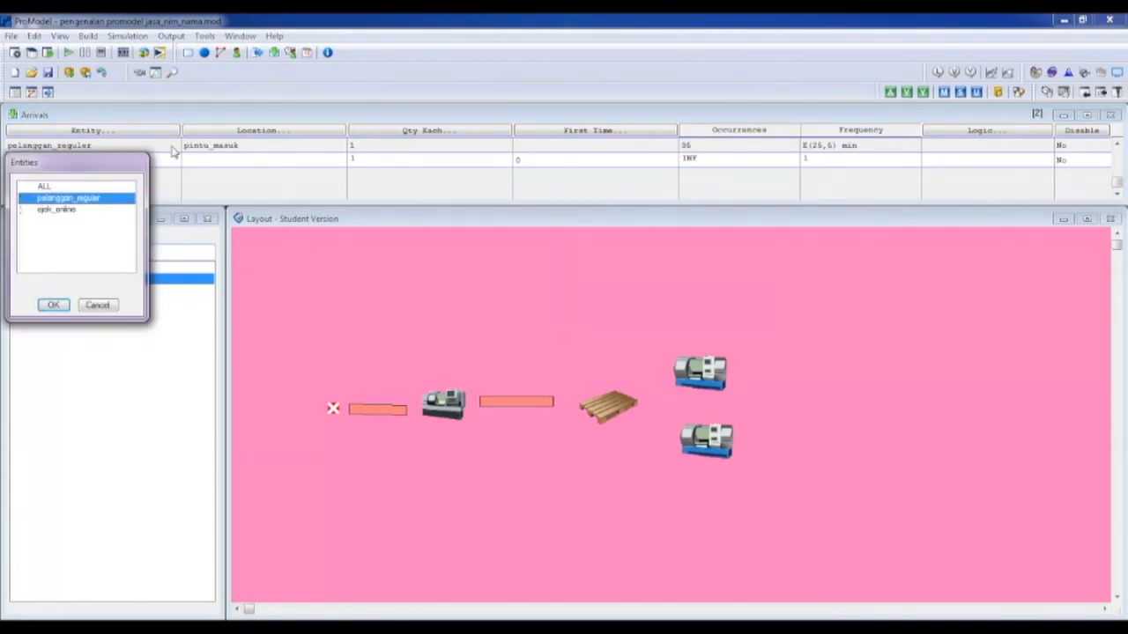
click(78, 211)
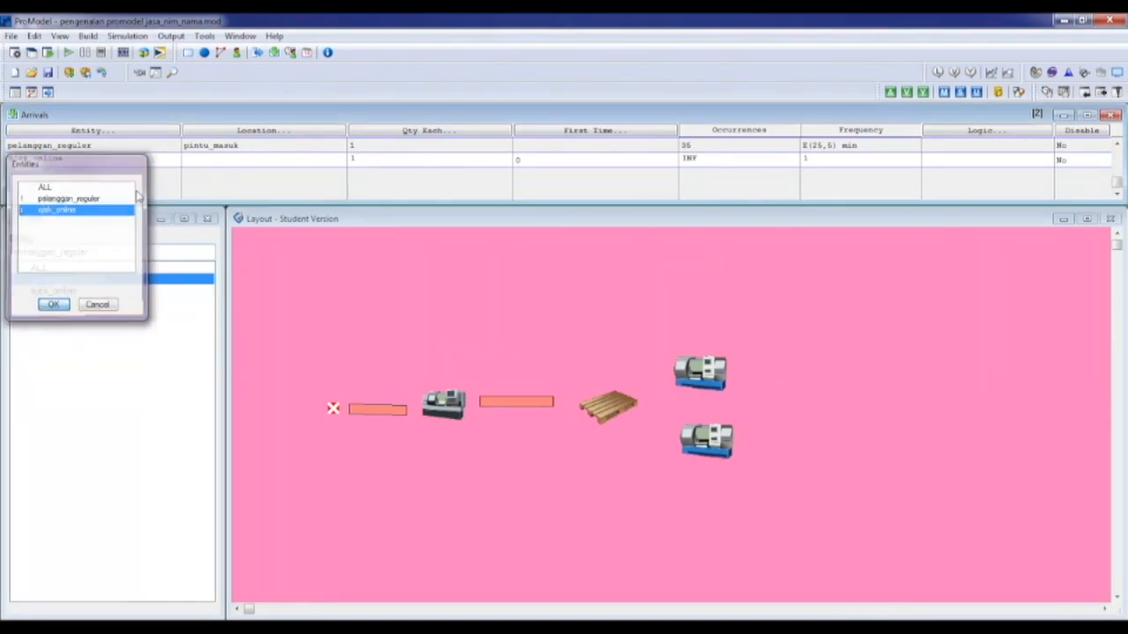
click(54, 305)
double_click(251, 157)
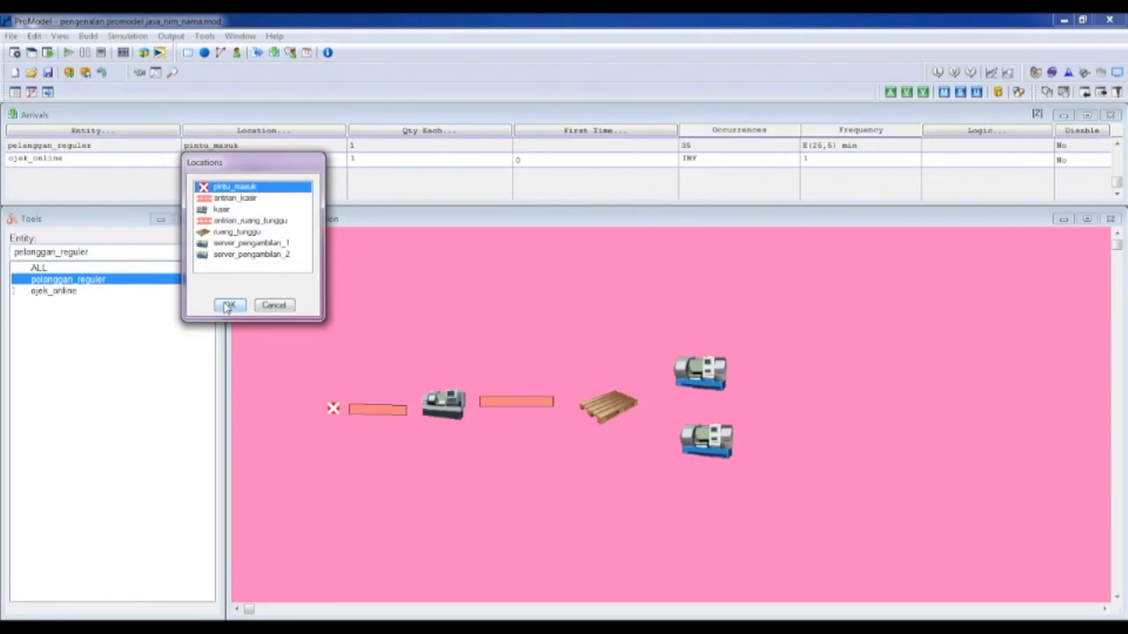
click(229, 302)
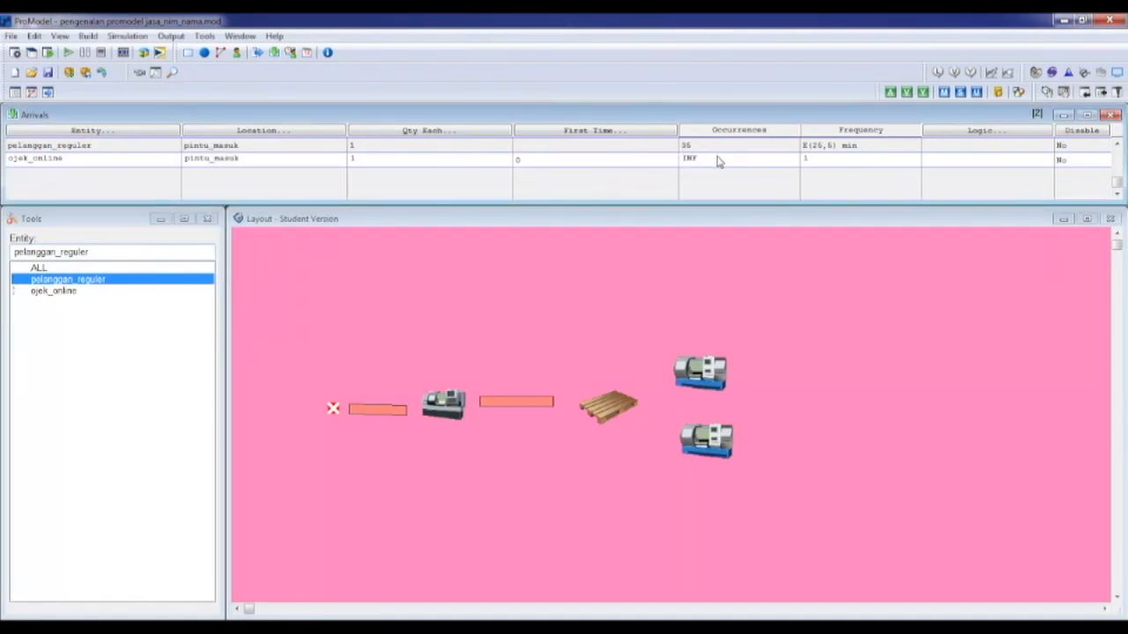
Set the ojek_online arrivals to 35 occurrences with a frequency of E(20,2) min.
click(691, 164)
text(35)
click(834, 161)
key(BackSpace)
text(E(20,2) min)
Define a model attribute named Aprioritas with the type Integer.
click(88, 36)
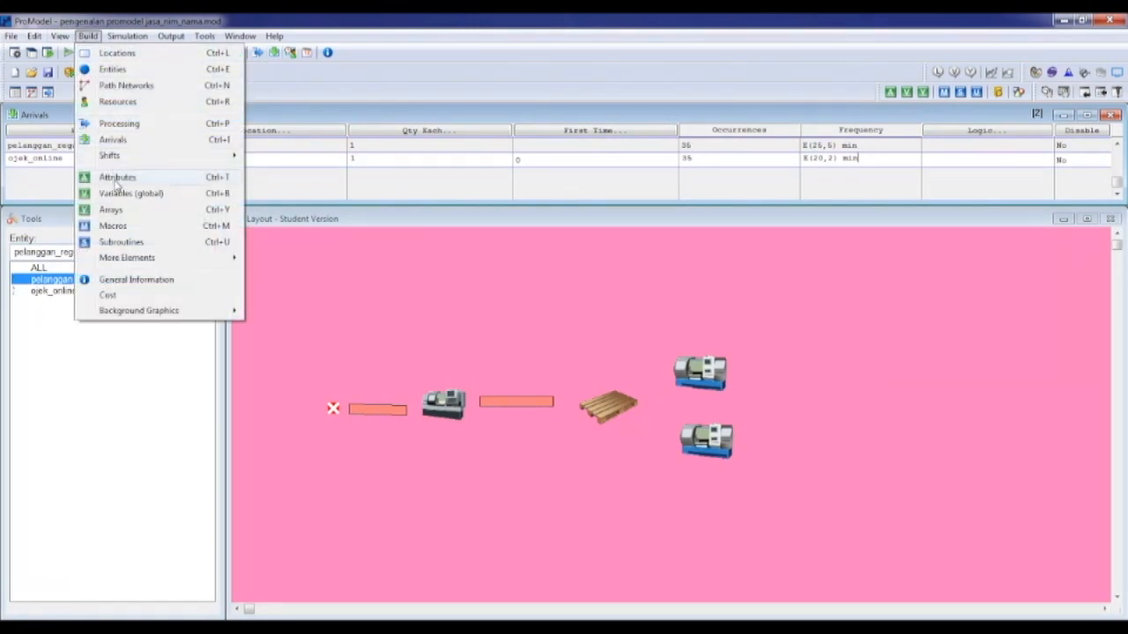
click(117, 179)
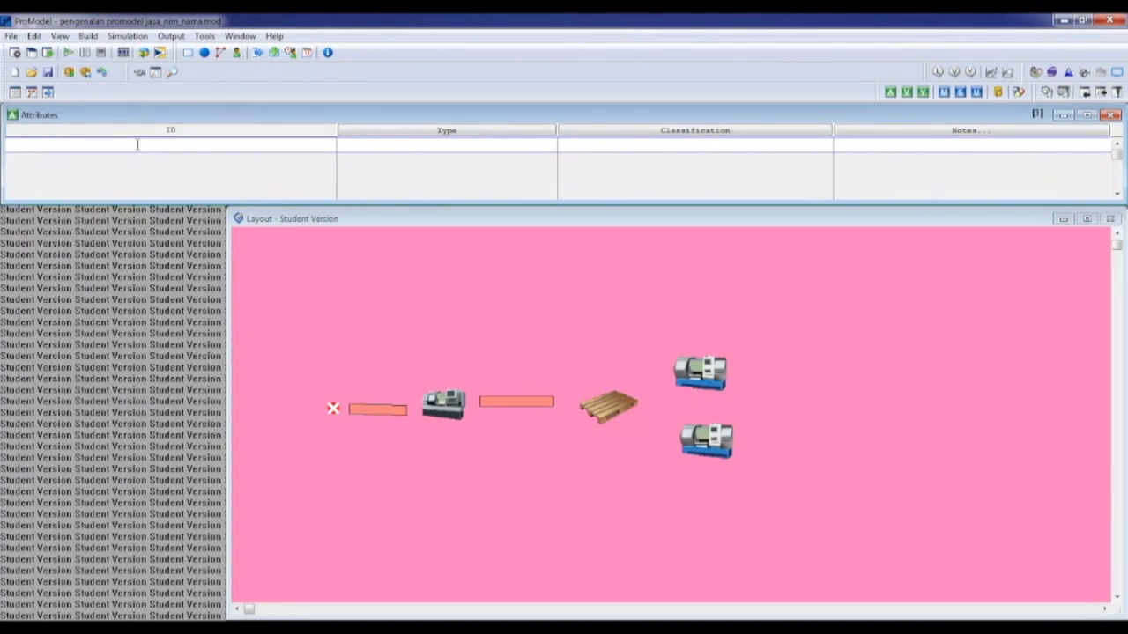
text(Aprioritas)
click(384, 143)
click(384, 146)
click(411, 151)
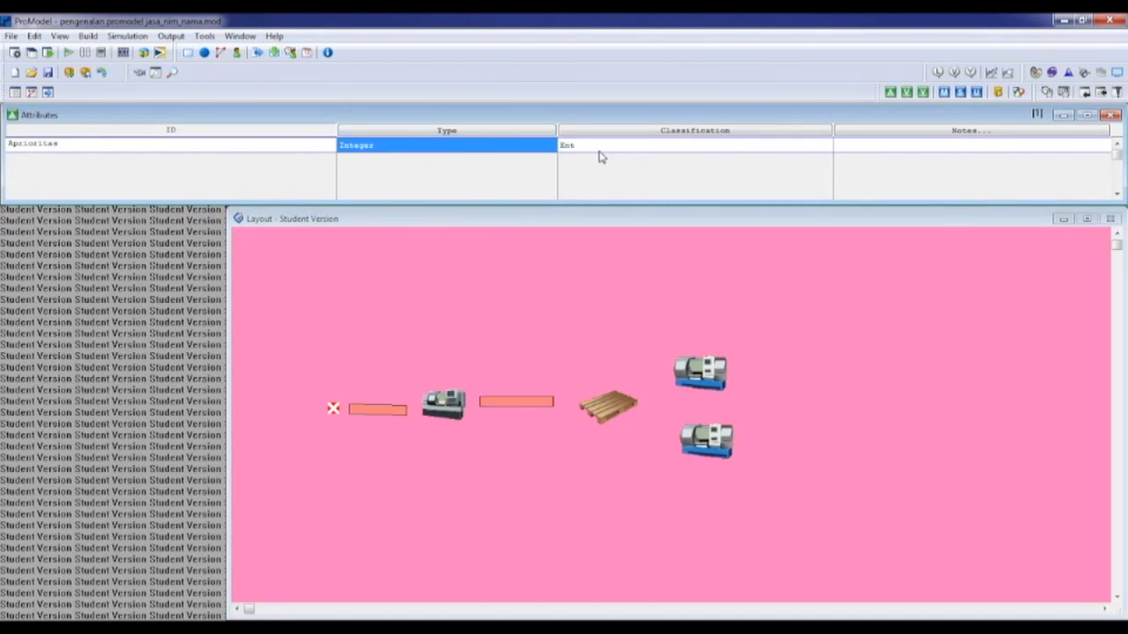
Set the arrival logic to Aprioritas = 1 for pelanggan_reguler and Aprioritas = 2 for ojek_online.
click(87, 36)
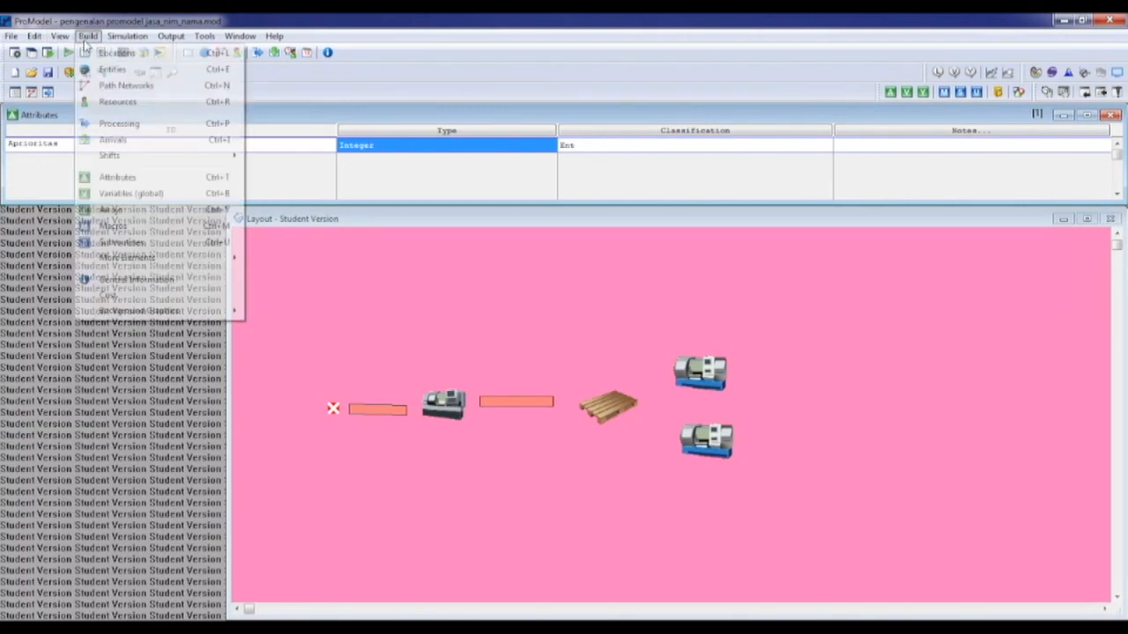
click(138, 144)
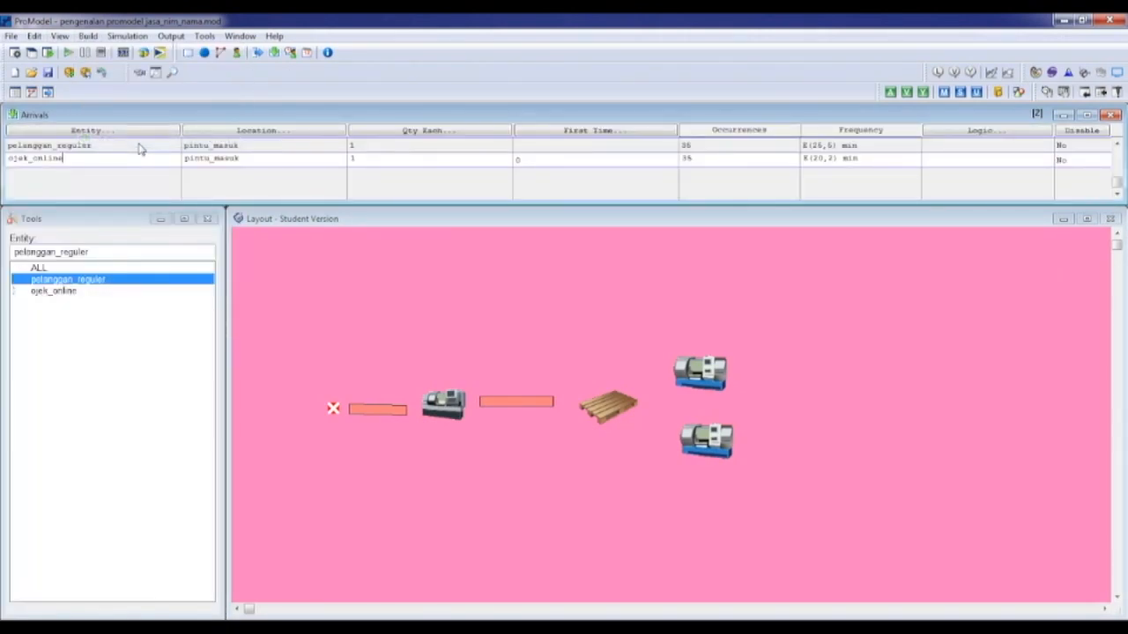
click(1008, 139)
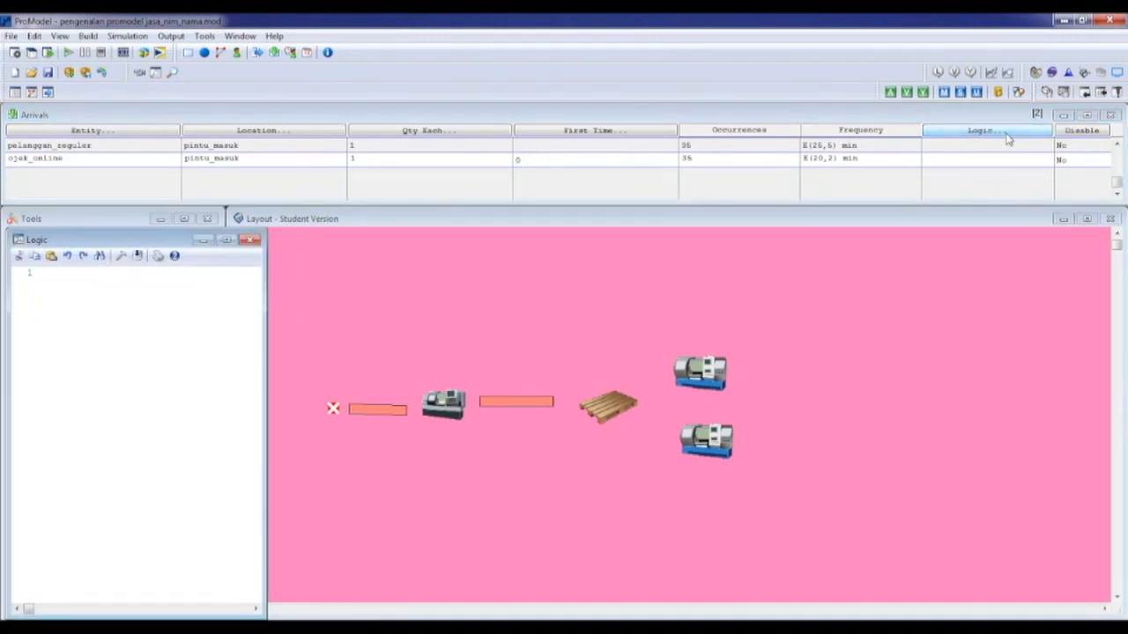
click(949, 145)
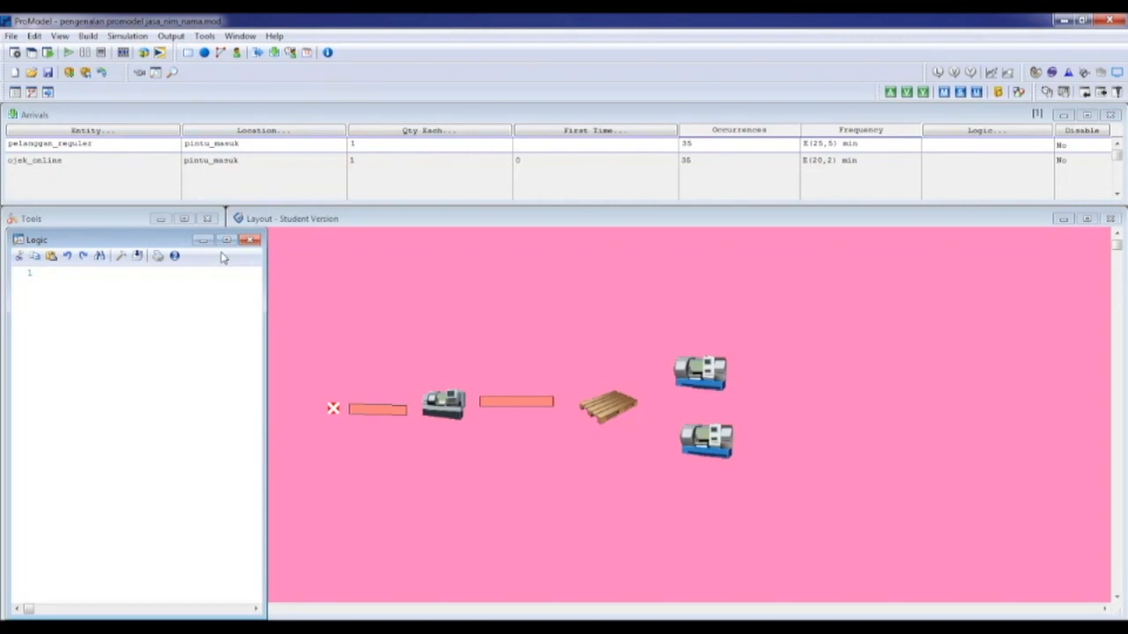
text(Aprio)
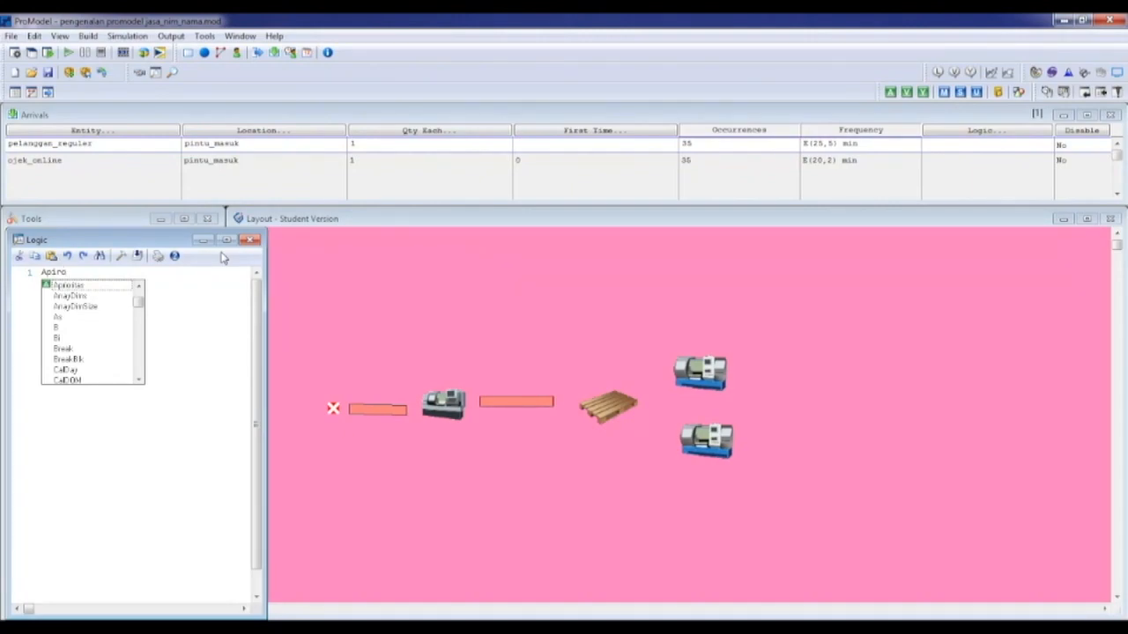
key(Return)
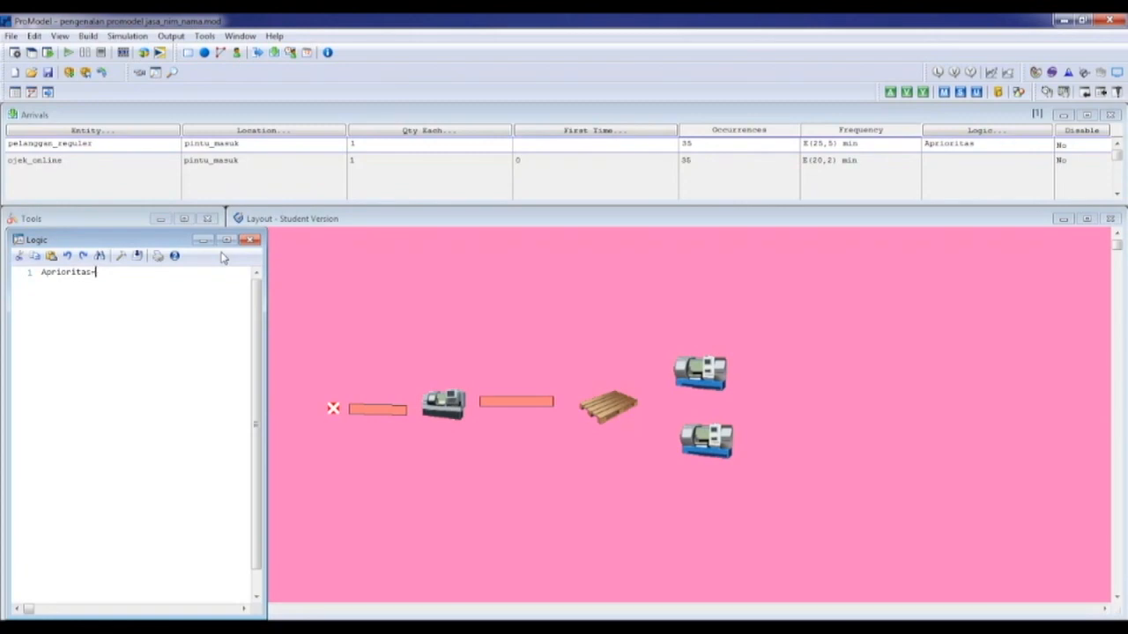
text(= 1)
click(942, 159)
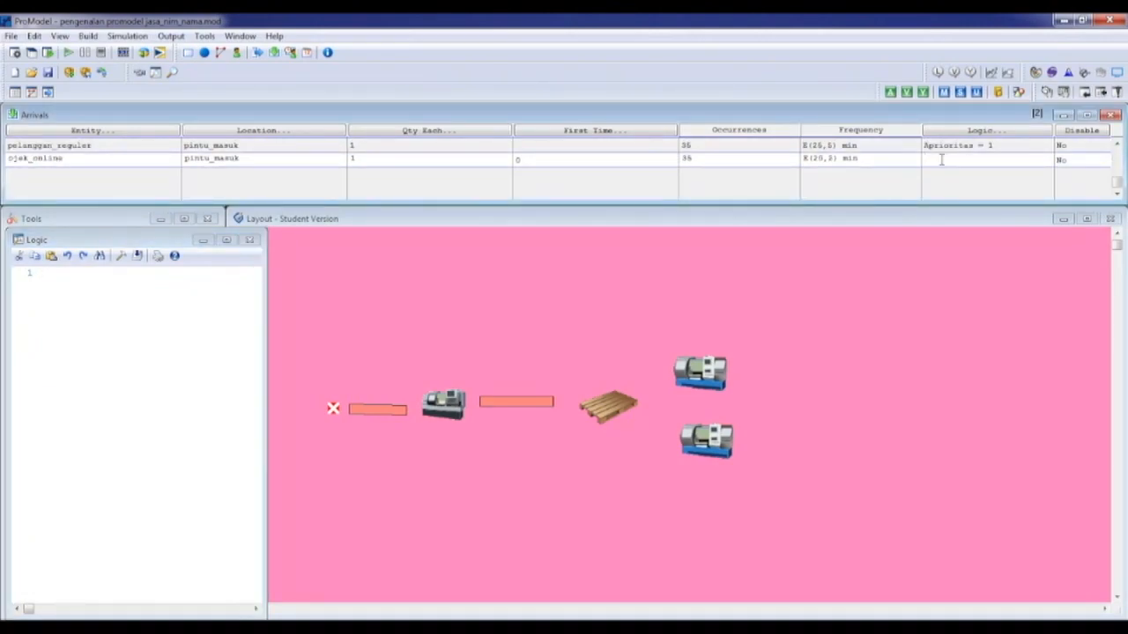
text(aprioritas = 2)
Set location server_pengambilan_1 to select incoming entities by the highest value of the Aprioritas attribute.
click(87, 36)
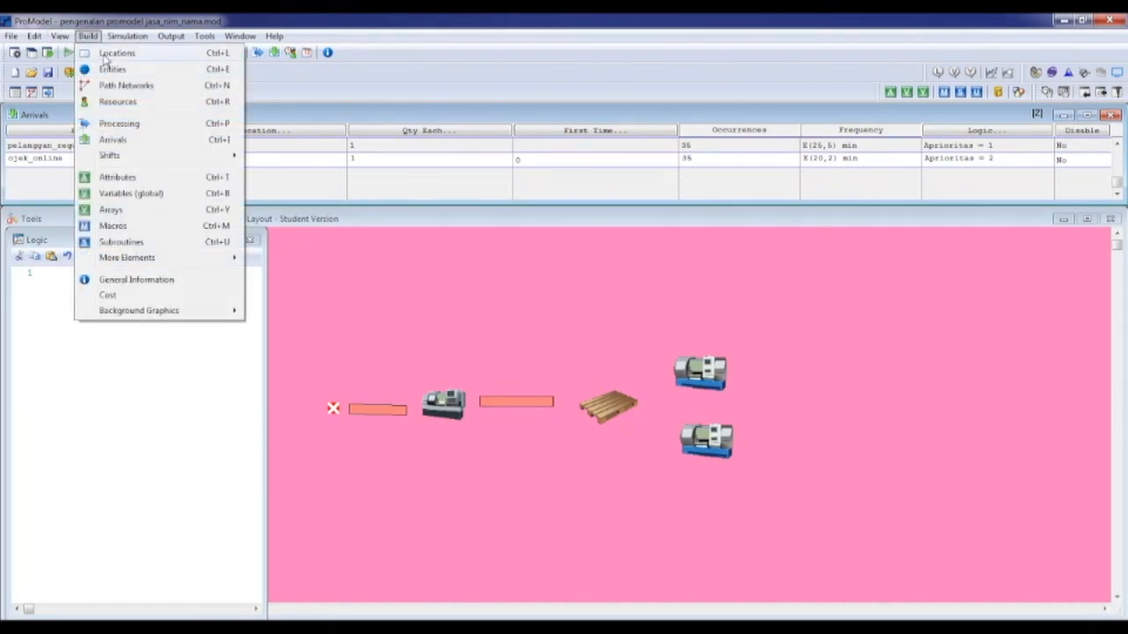
click(105, 55)
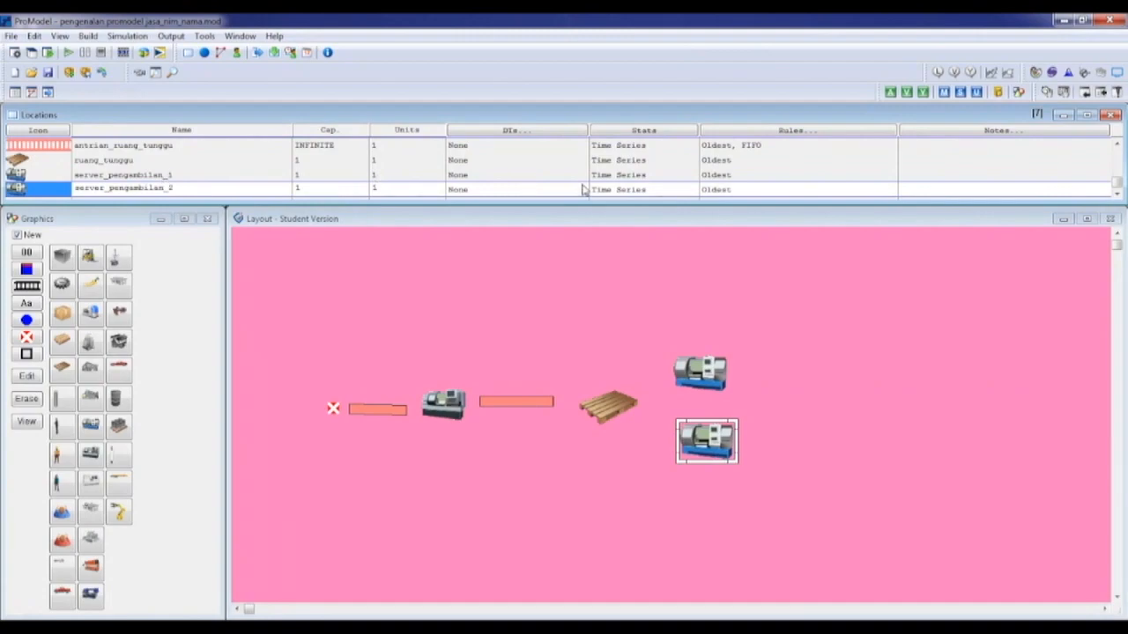
click(722, 177)
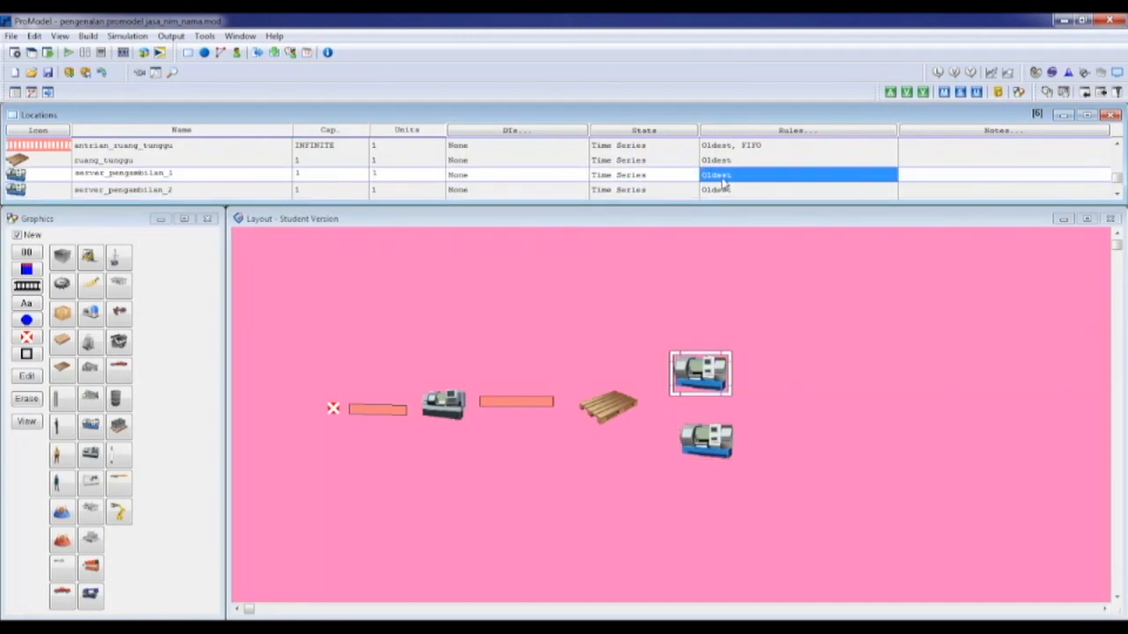
double_click(723, 180)
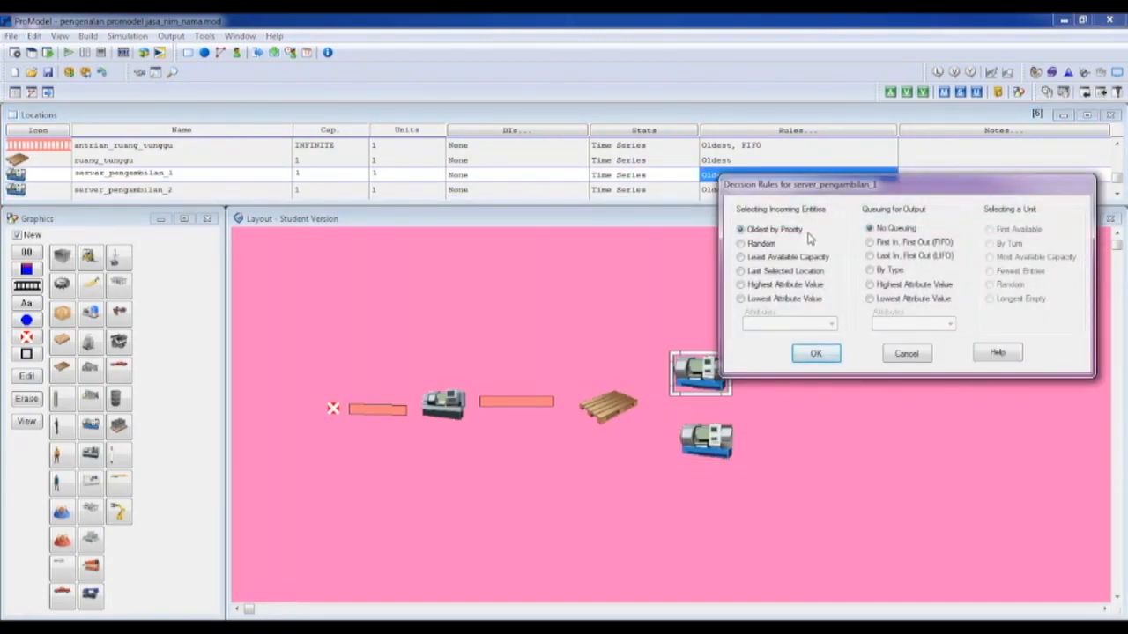
click(759, 286)
click(784, 324)
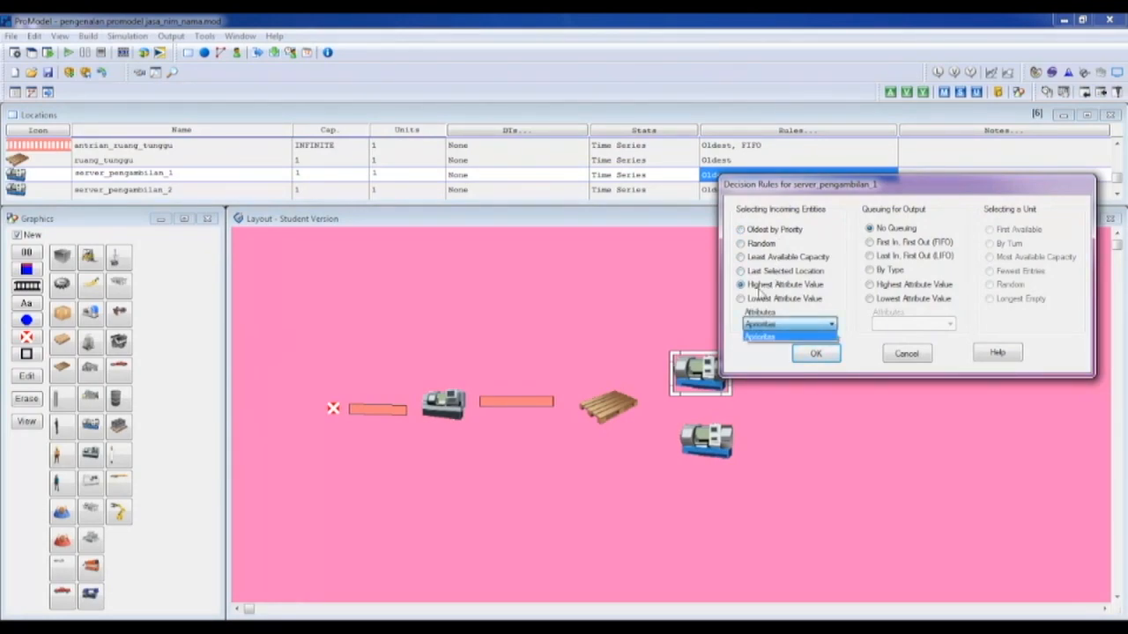
click(785, 338)
click(815, 353)
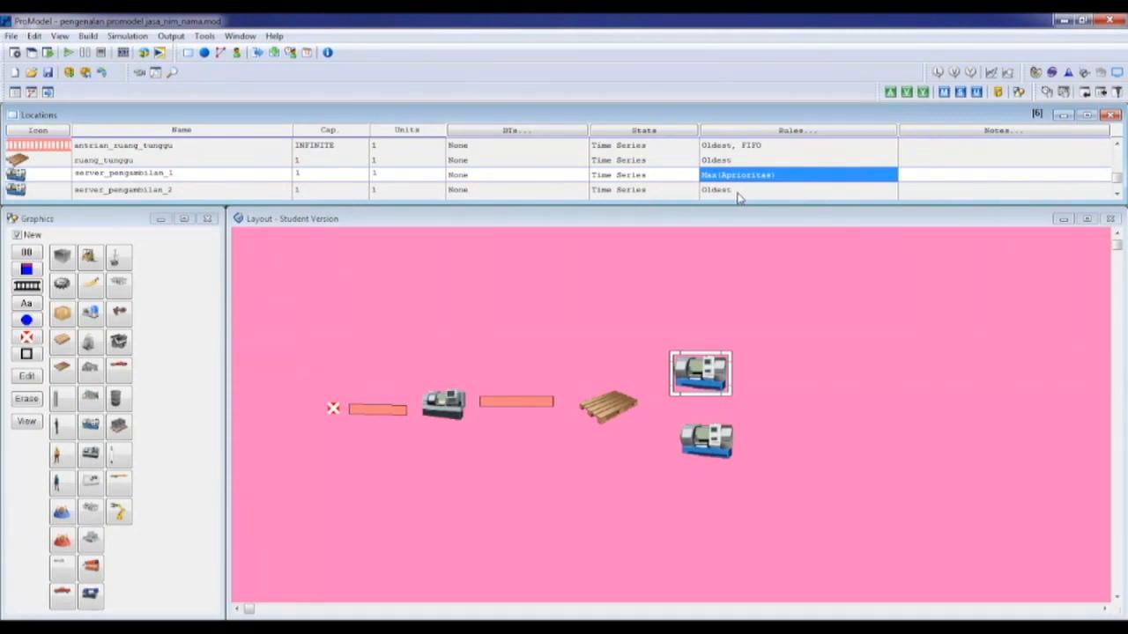
Set location server_pengambilan_2 to select incoming entities by Highest Attribute Value.
click(738, 190)
double_click(738, 194)
click(757, 299)
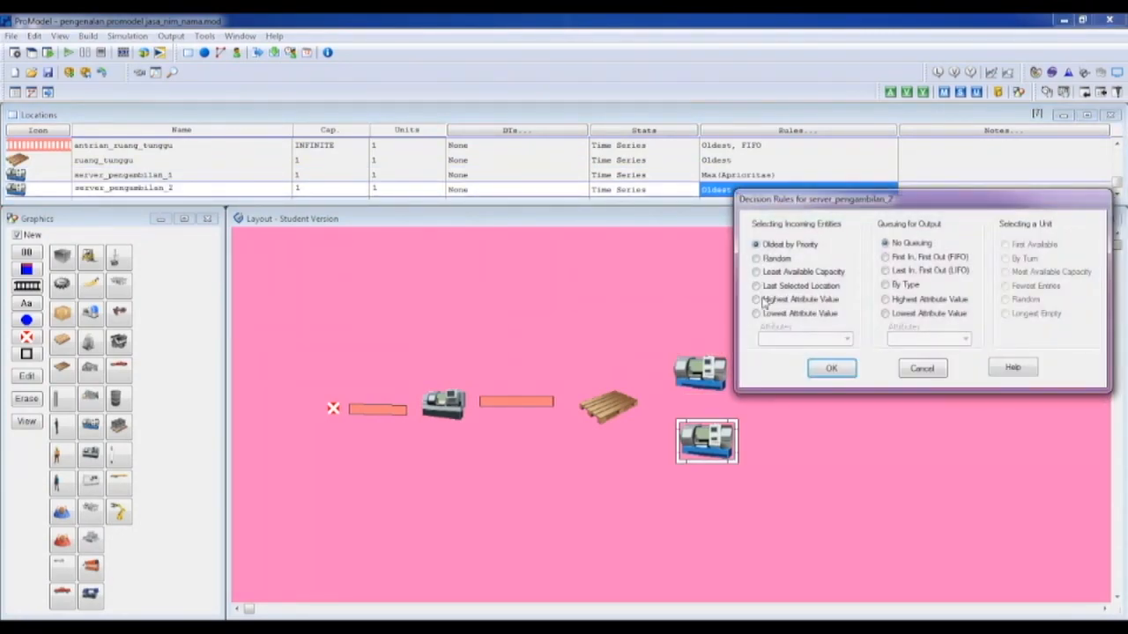
click(806, 340)
click(806, 350)
click(828, 369)
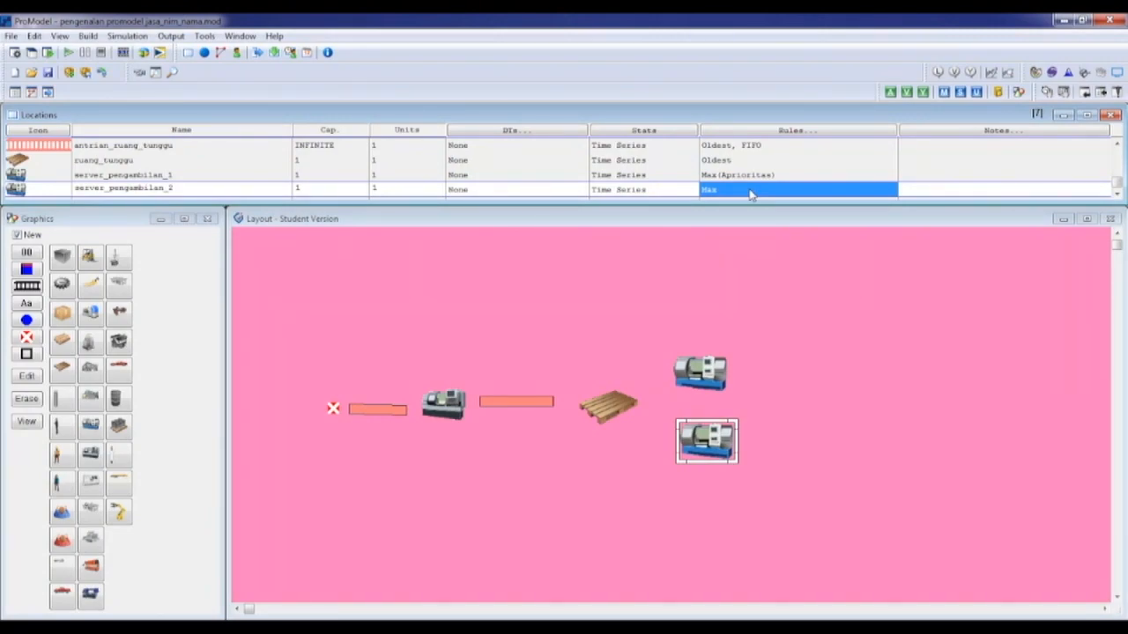
click(377, 409)
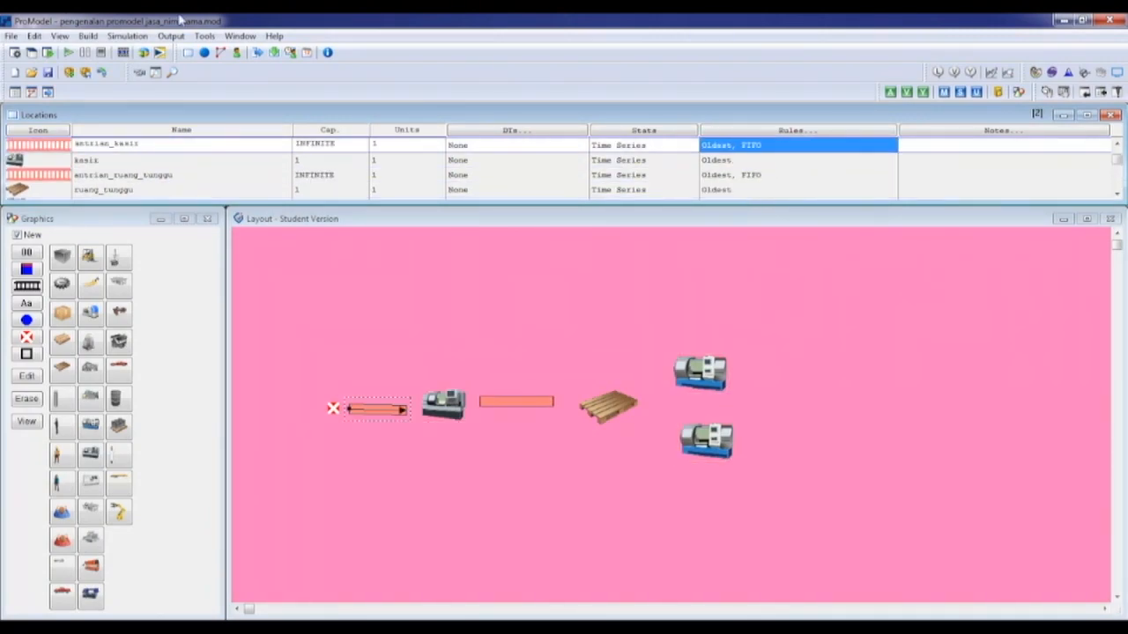
Set the simulation run time to 8 hours in the simulation options.
click(127, 35)
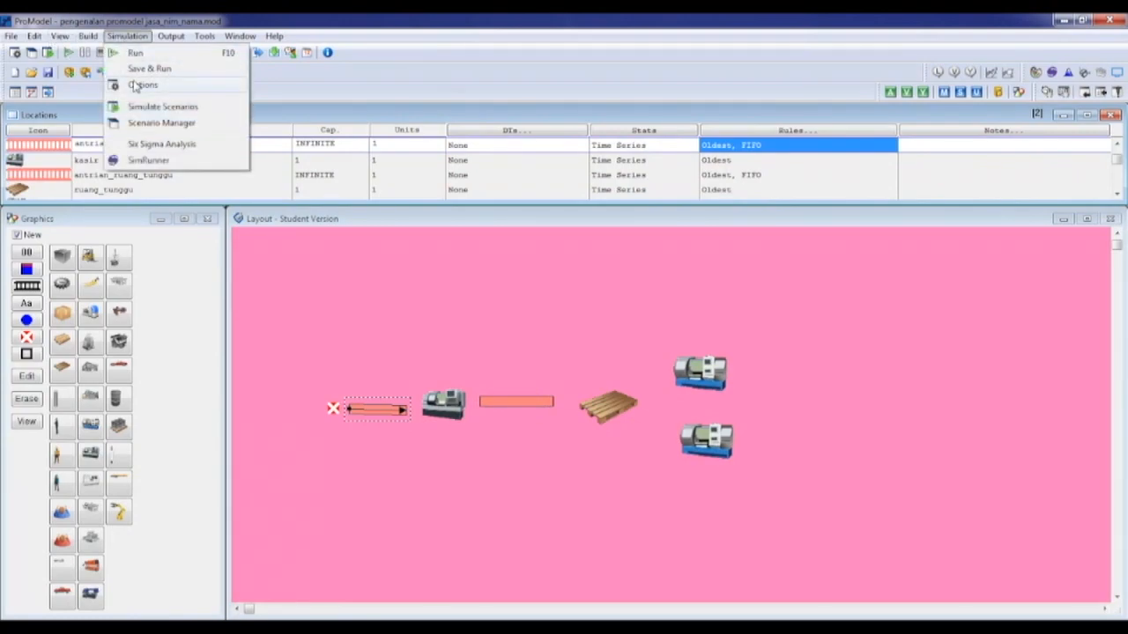
click(139, 85)
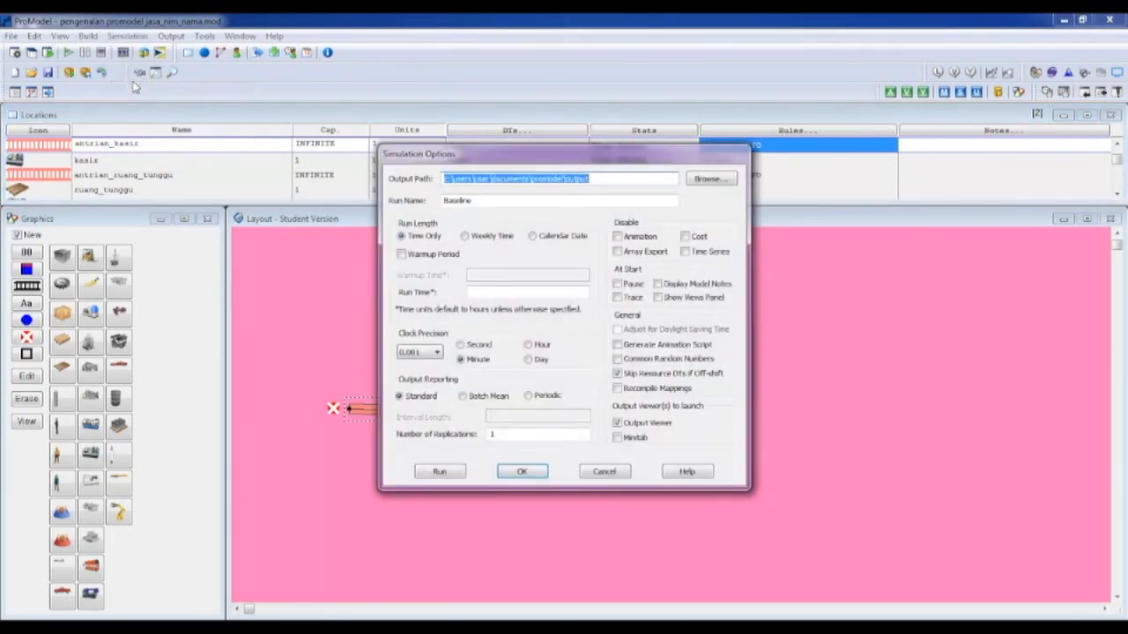
click(485, 294)
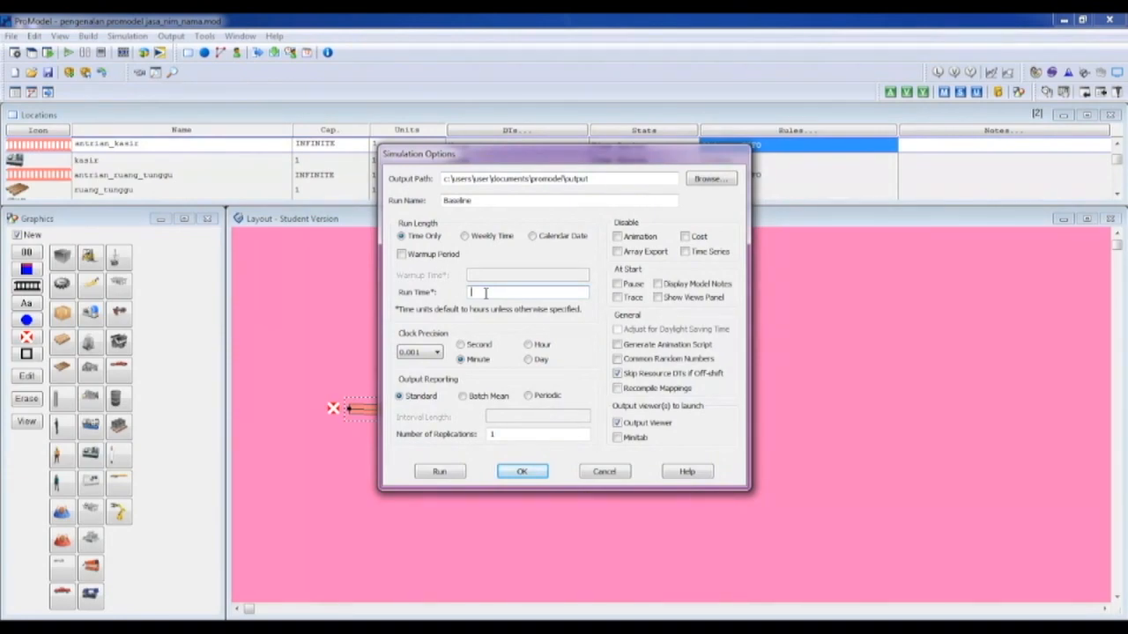
text(8)
click(520, 472)
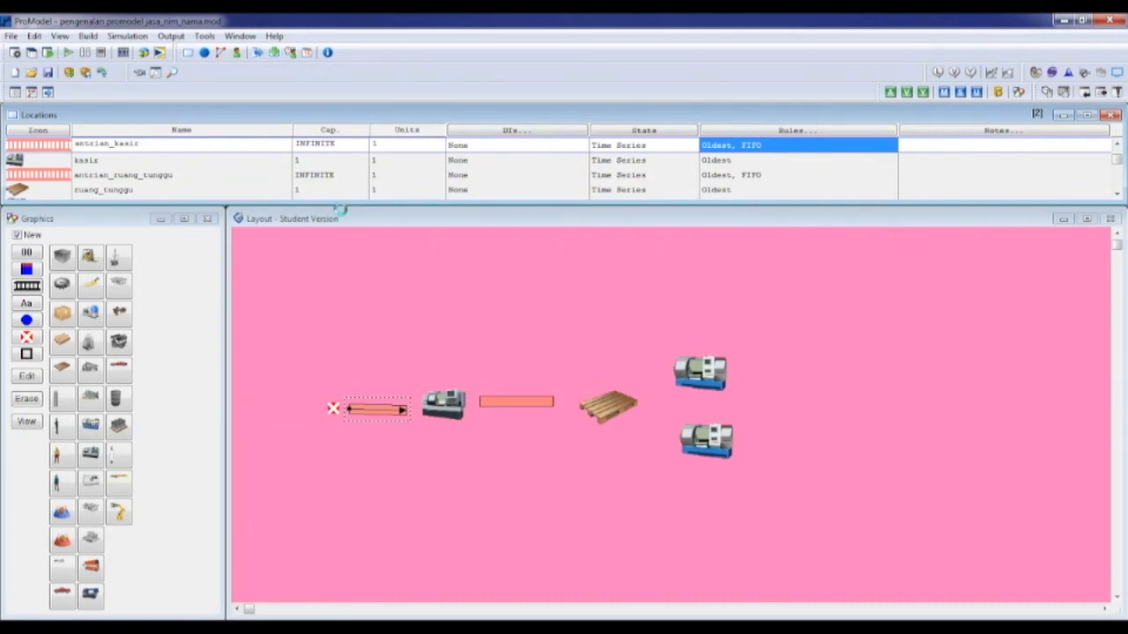
Save and run the simulation to completion, and decline viewing the results.
click(147, 37)
click(183, 65)
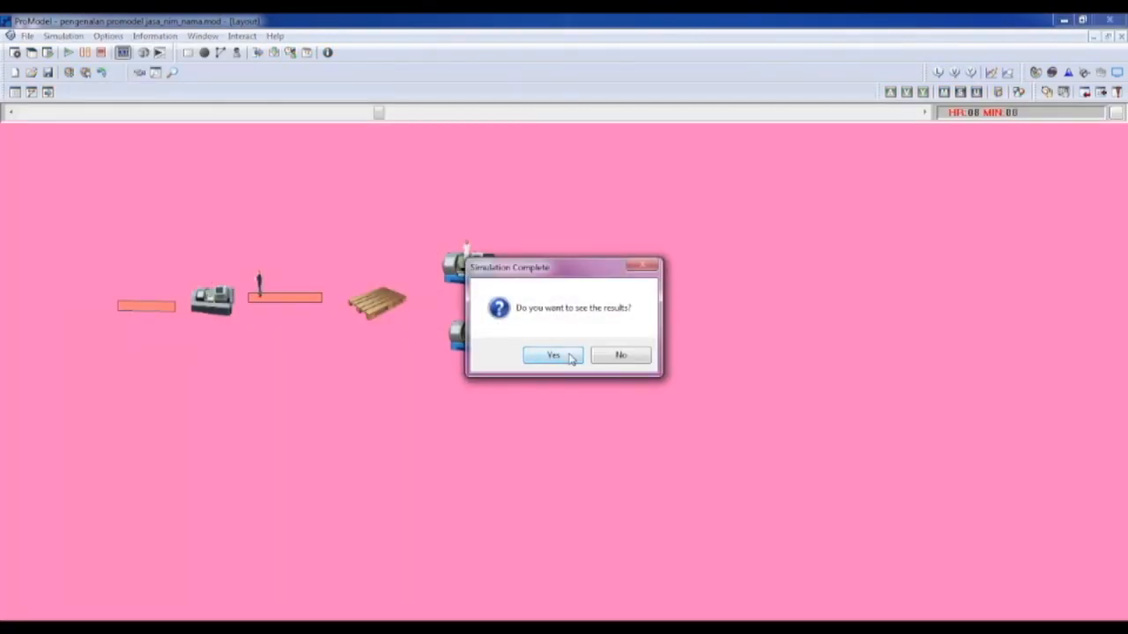
click(627, 361)
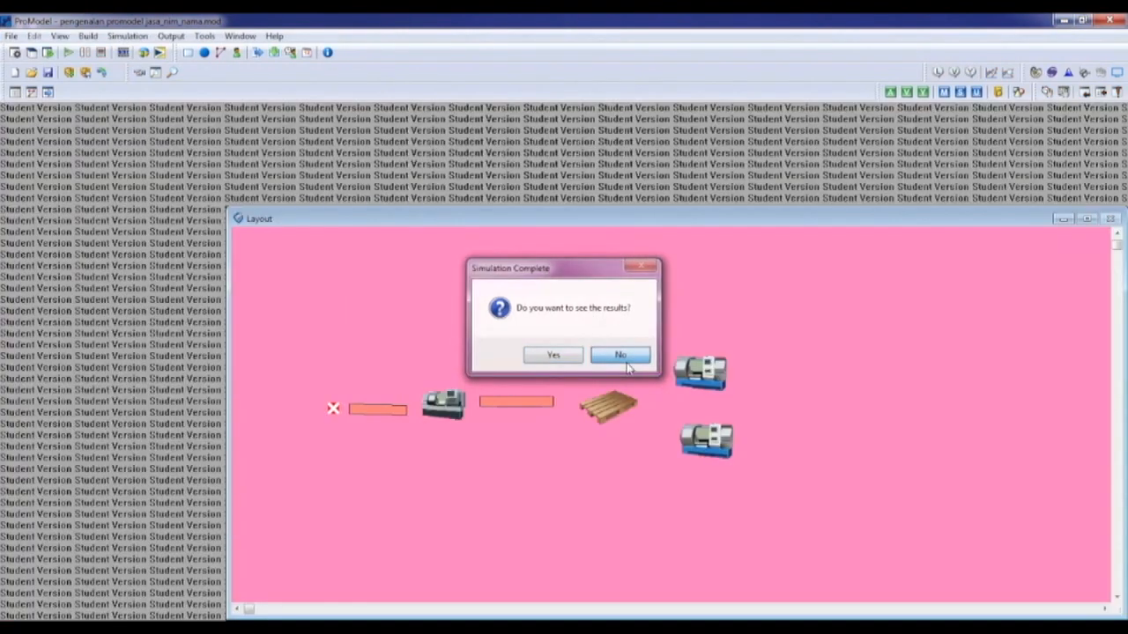